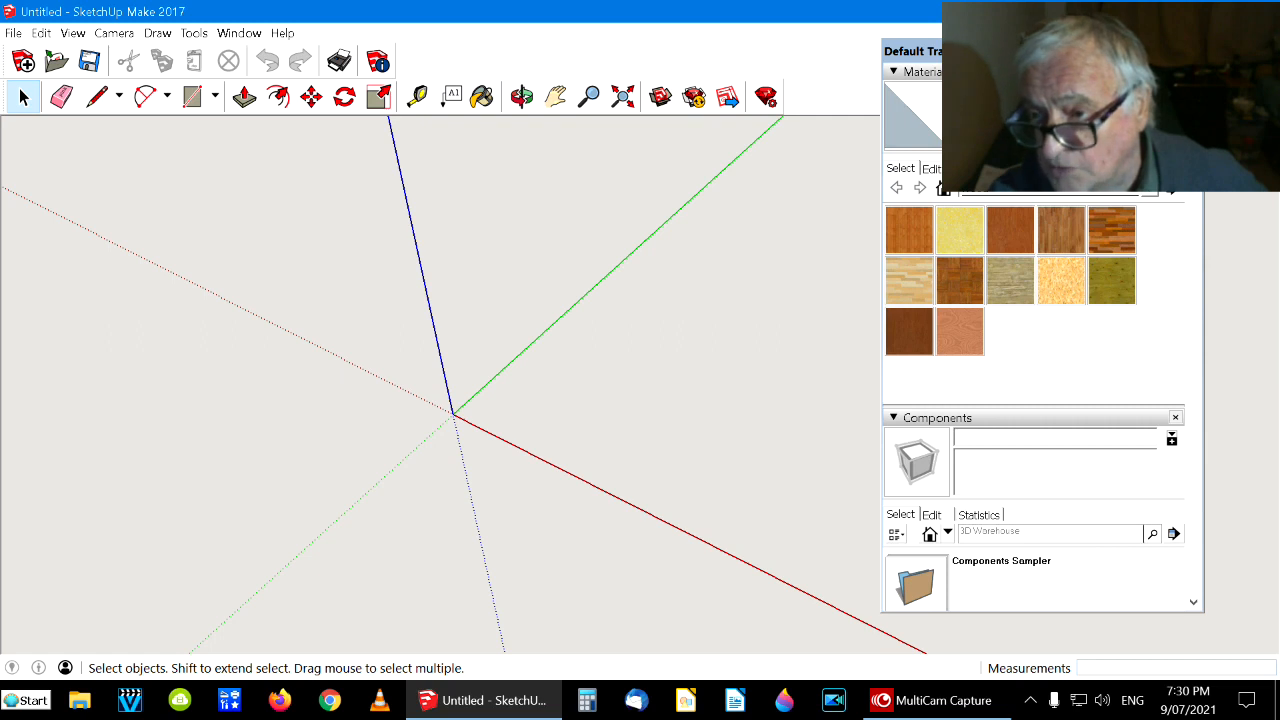
Close the Default Tray to clear the modelling area
left_click(1192, 51)
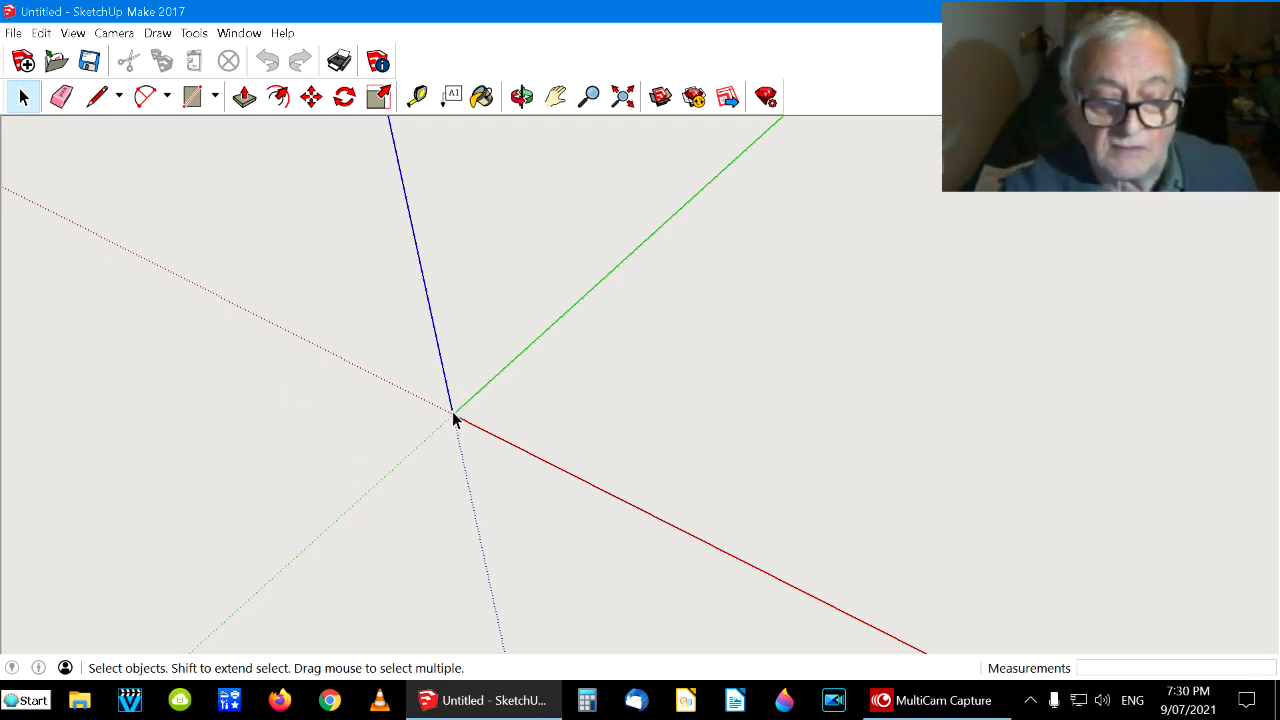
left_click(312, 620)
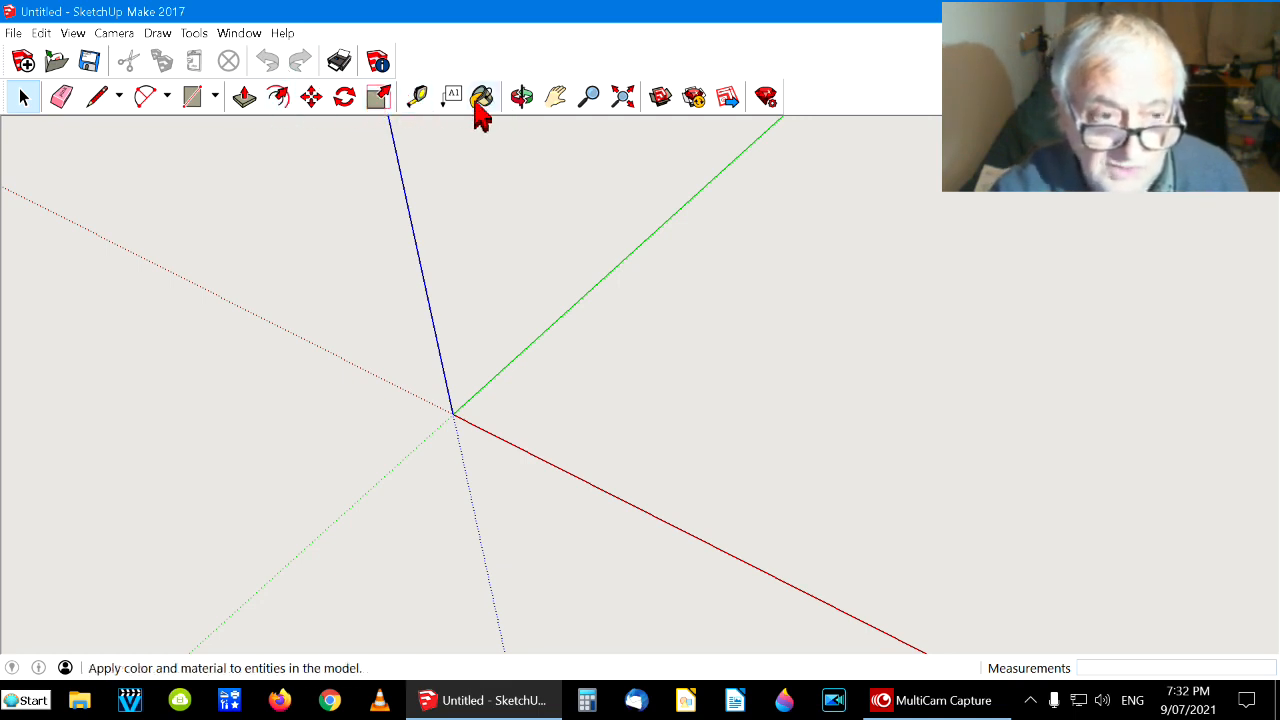
Draw a 1500 by 800 mm rectangle on the ground plane starting at the origin, along the red and green axes
left_click(214, 95)
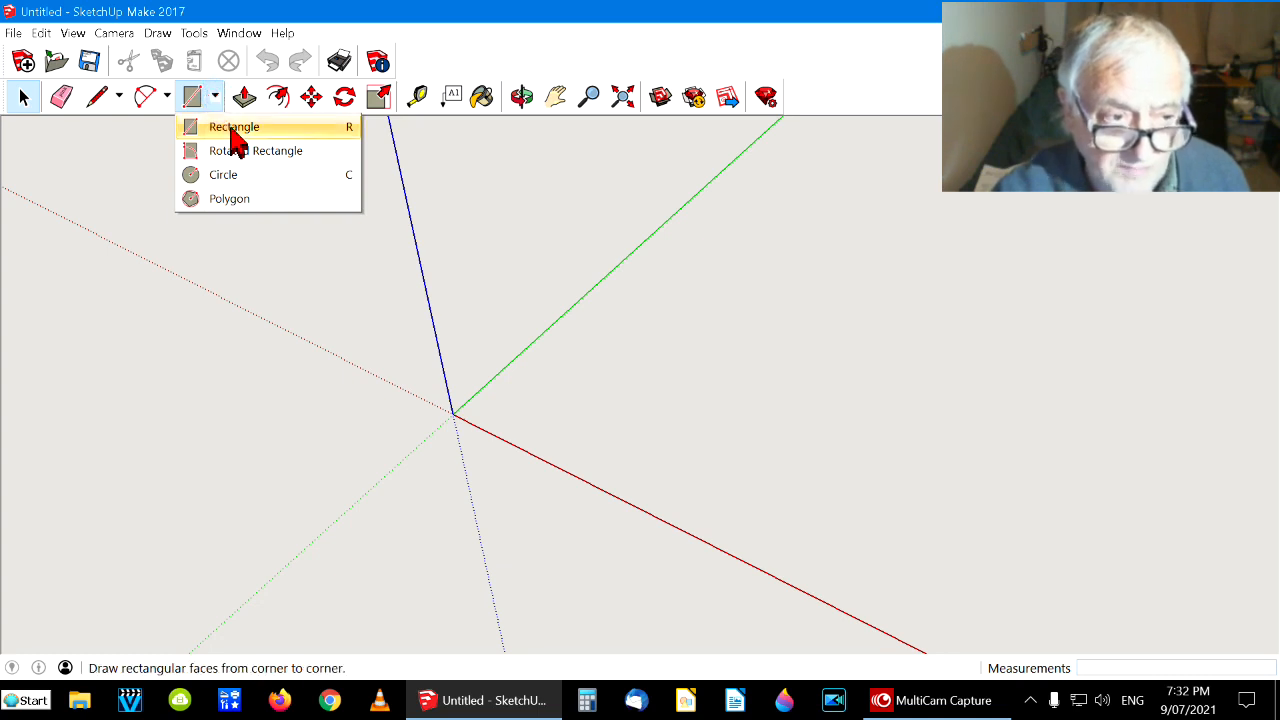
left_click(234, 133)
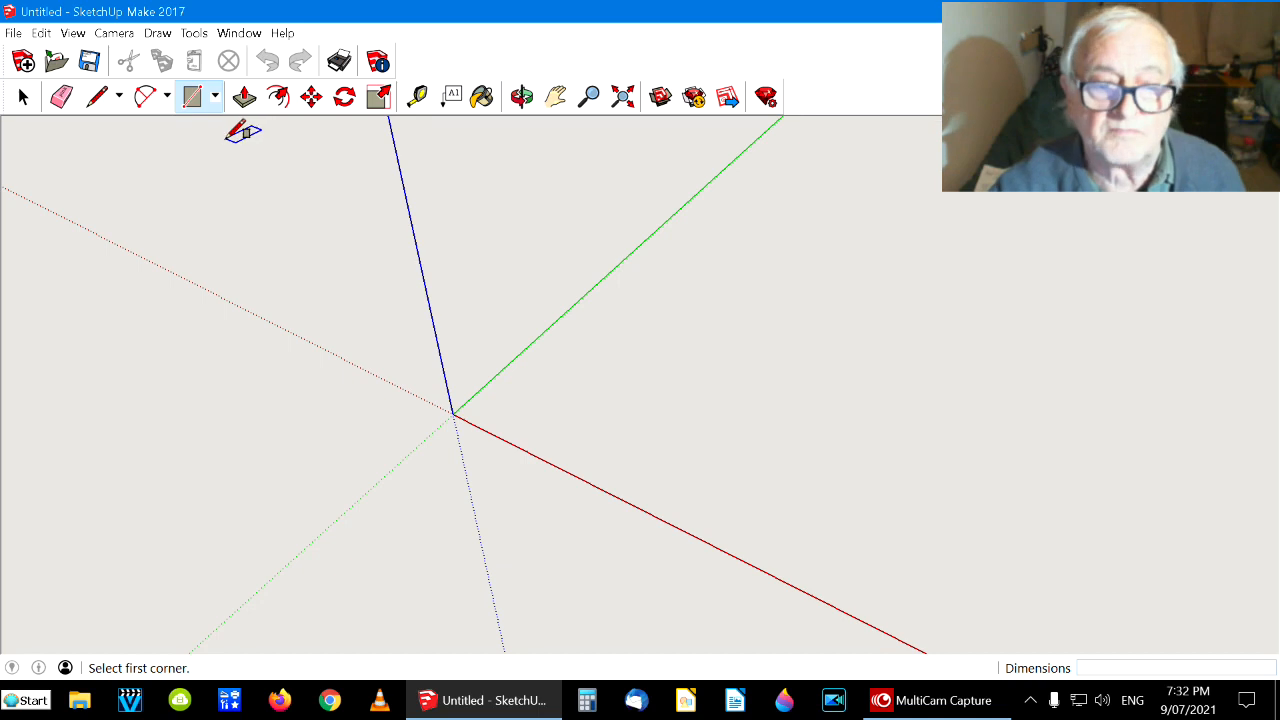
left_click(453, 412)
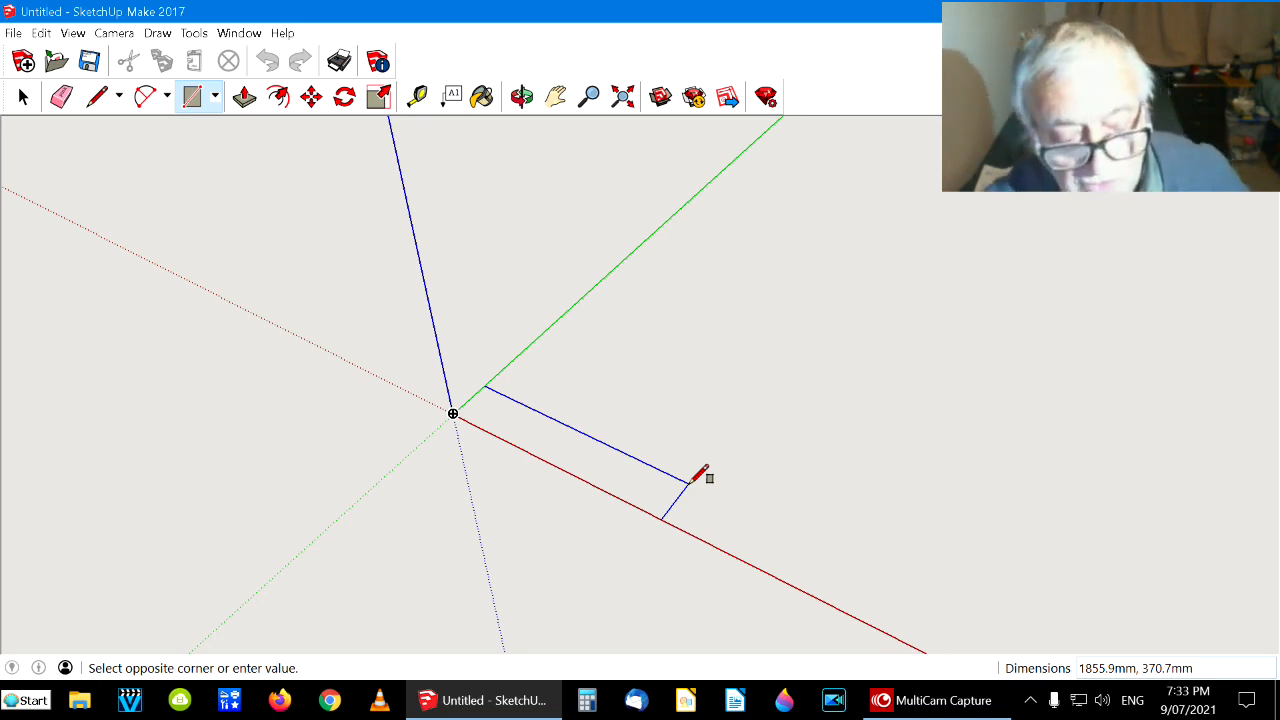
type("1")
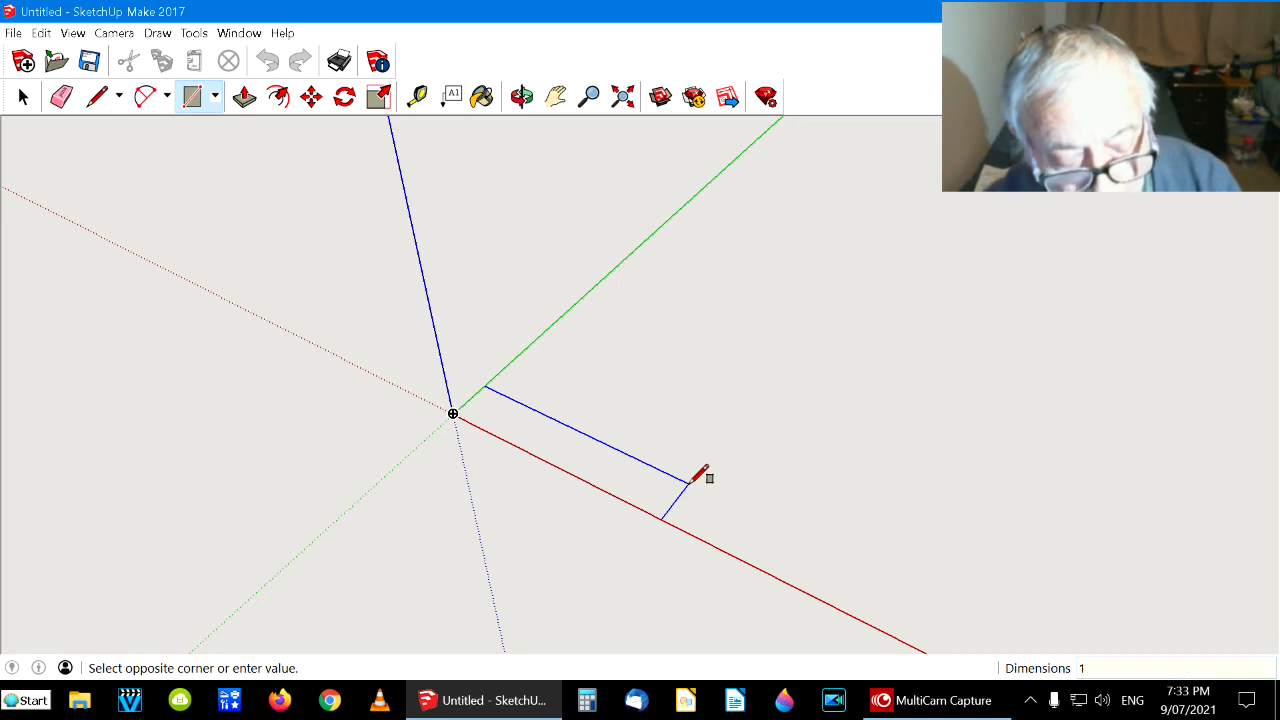
type("500")
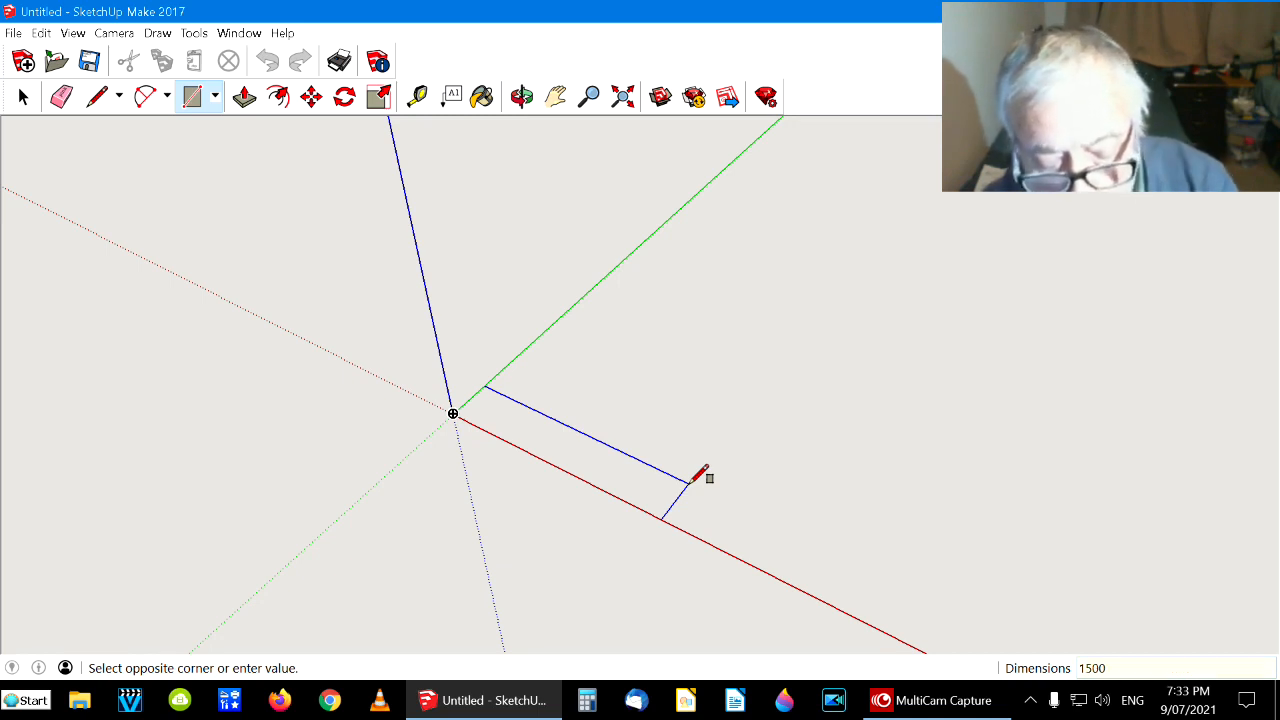
type(",800")
key("Return")
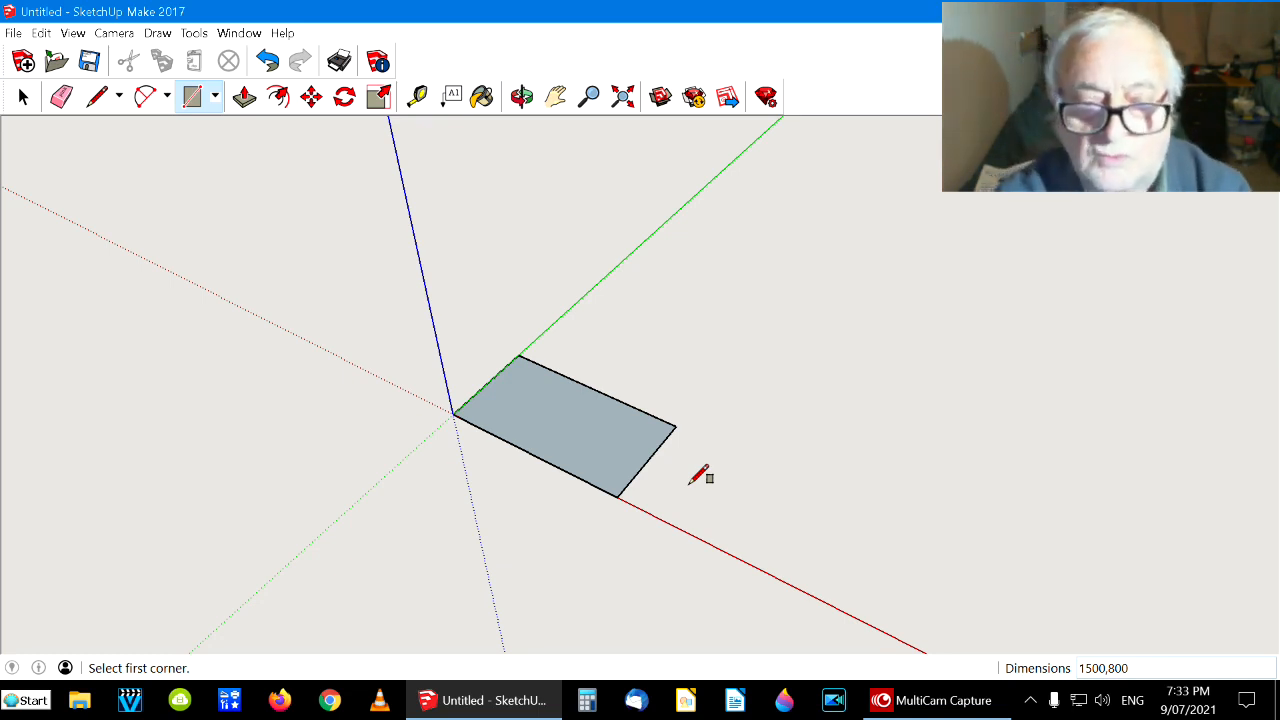
left_click(25, 100)
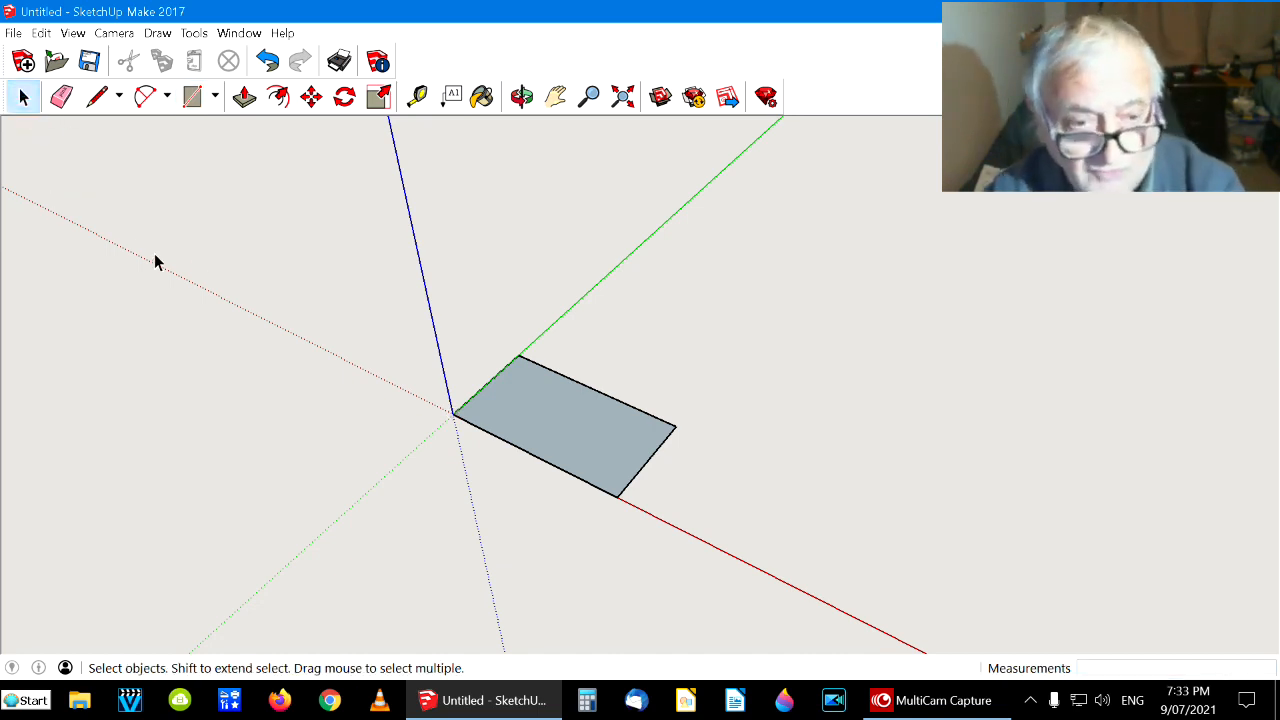
left_click(25, 97)
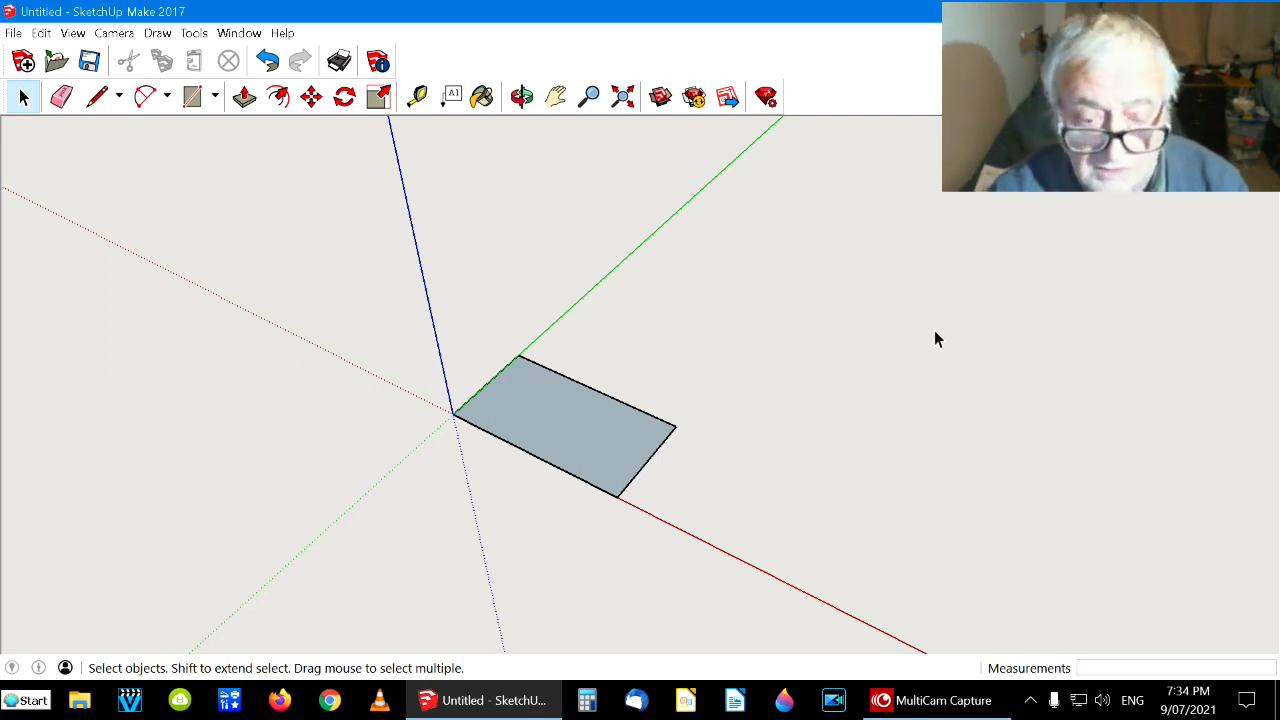
left_click(22, 100)
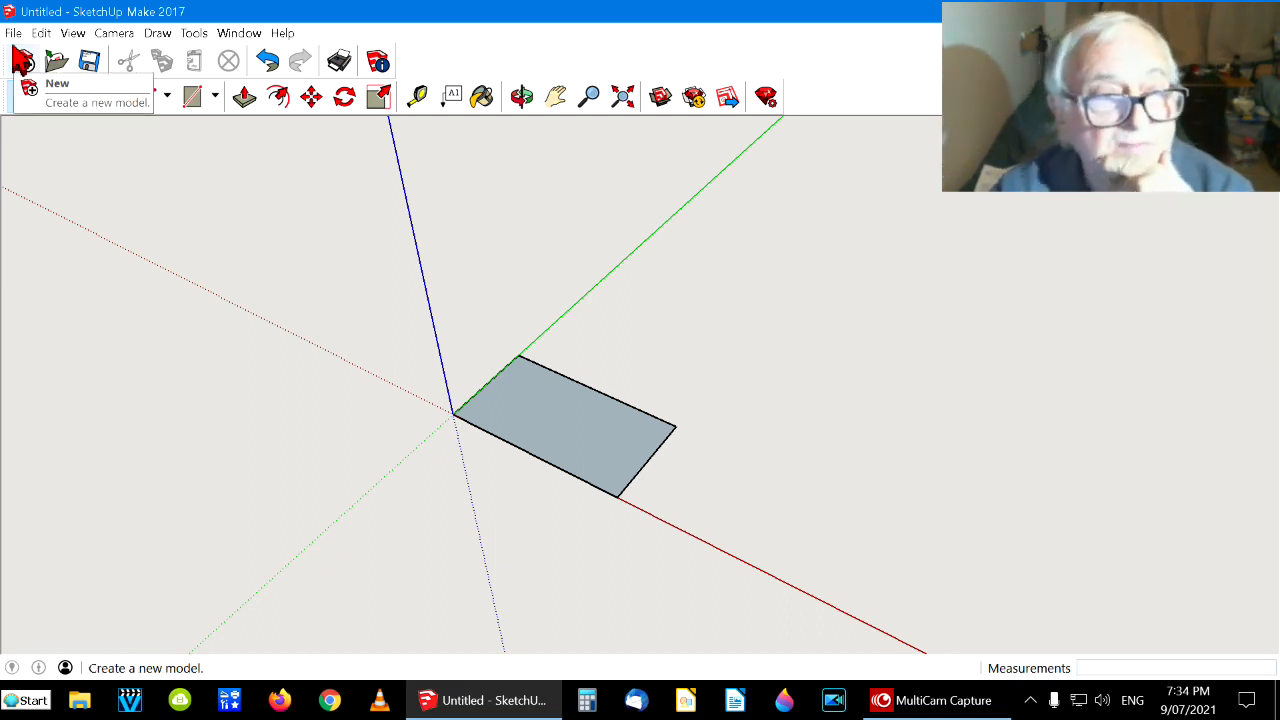
Push/Pull the rectangle's face upward by 30 mm to form a flat panel
left_click(245, 98)
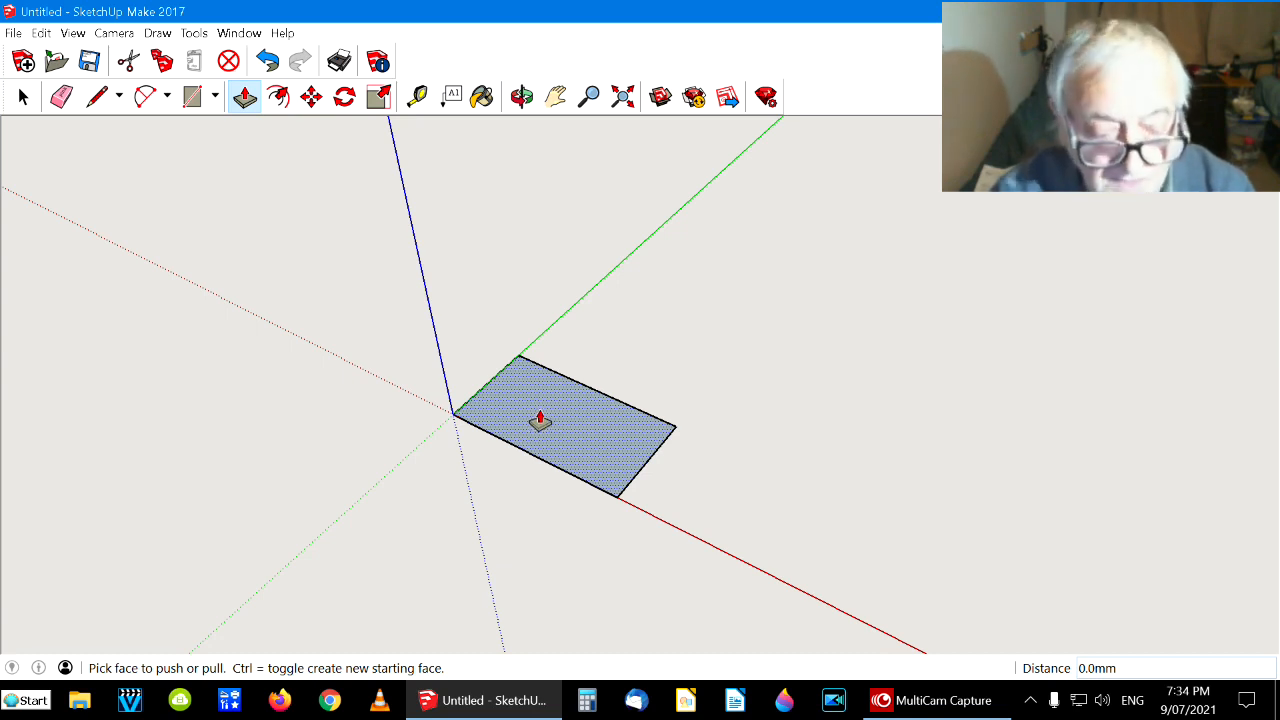
left_click_drag(540, 421, 522, 321)
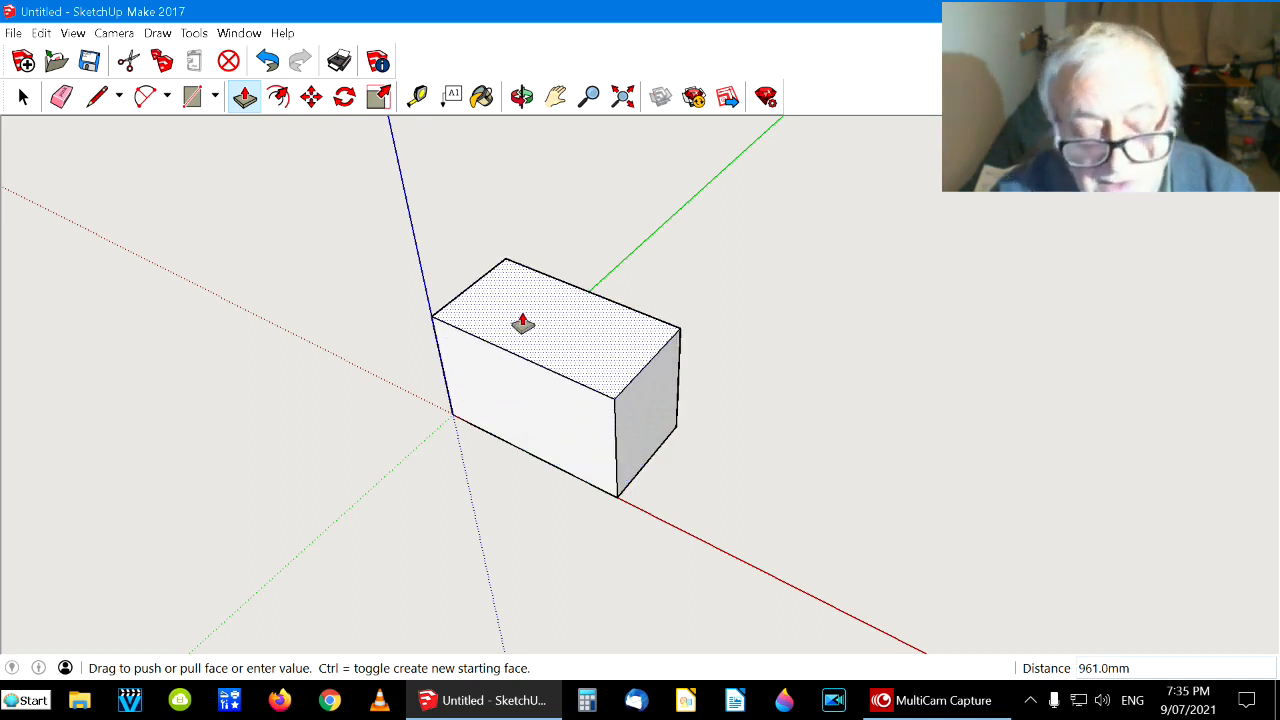
type("30")
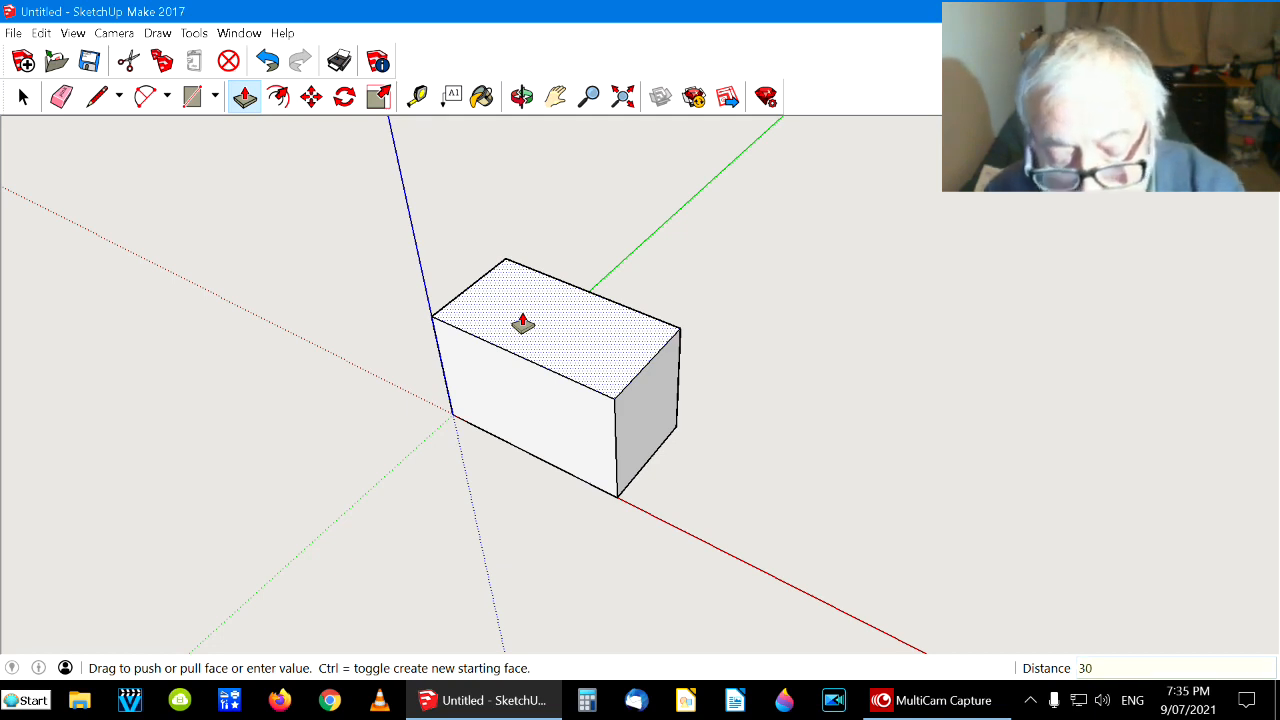
key("Return")
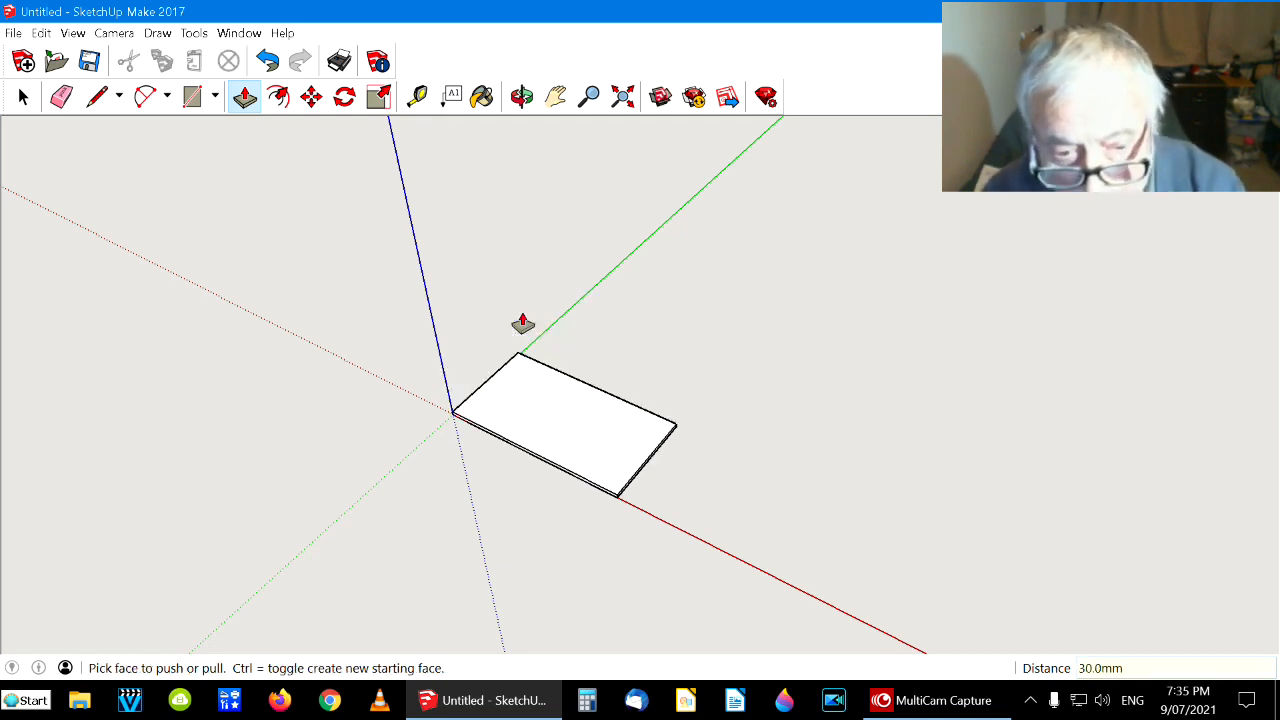
Turn the whole panel into a component with the definition name "top", replacing the selected geometry
left_click(18, 101)
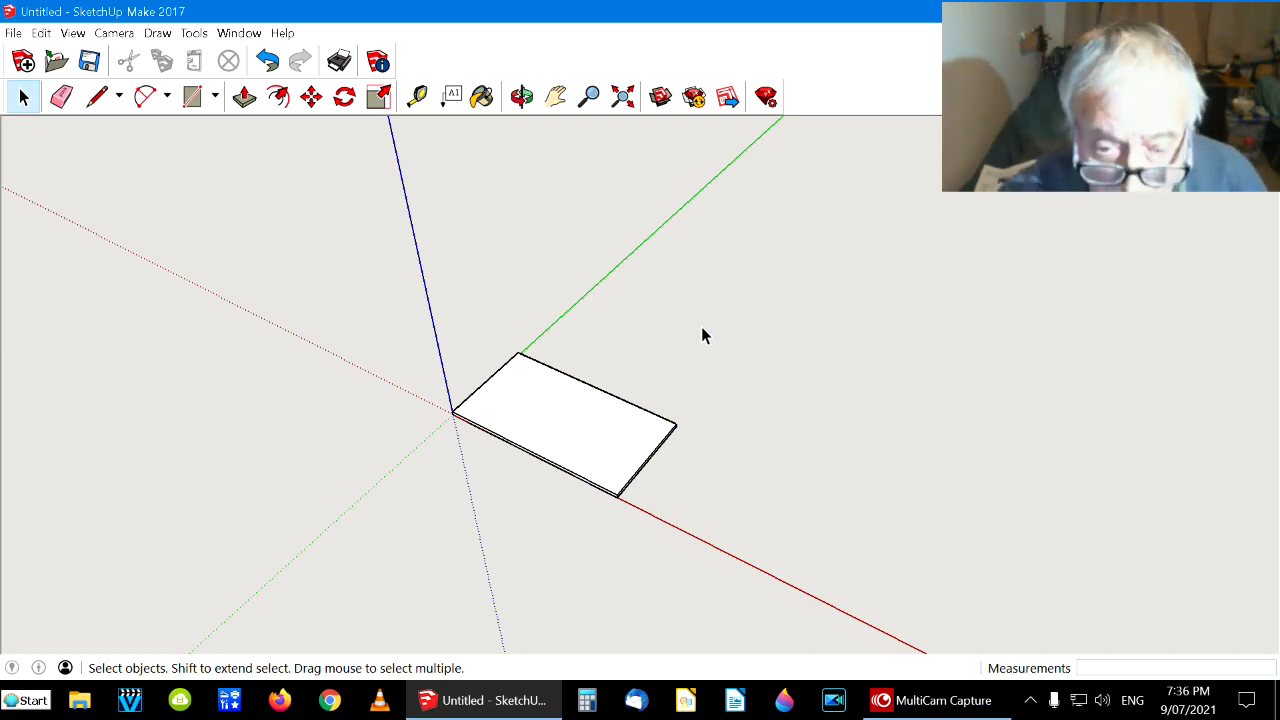
left_click_drag(701, 326, 431, 537)
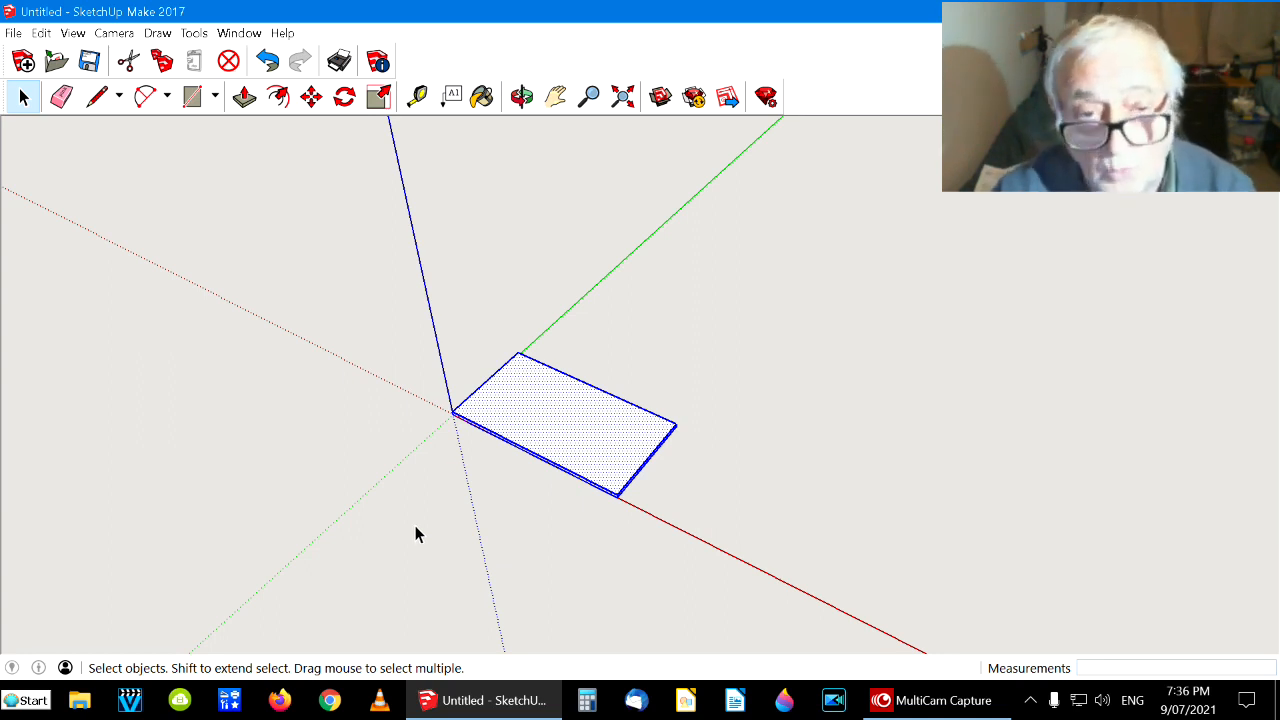
left_click(41, 34)
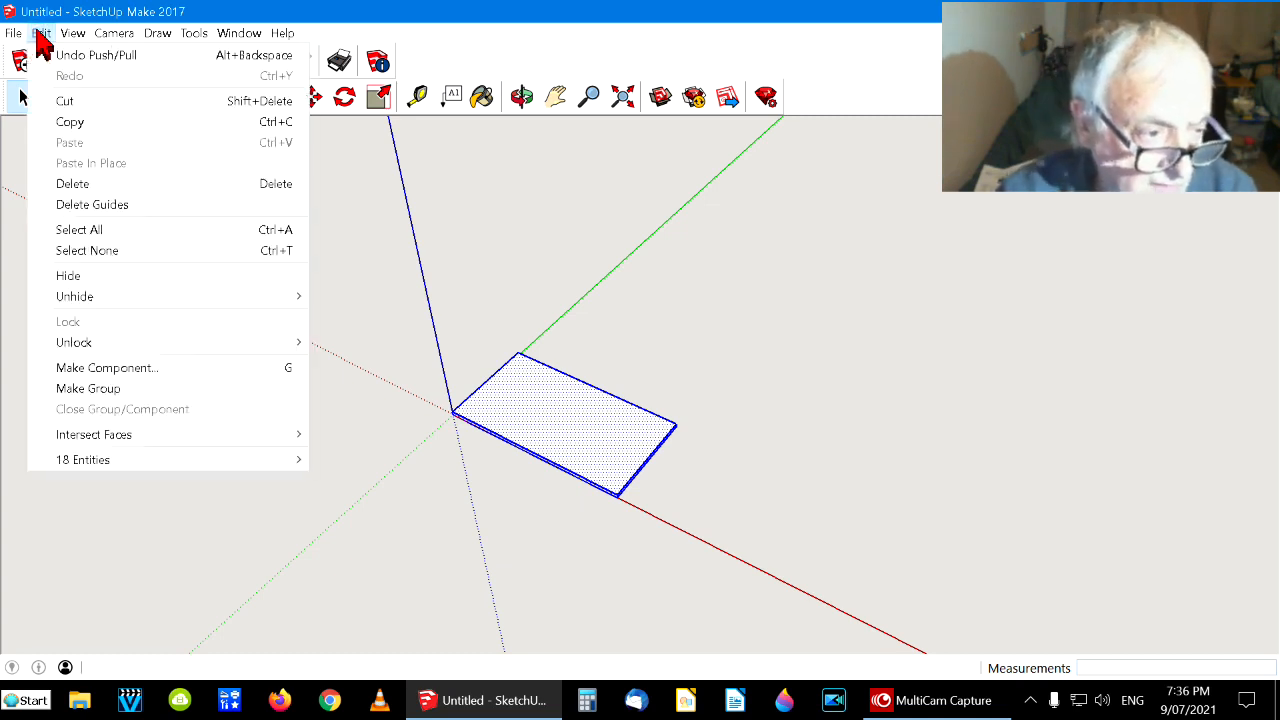
left_click(126, 370)
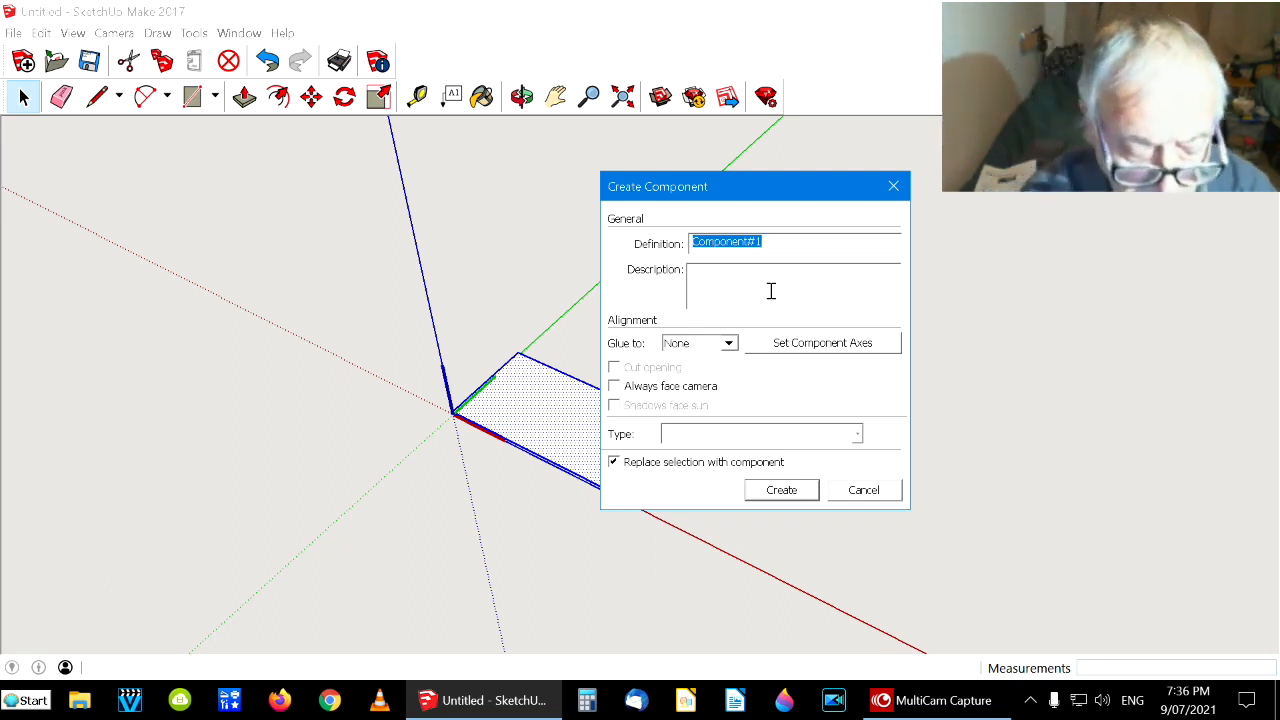
type("to")
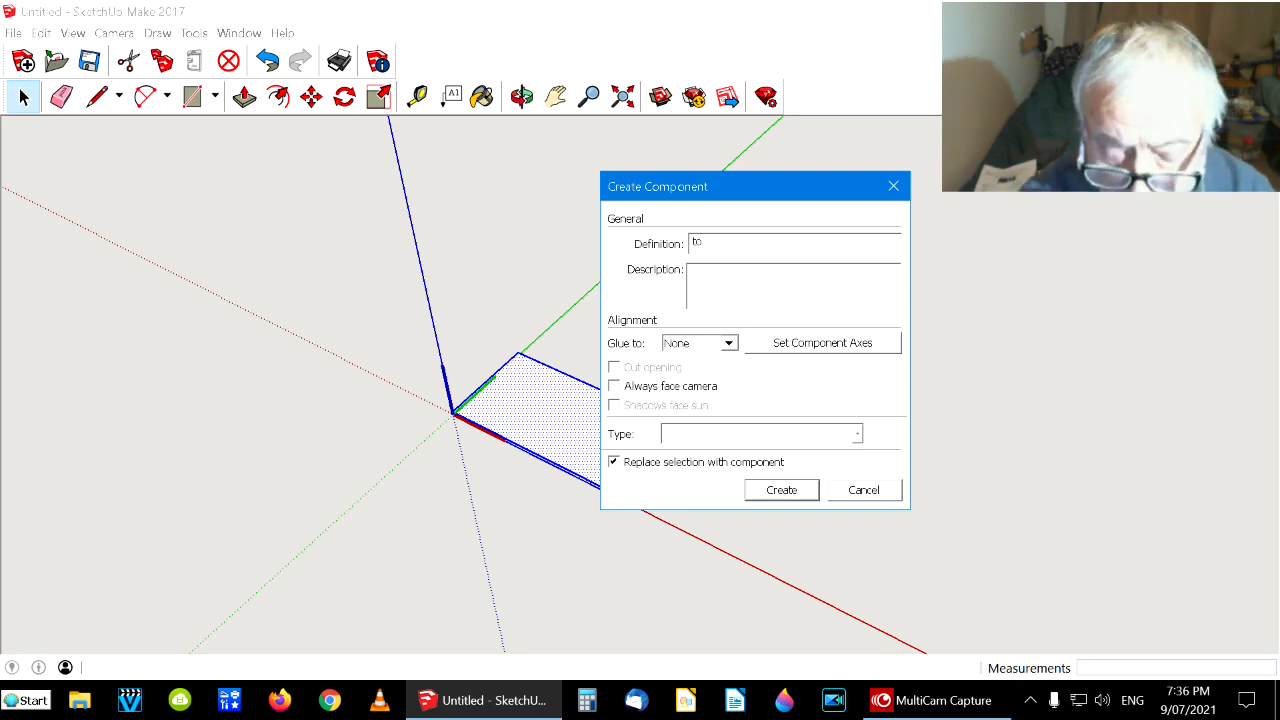
type("p")
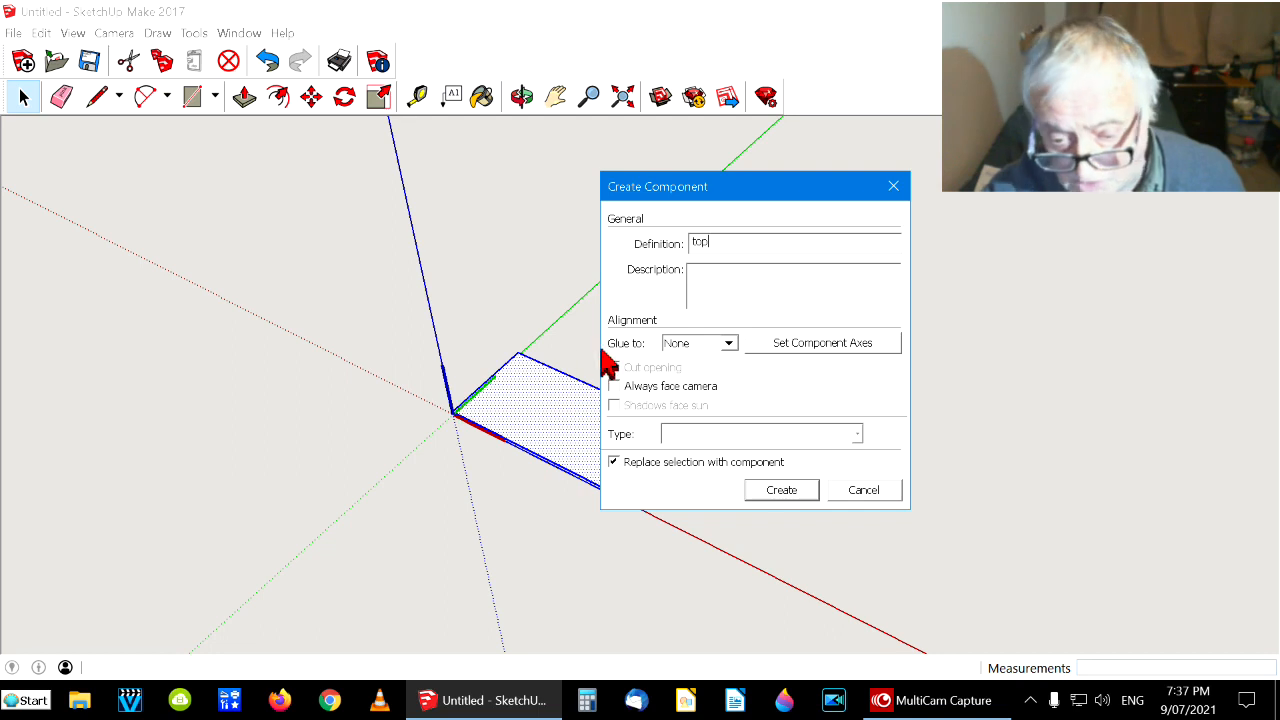
left_click(766, 489)
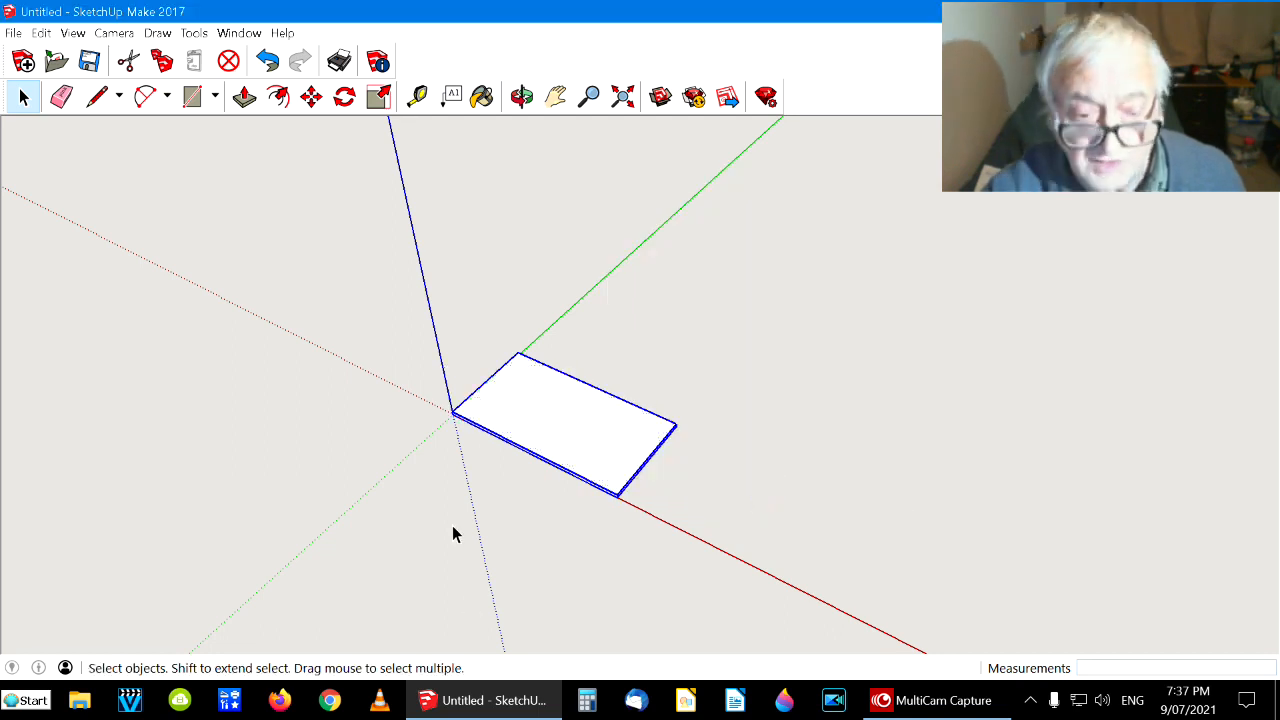
left_click(286, 417)
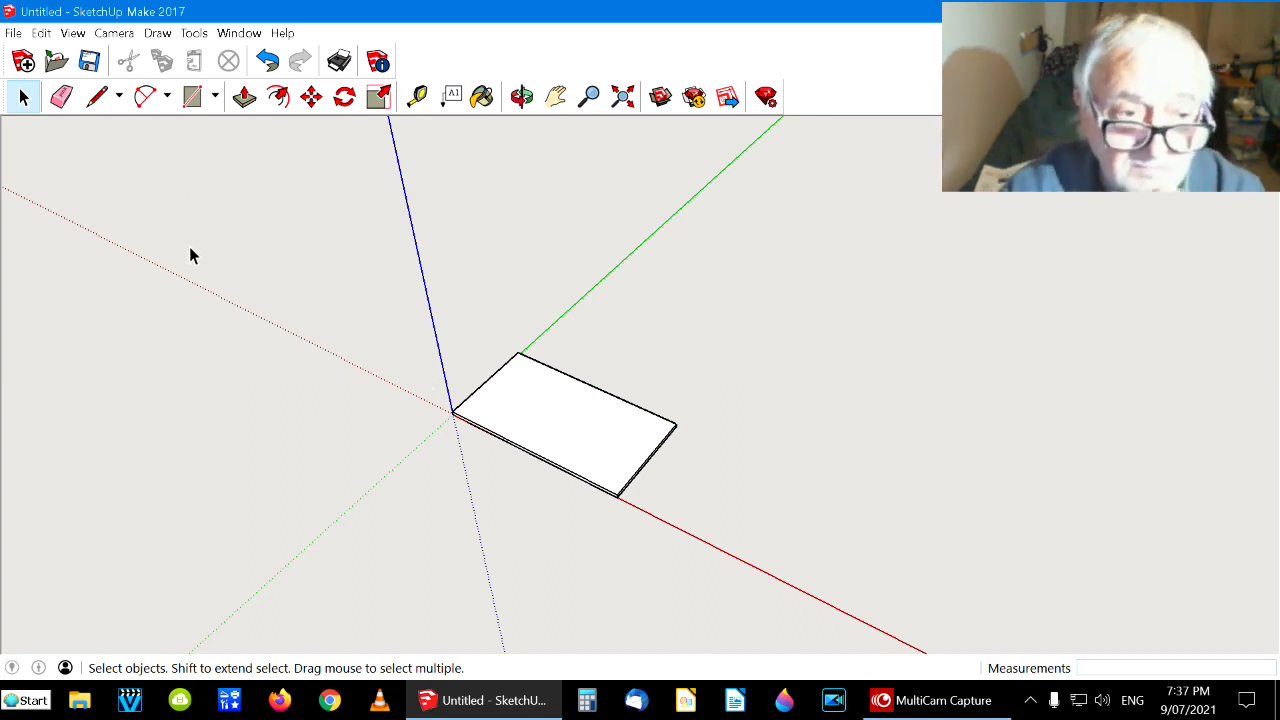
Move the top component about 2260 mm away from the origin, into the area between the dotted red and green axes
left_click(311, 100)
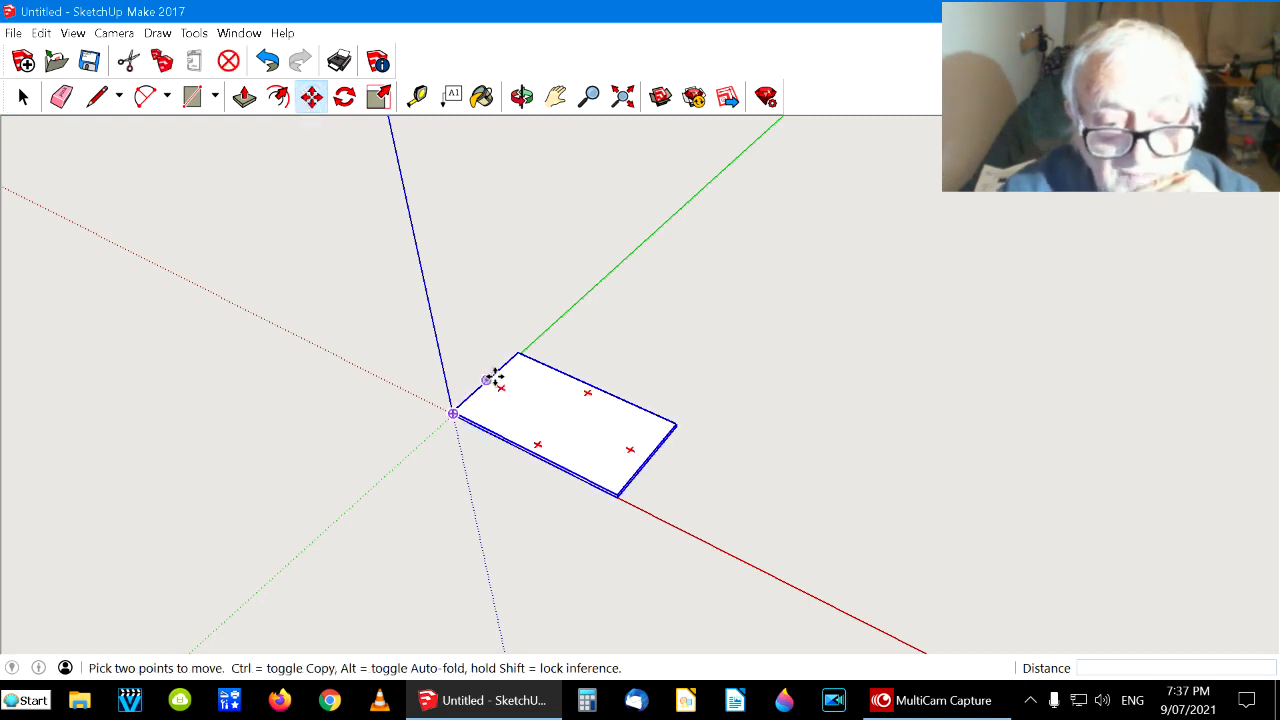
left_click(562, 414)
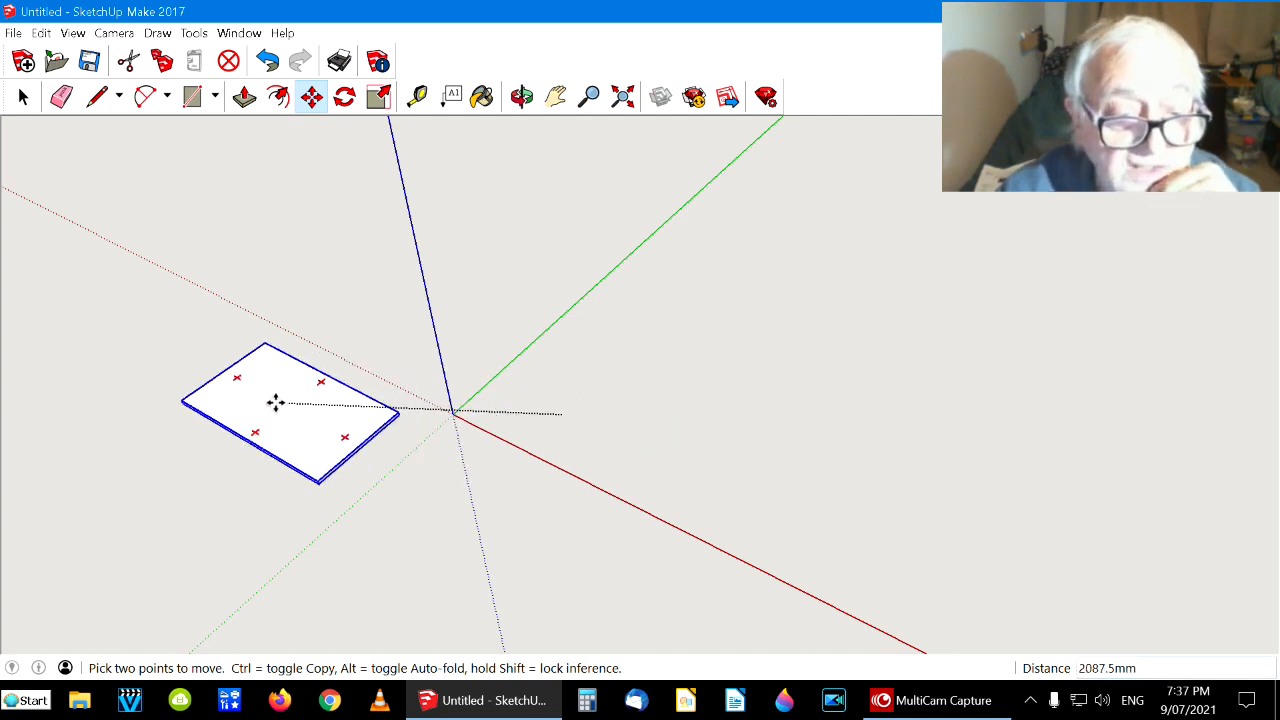
left_click(280, 416)
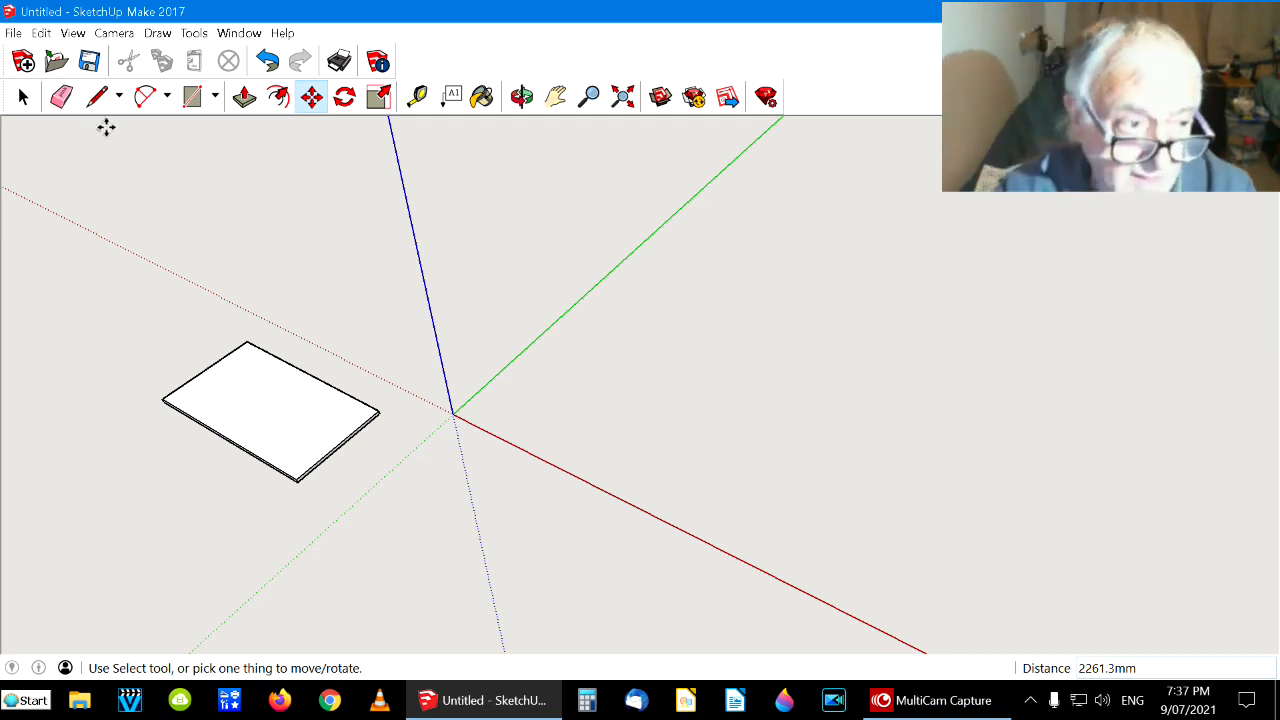
left_click(24, 98)
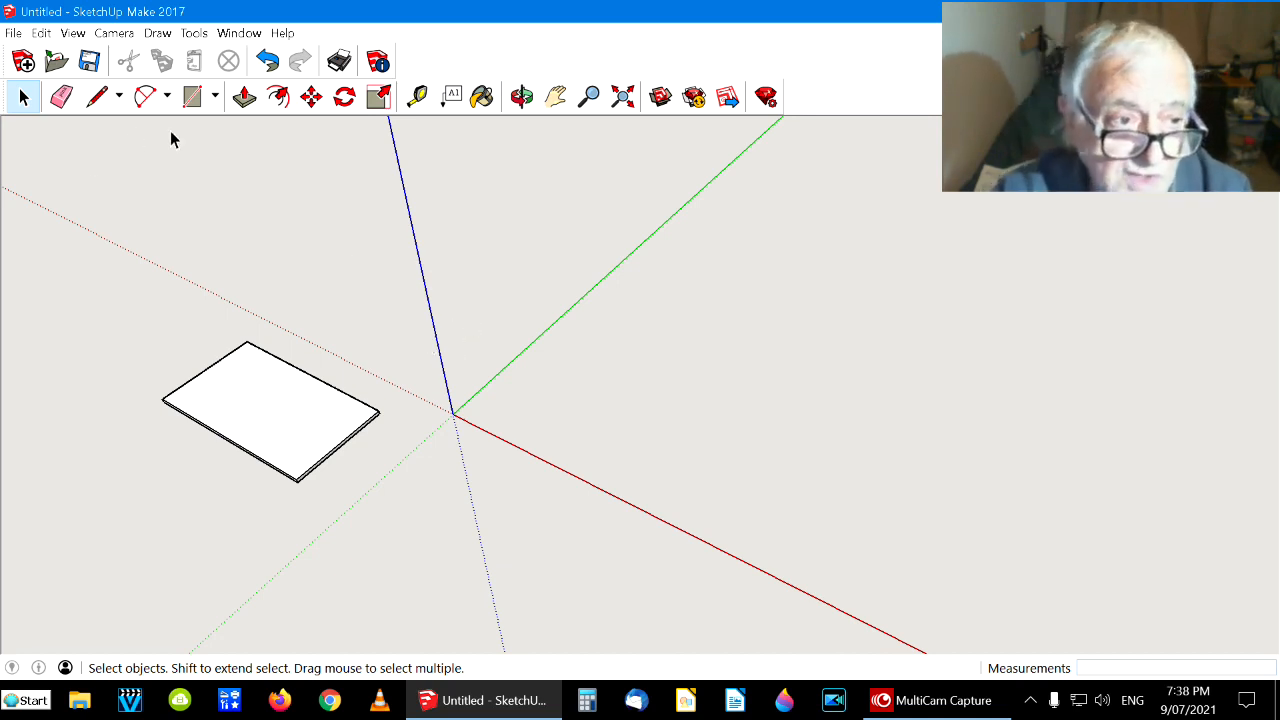
Draw a 75 by 75 mm square on the ground plane with its first corner at the origin
left_click(192, 96)
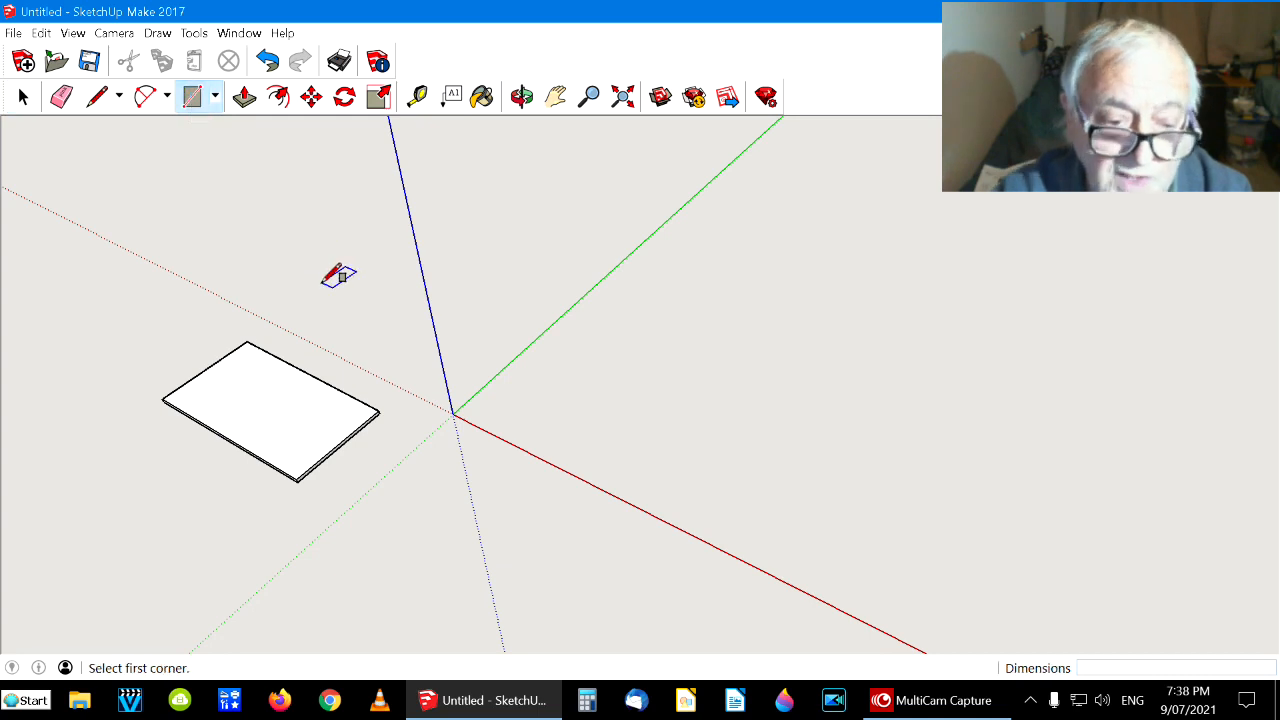
left_click(453, 413)
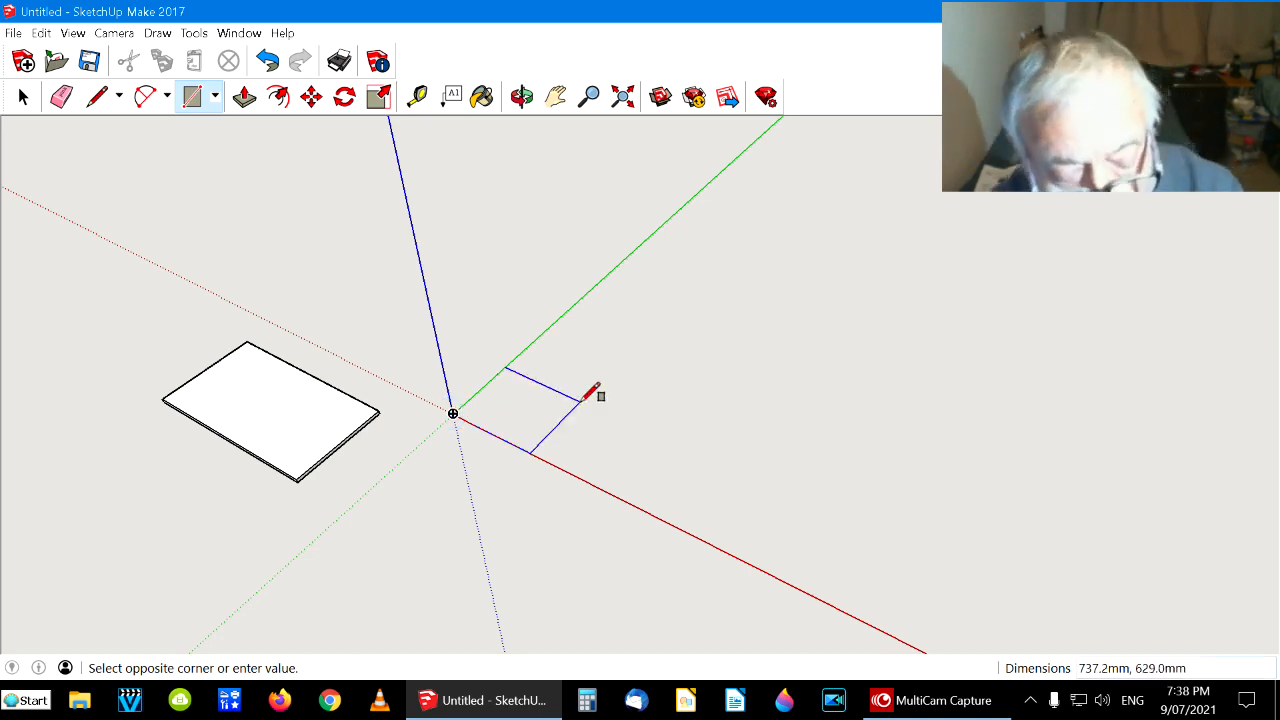
type("75")
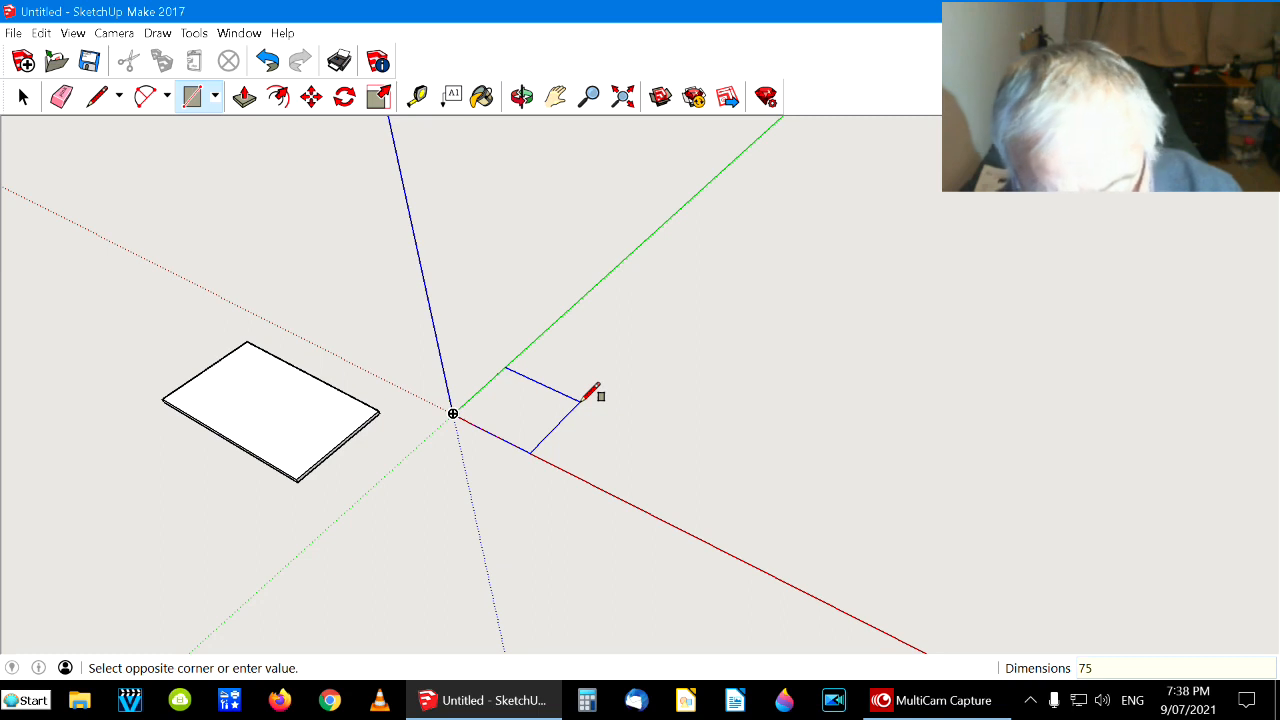
type(",7")
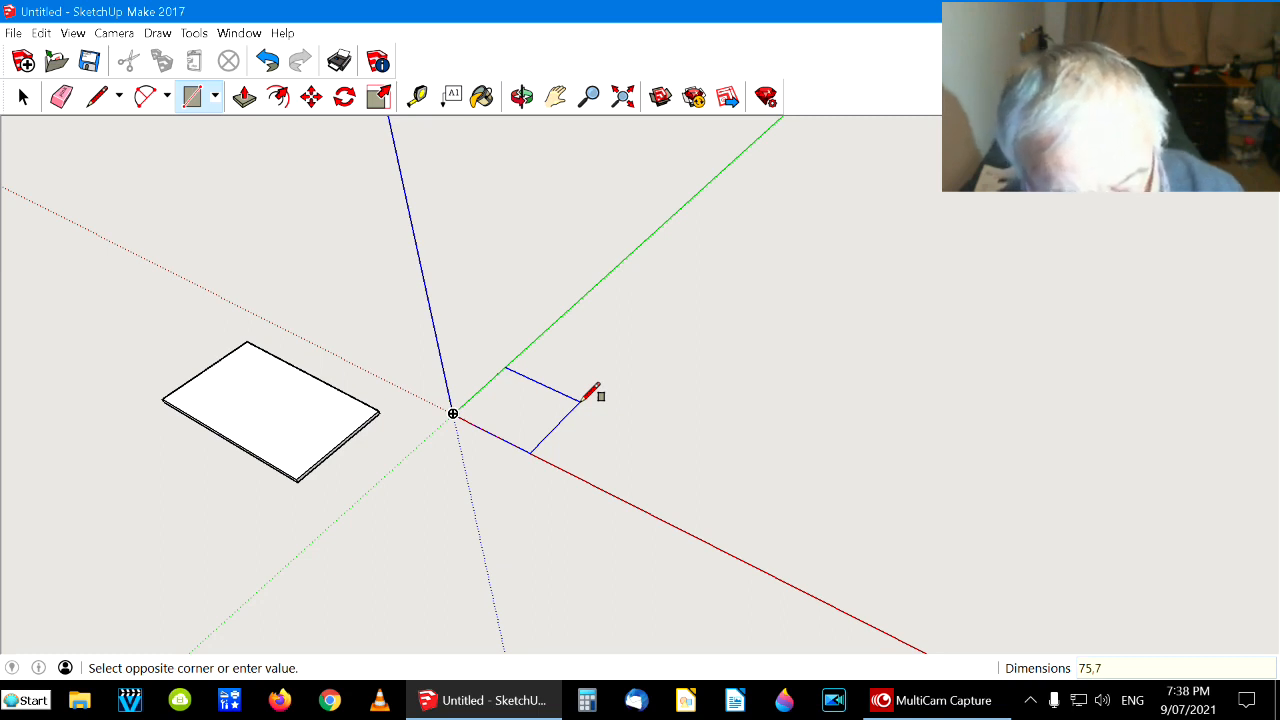
type("5")
key("Return")
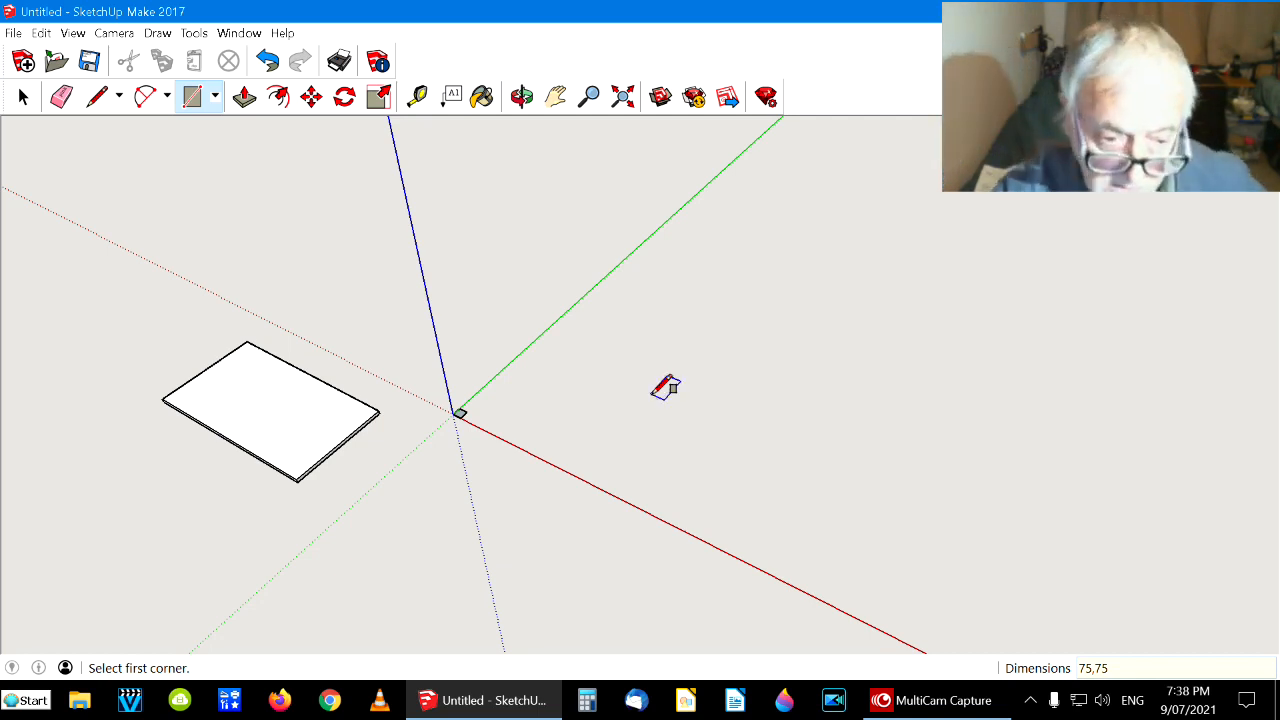
left_click(24, 104)
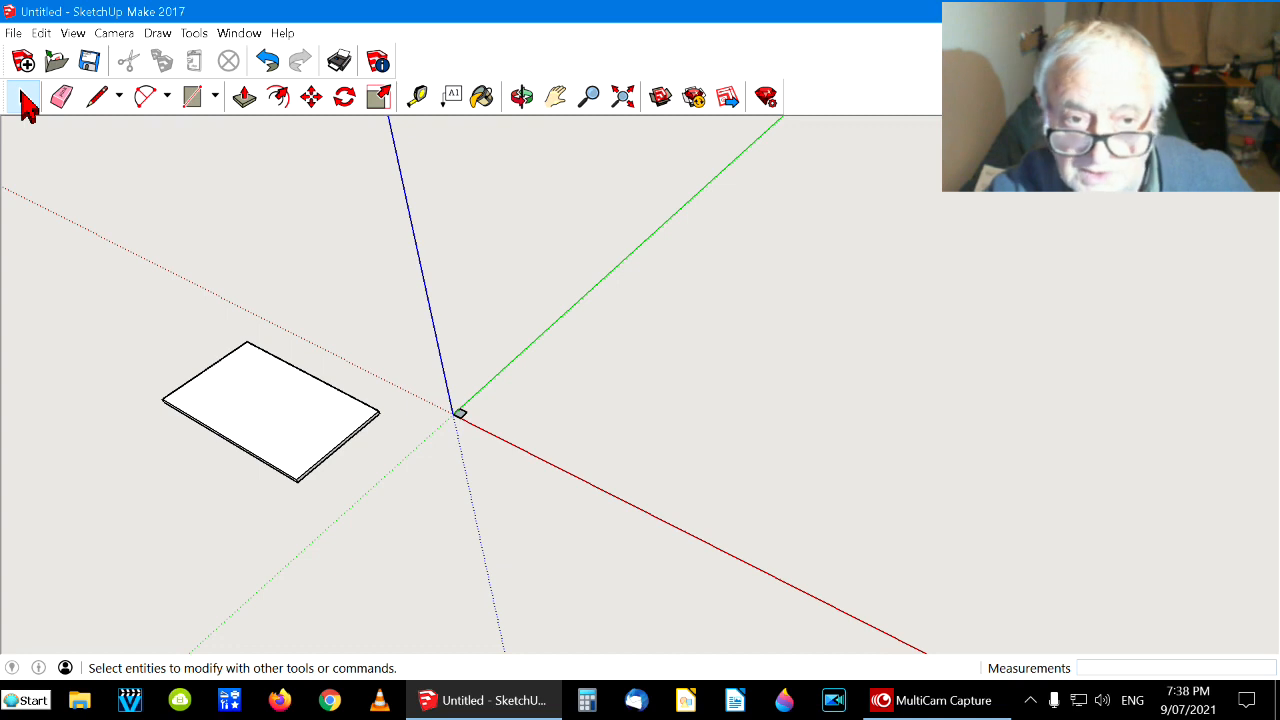
scroll(589, 364, "down", 2)
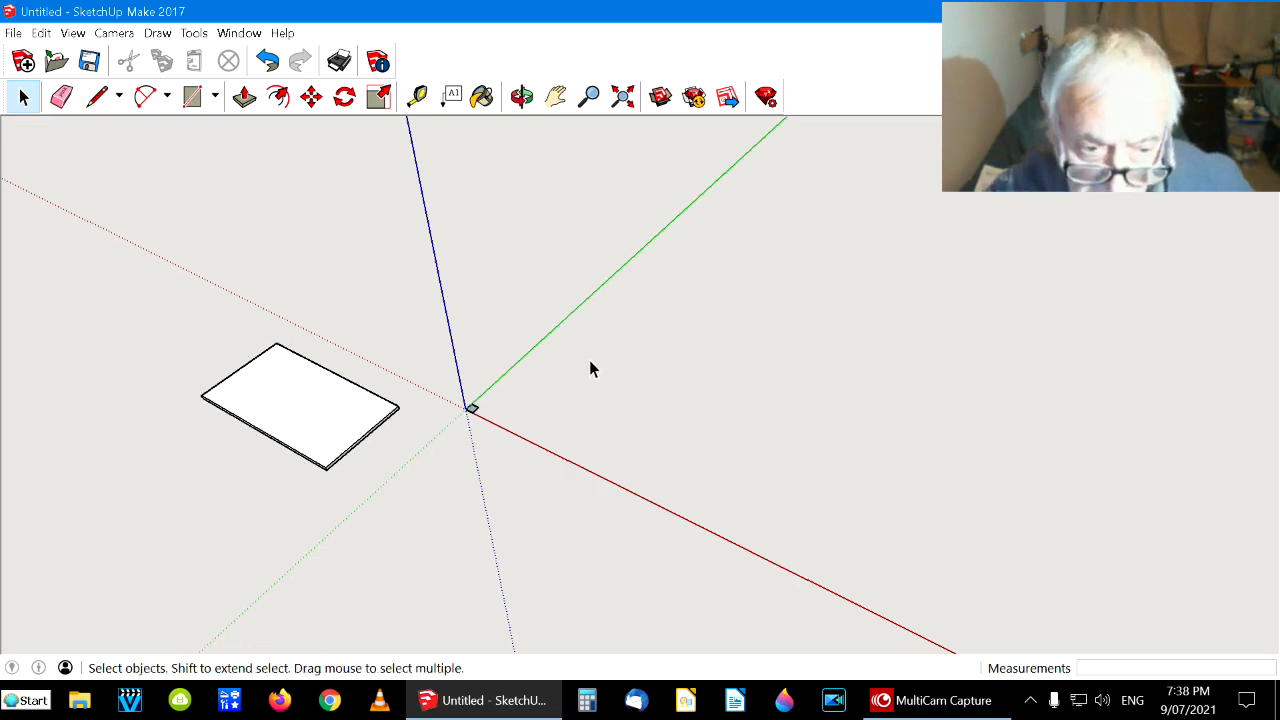
scroll(590, 370, "up", 5)
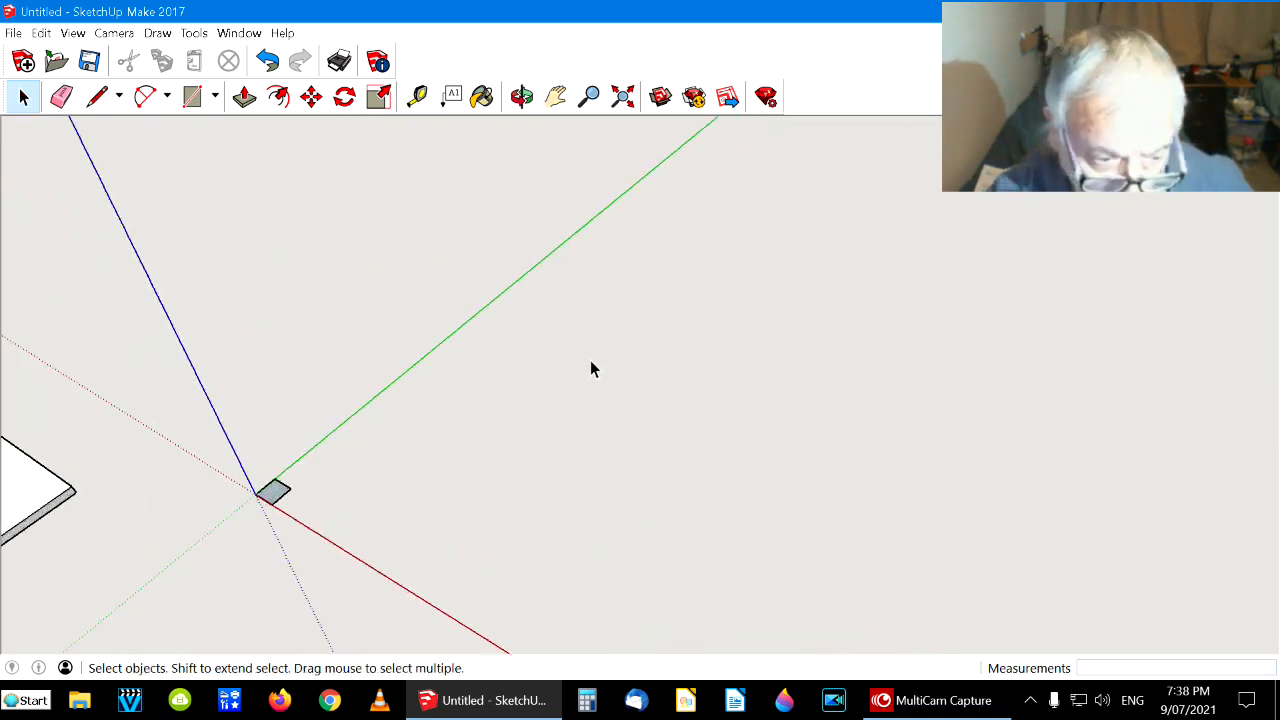
Push/Pull the 75 mm square at the origin upward by 770 mm to form a leg
left_click(556, 96)
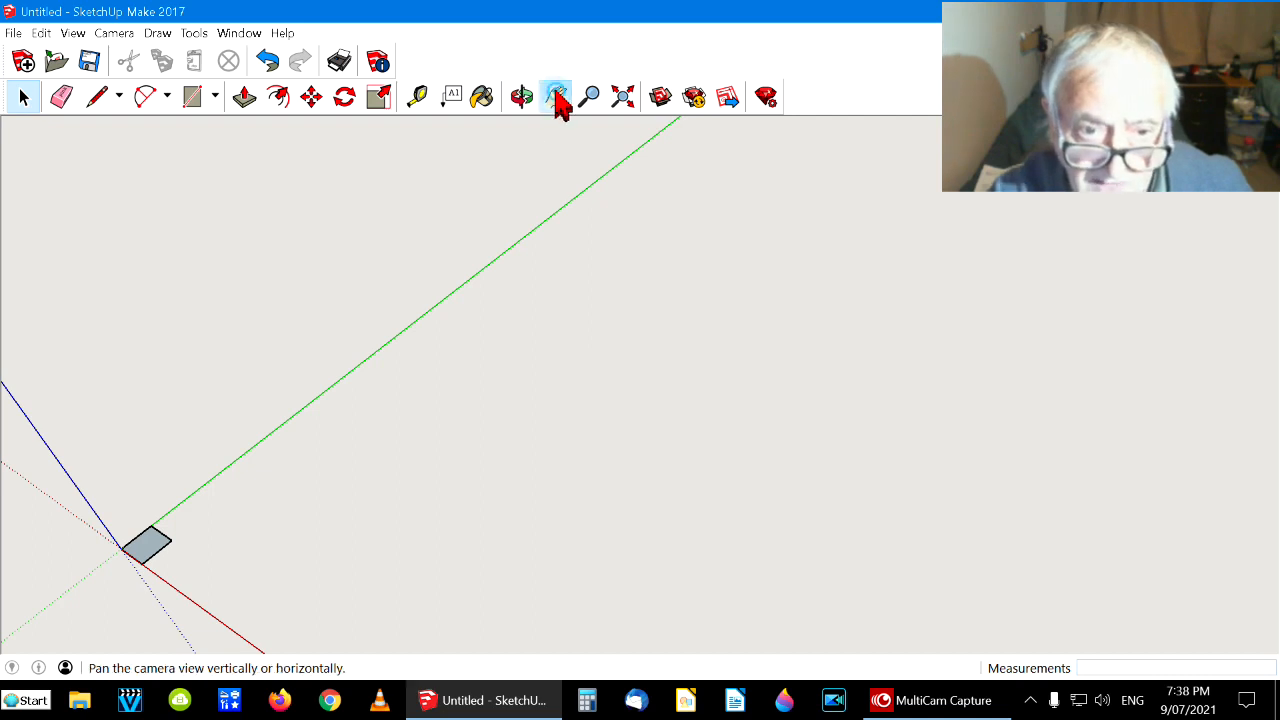
left_click_drag(177, 322, 531, 187)
left_click_drag(403, 289, 494, 425)
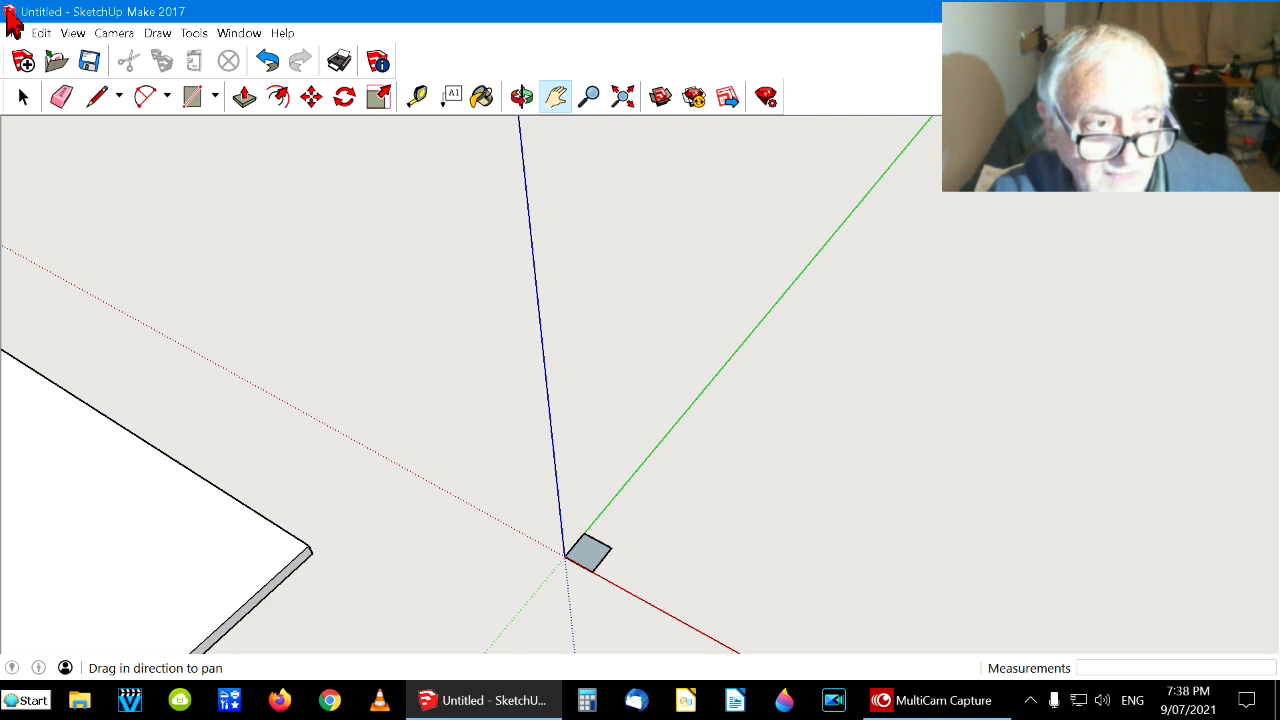
left_click(25, 98)
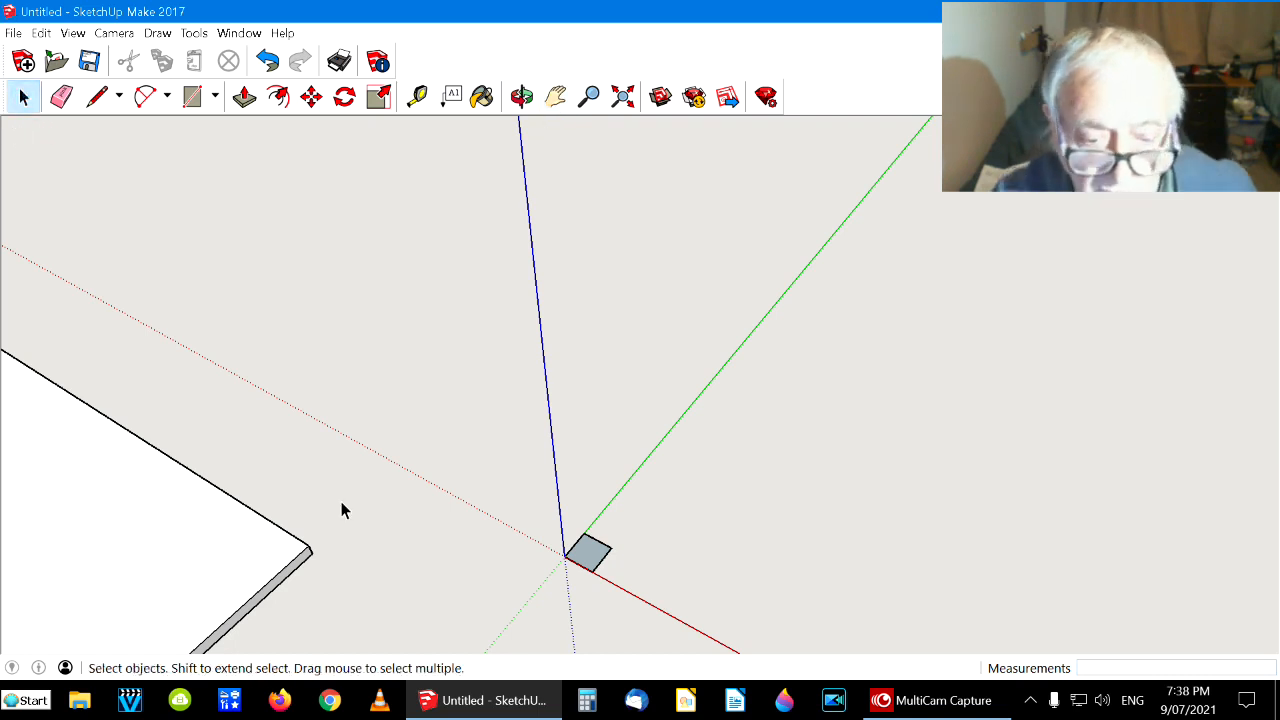
left_click(244, 97)
left_click(588, 556)
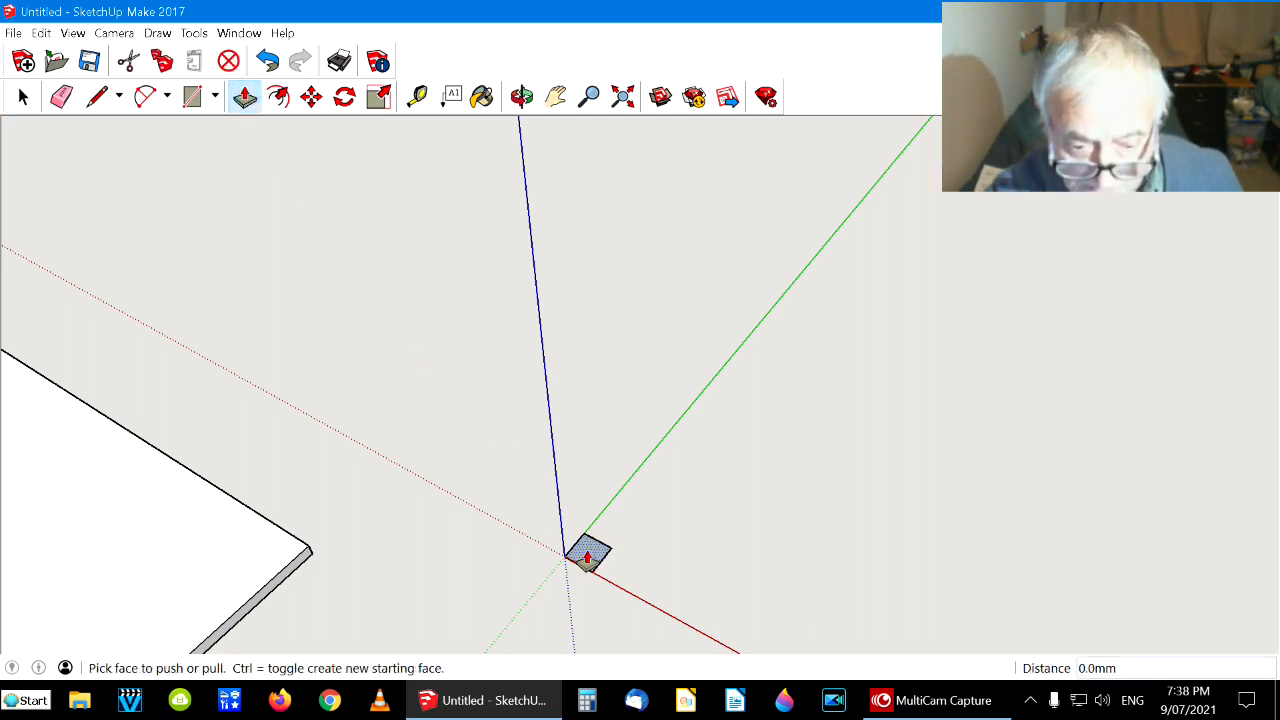
left_click_drag(588, 556, 580, 389)
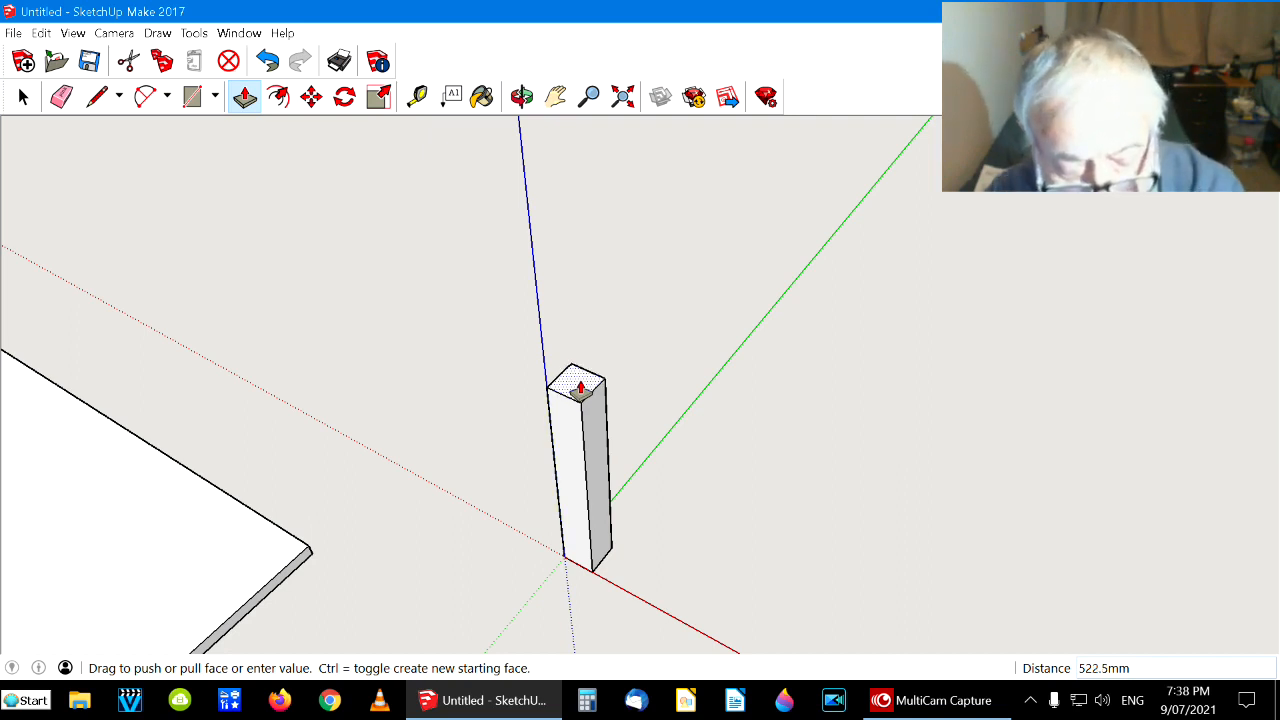
type("770")
key("Return")
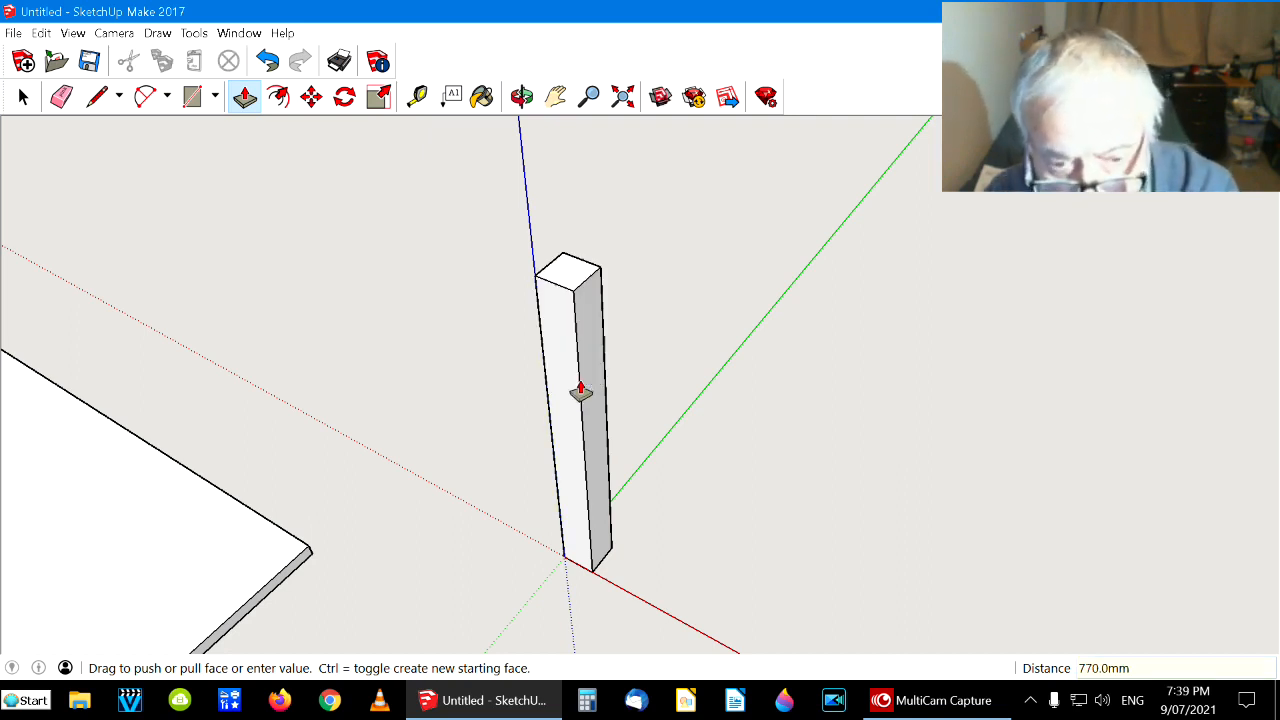
left_click(20, 95)
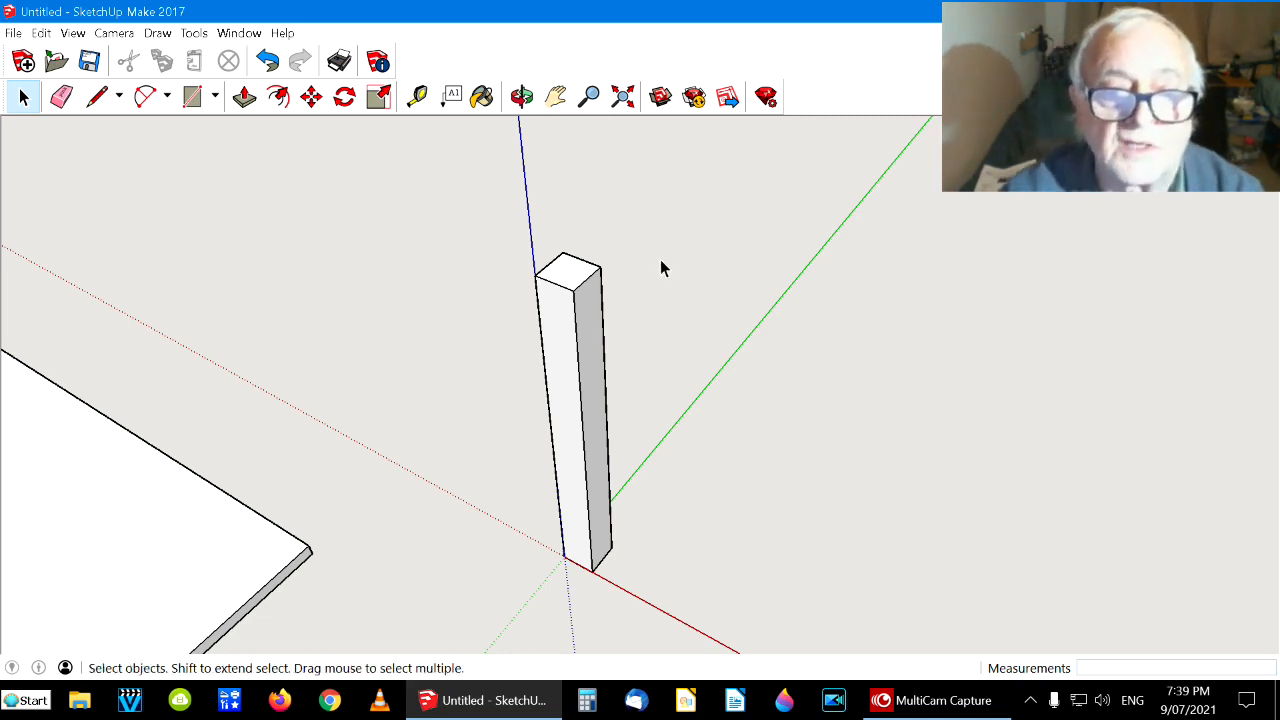
scroll(660, 268, "up", 2)
scroll(657, 270, "down", 3)
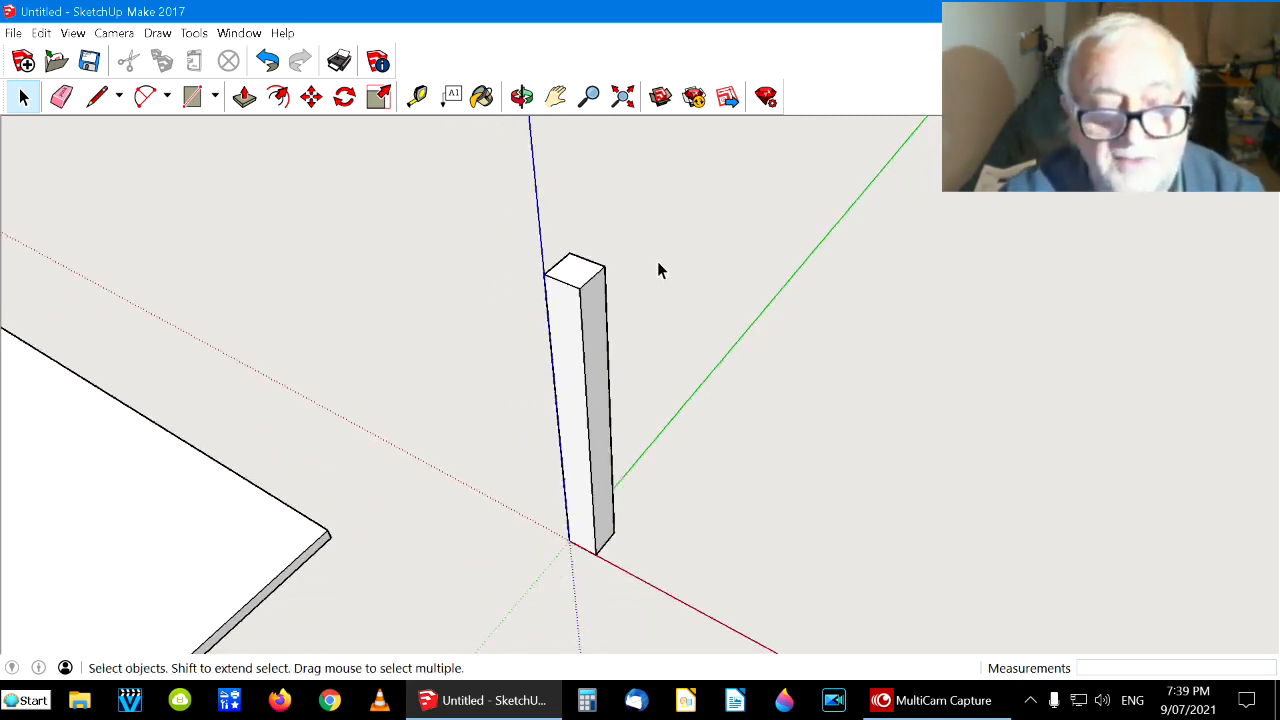
scroll(657, 270, "down", 1)
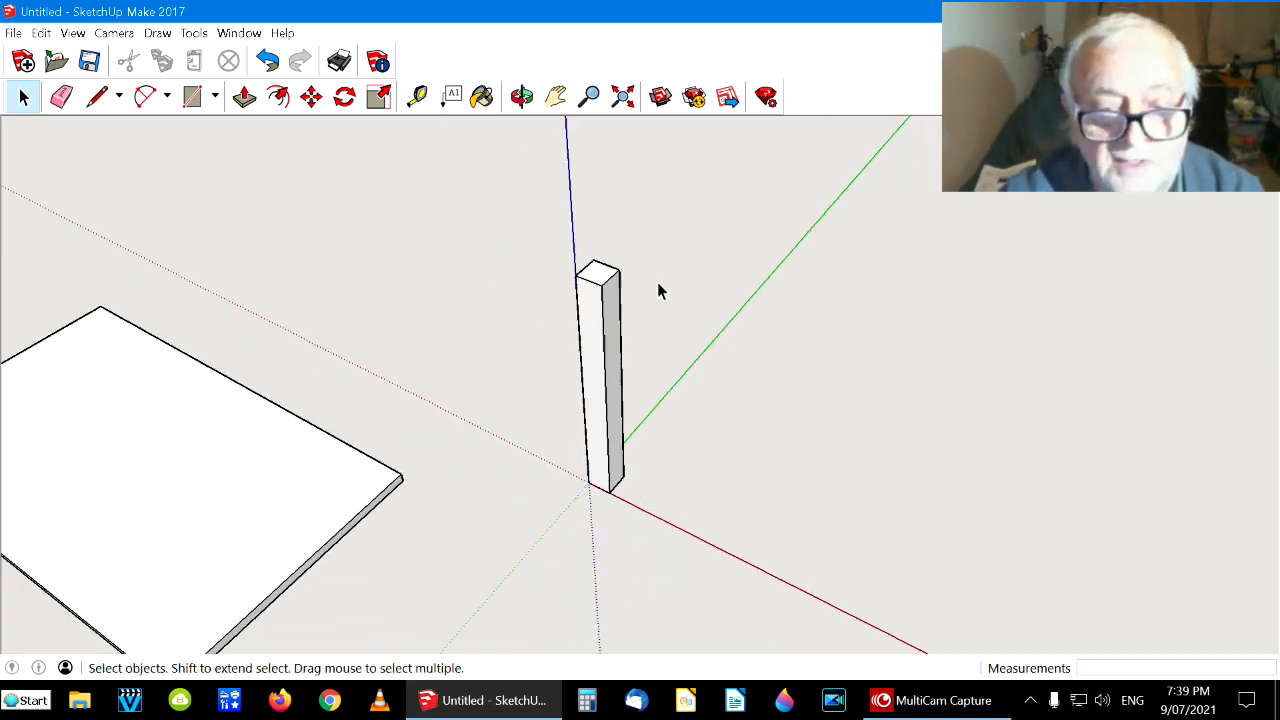
left_click(556, 96)
left_click_drag(794, 343, 391, 423)
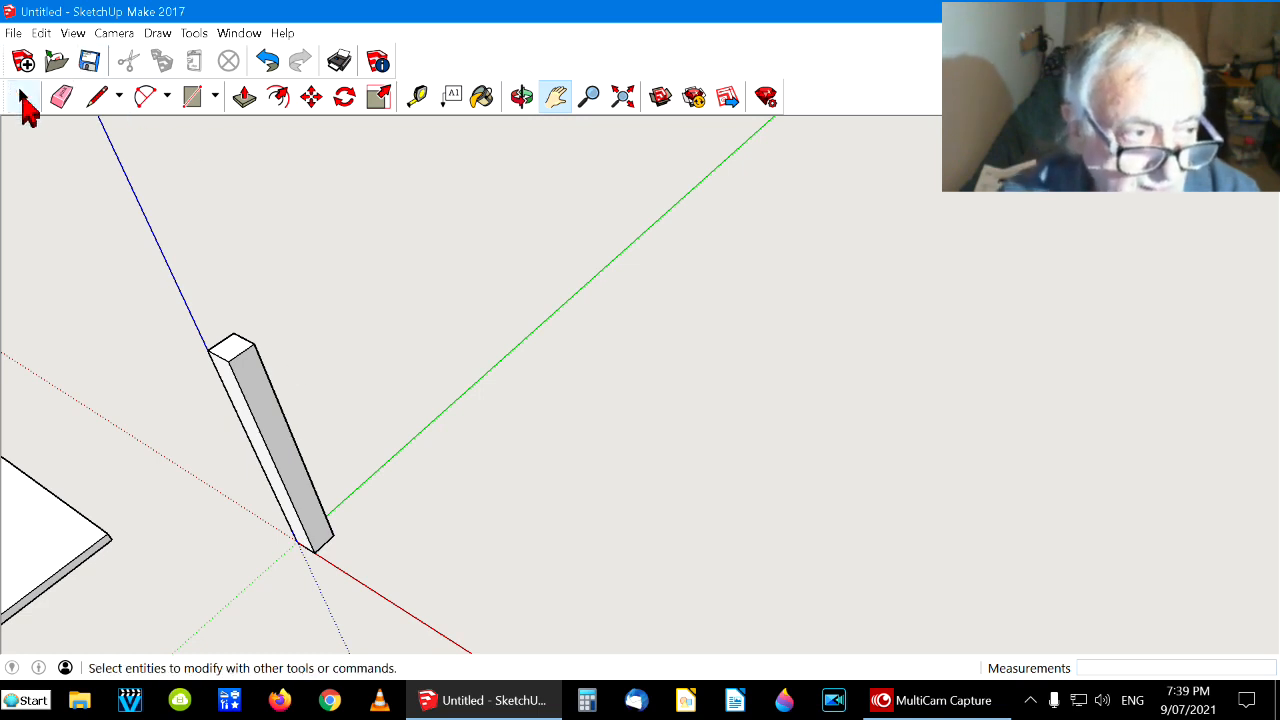
left_click(24, 100)
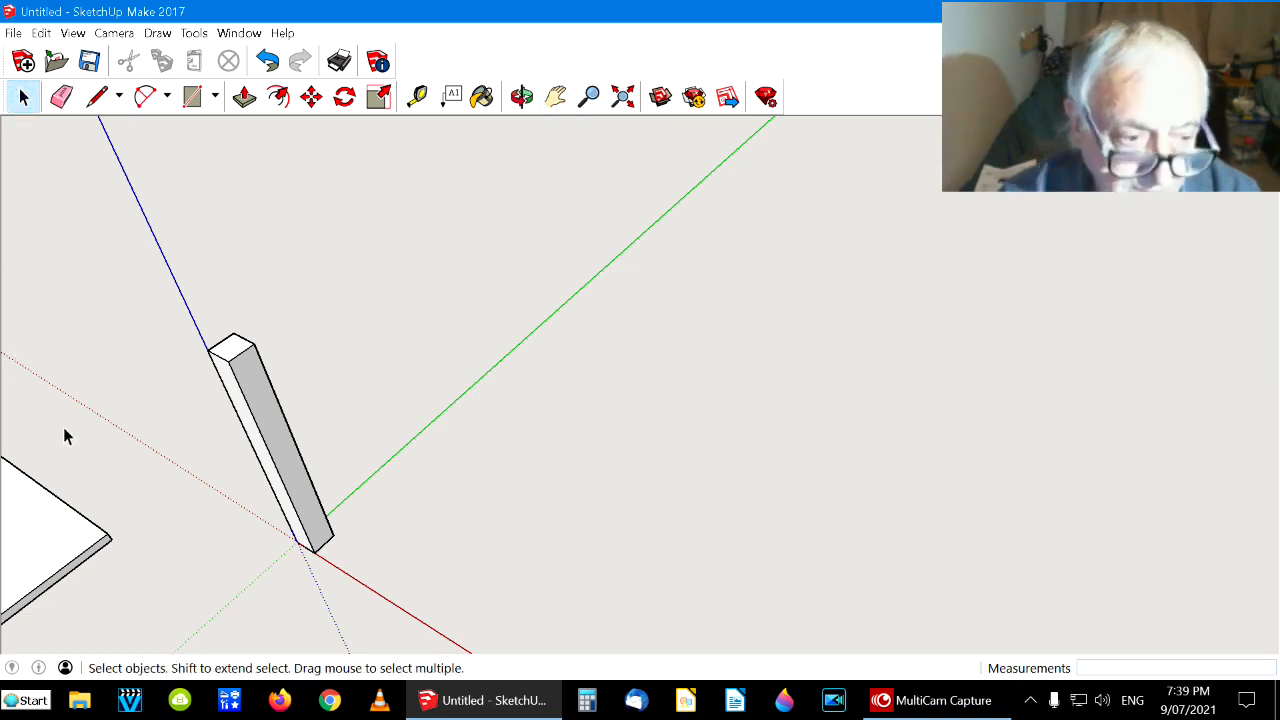
left_click(263, 414)
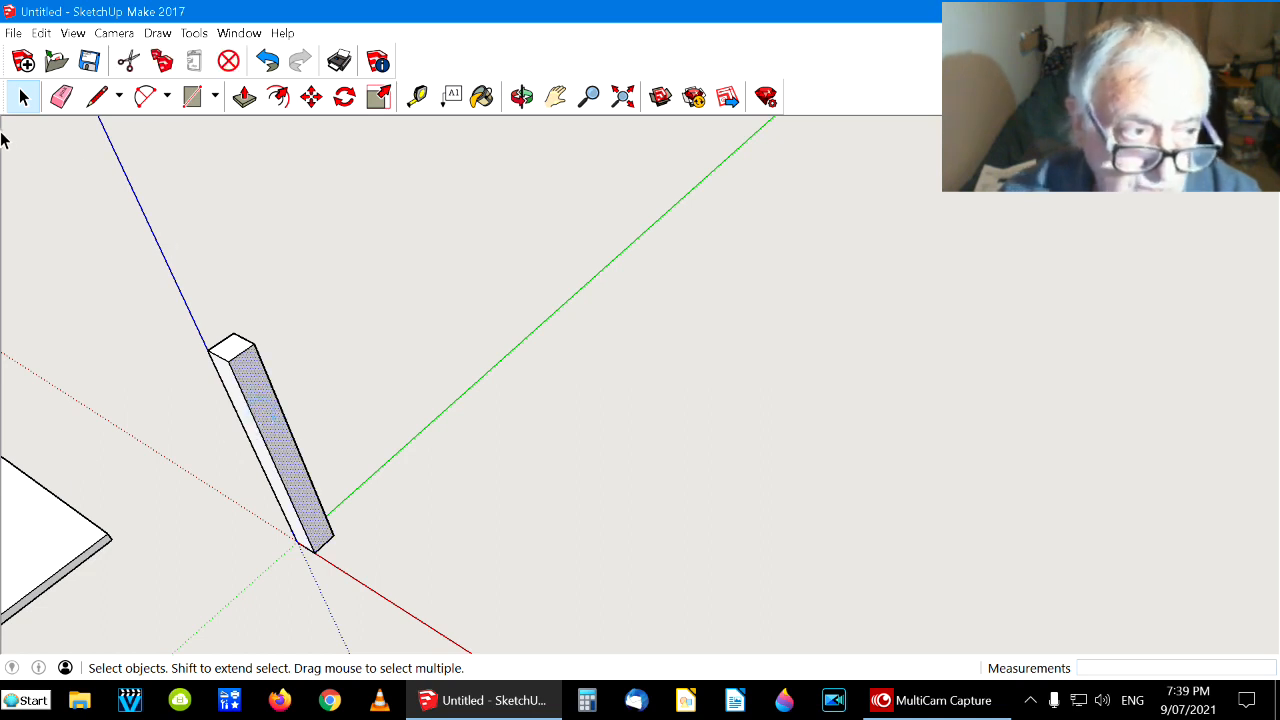
left_click(27, 163)
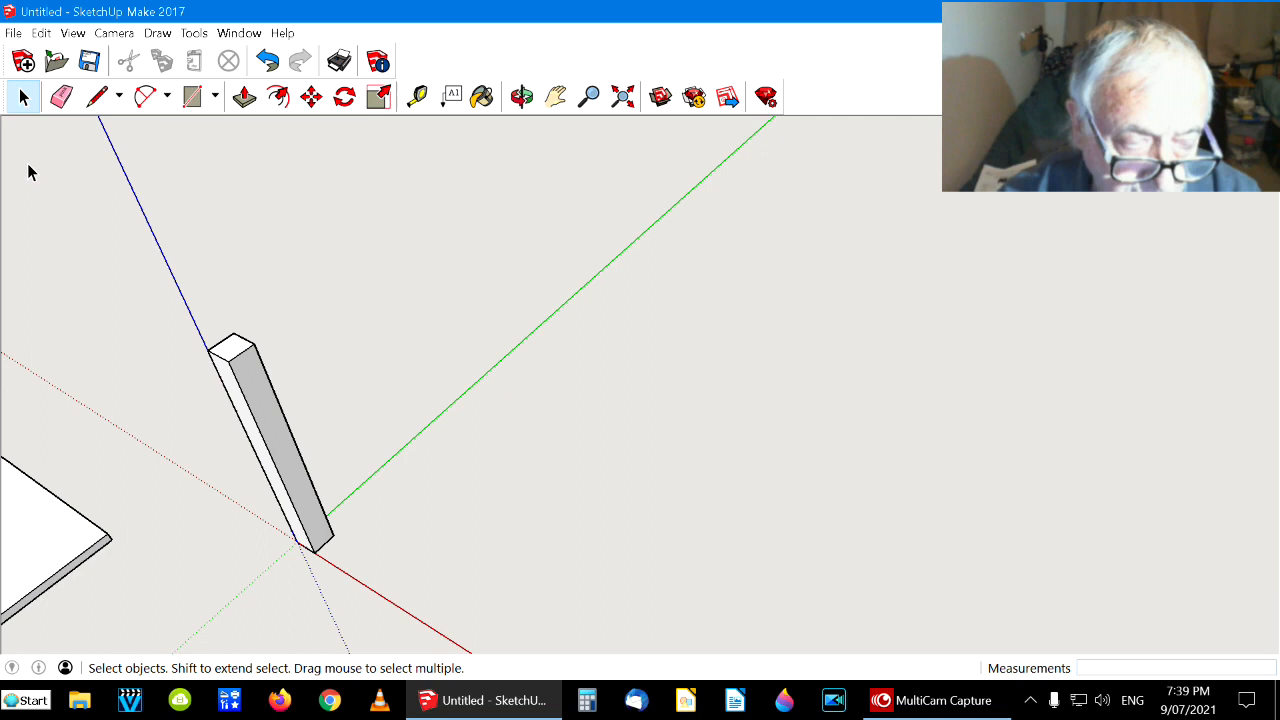
left_click(311, 104)
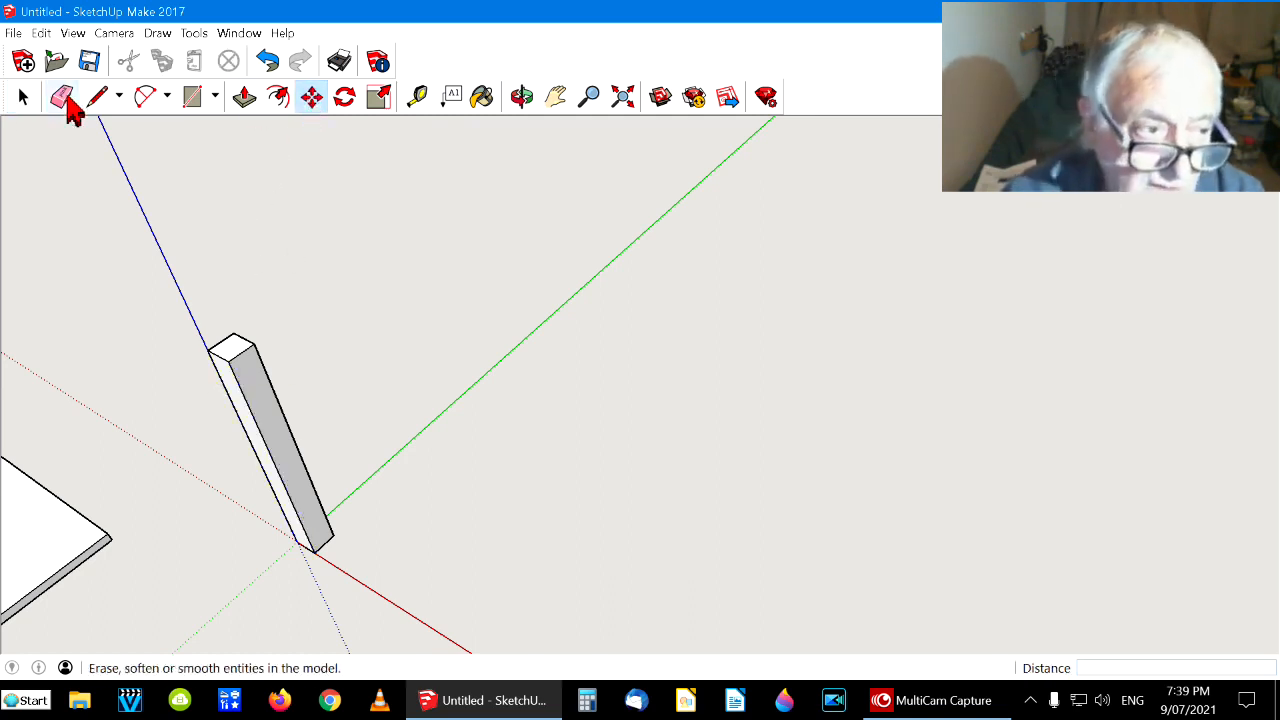
left_click(23, 99)
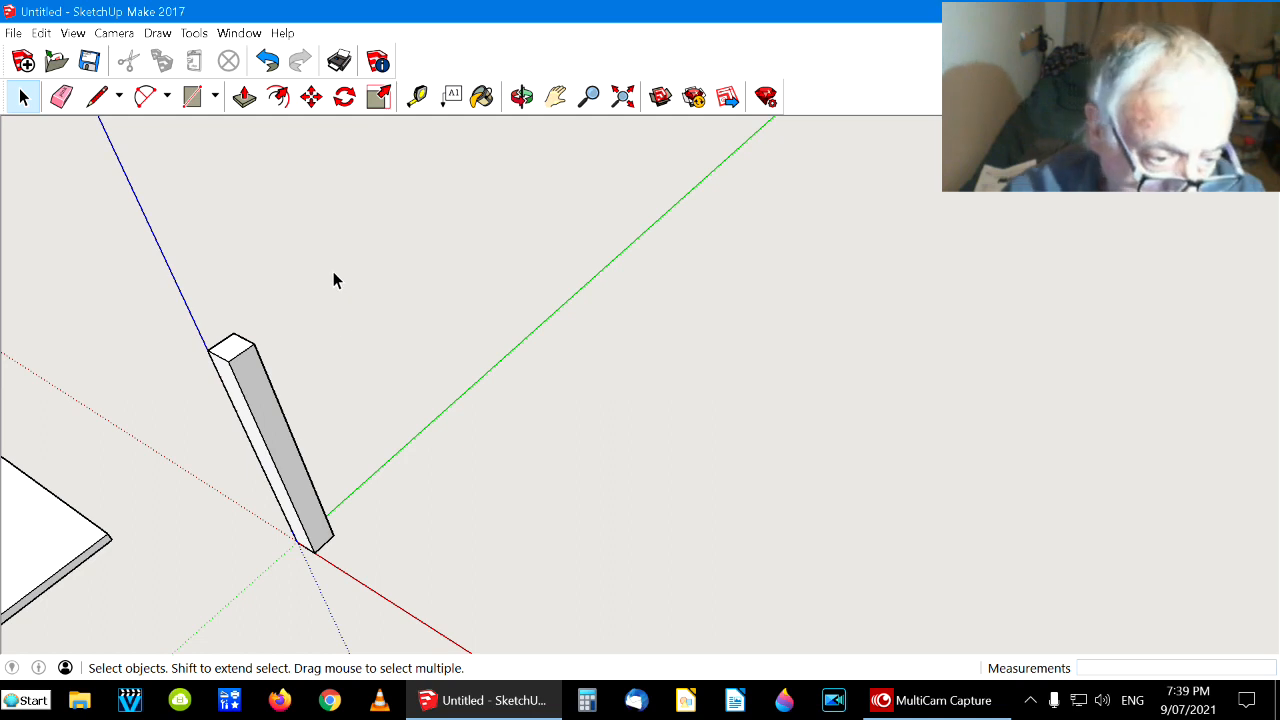
Turn the whole leg into a component with the definition name "leg", replacing the selected geometry
left_click_drag(337, 293, 335, 599)
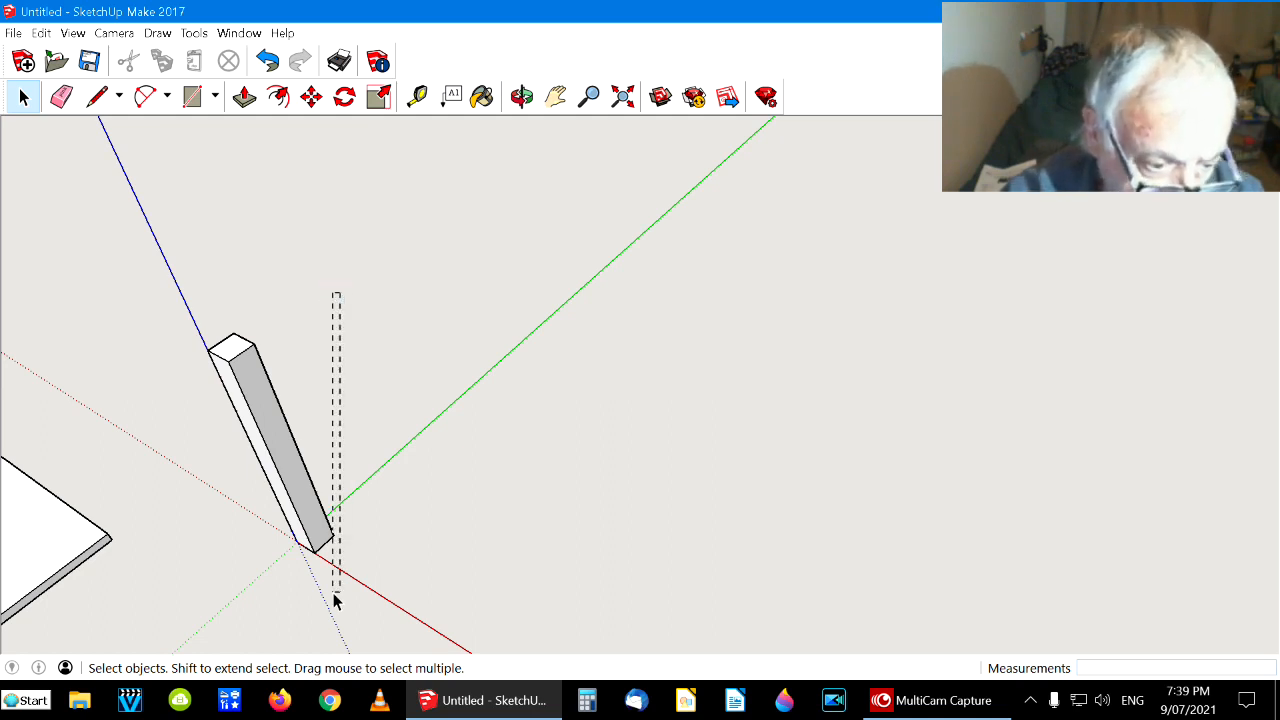
left_click_drag(211, 564, 170, 608)
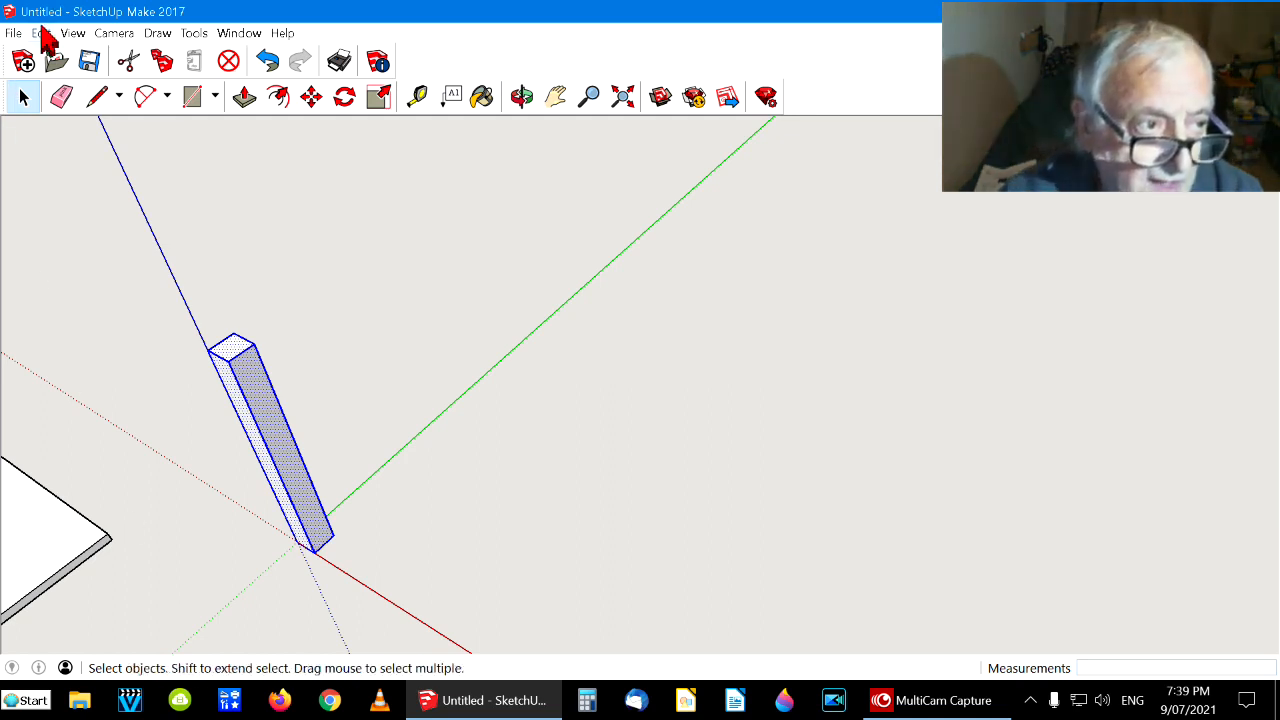
left_click(41, 33)
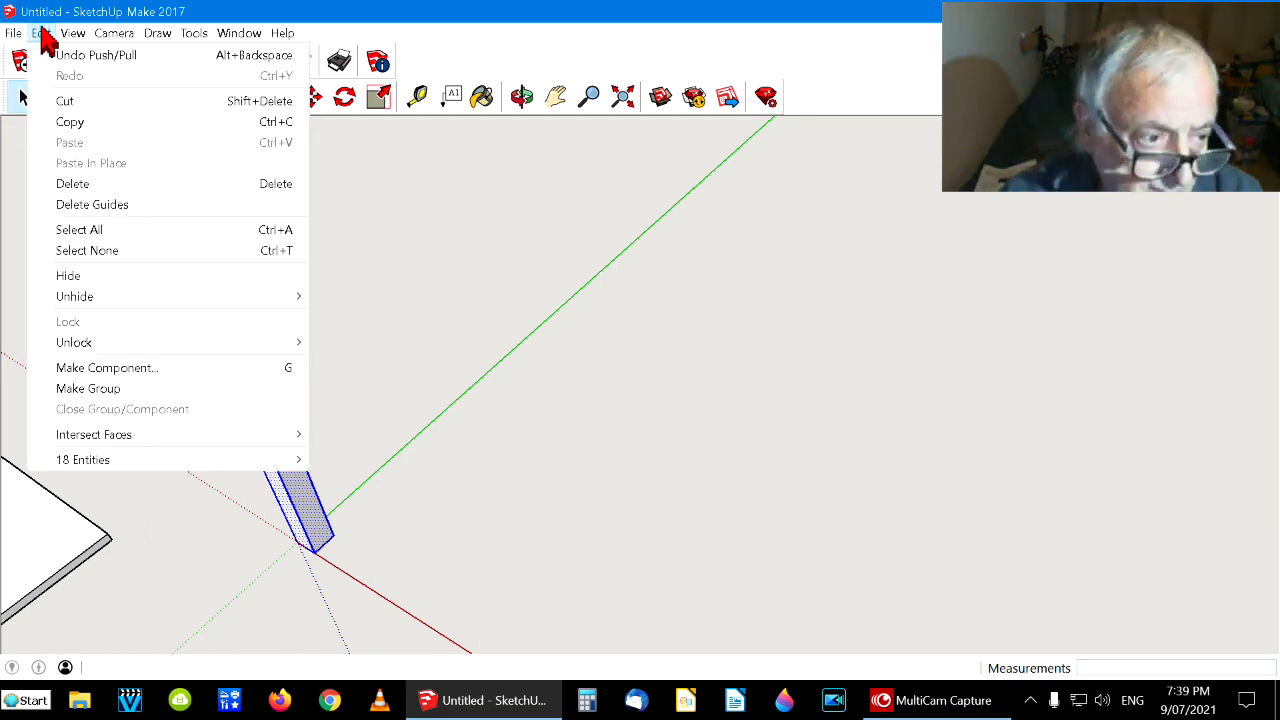
left_click(88, 367)
type("leg")
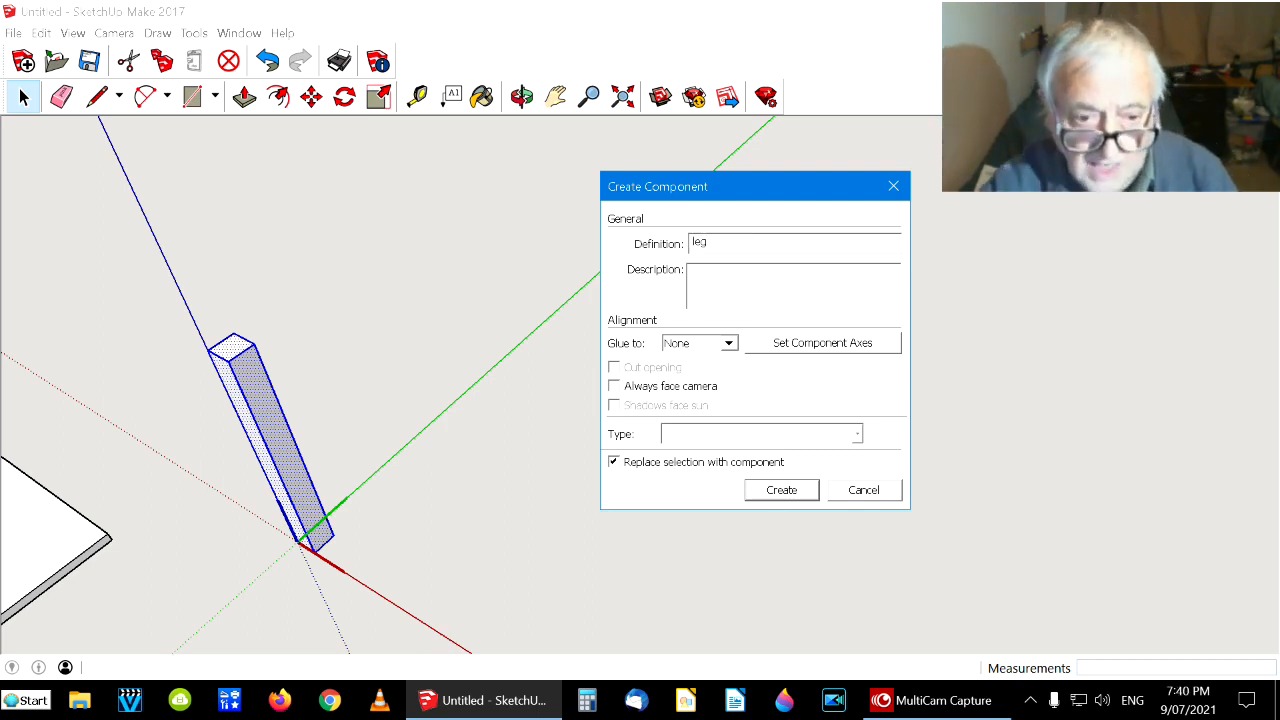
left_click(798, 489)
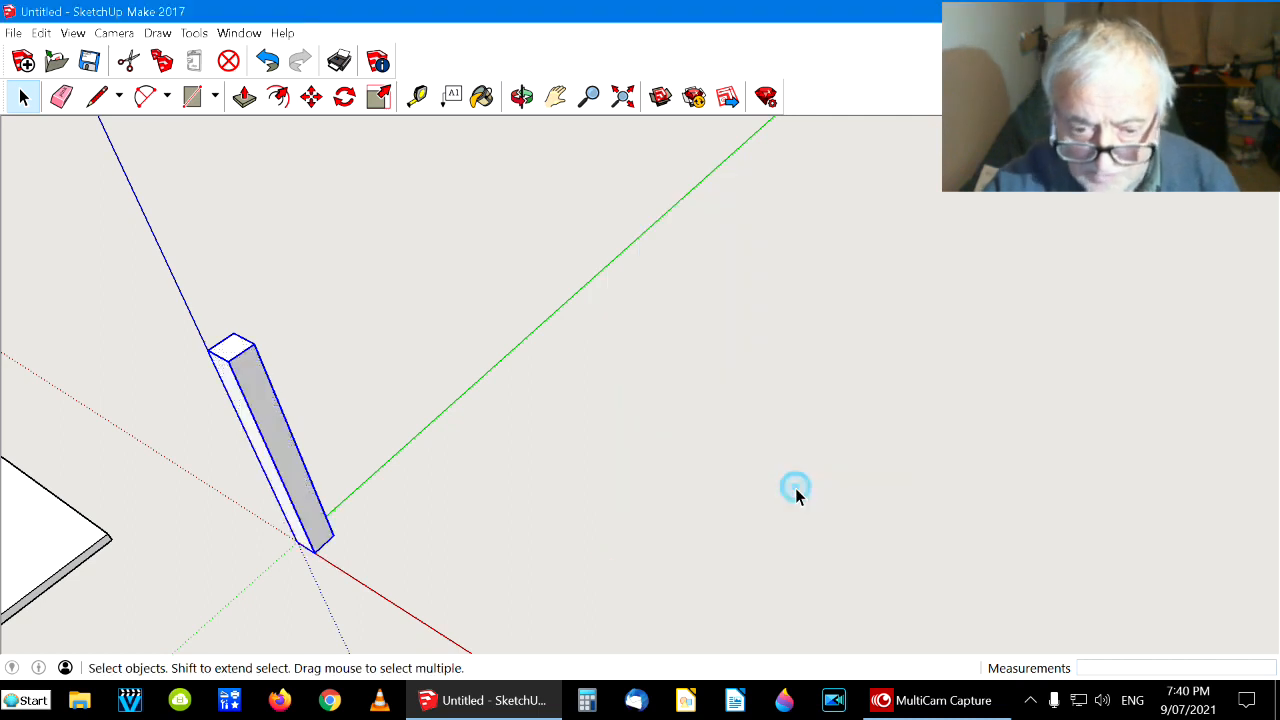
left_click(85, 337)
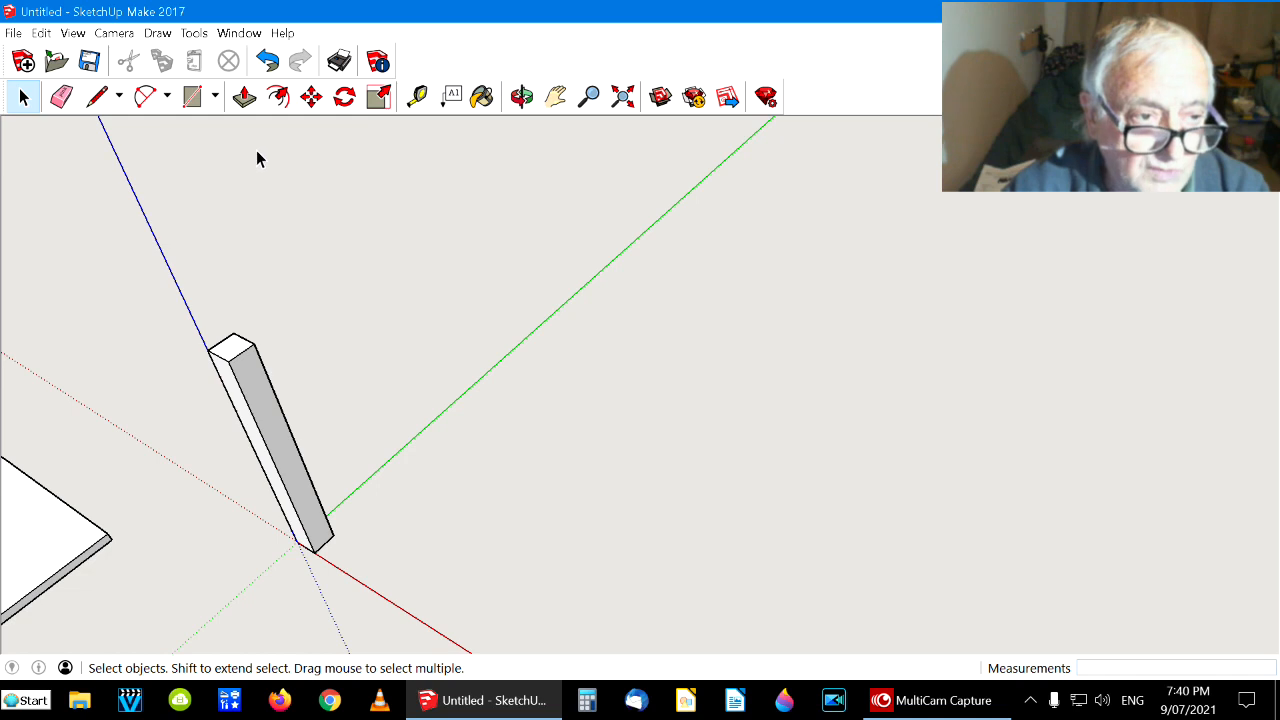
Copy the leg component about 1420 mm from the origin along the green axis
left_click(311, 99)
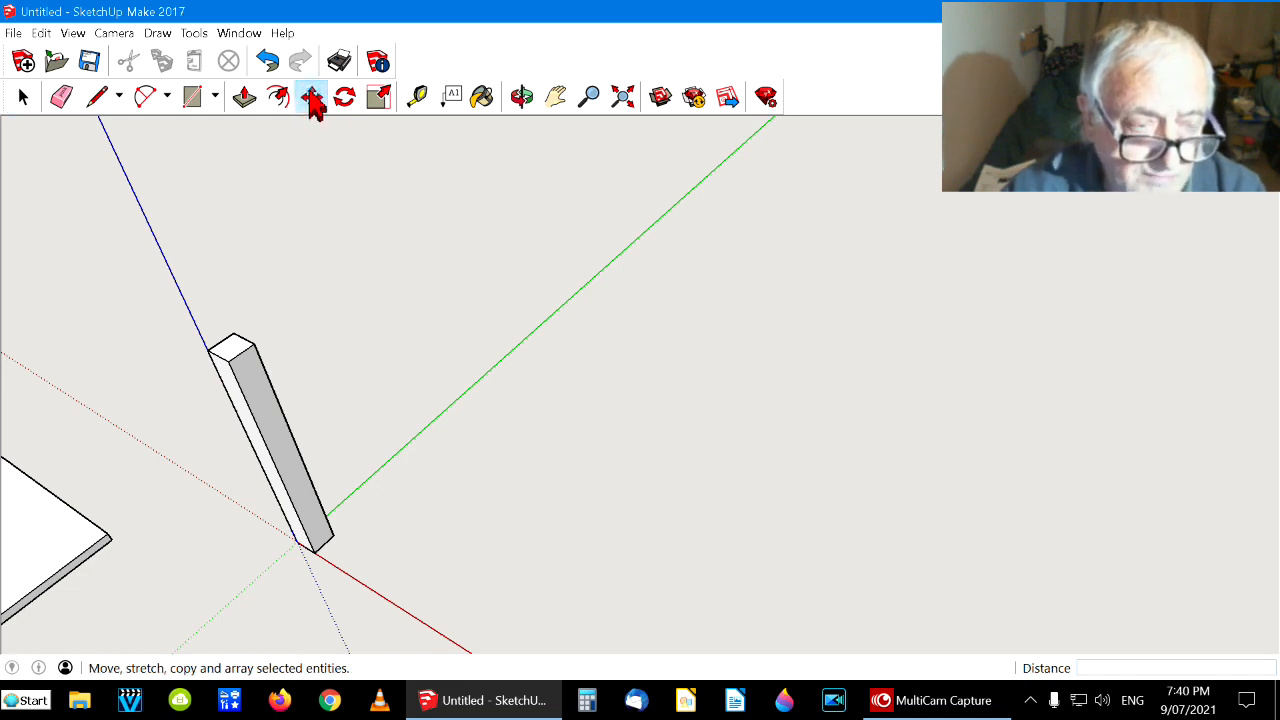
left_click(278, 438)
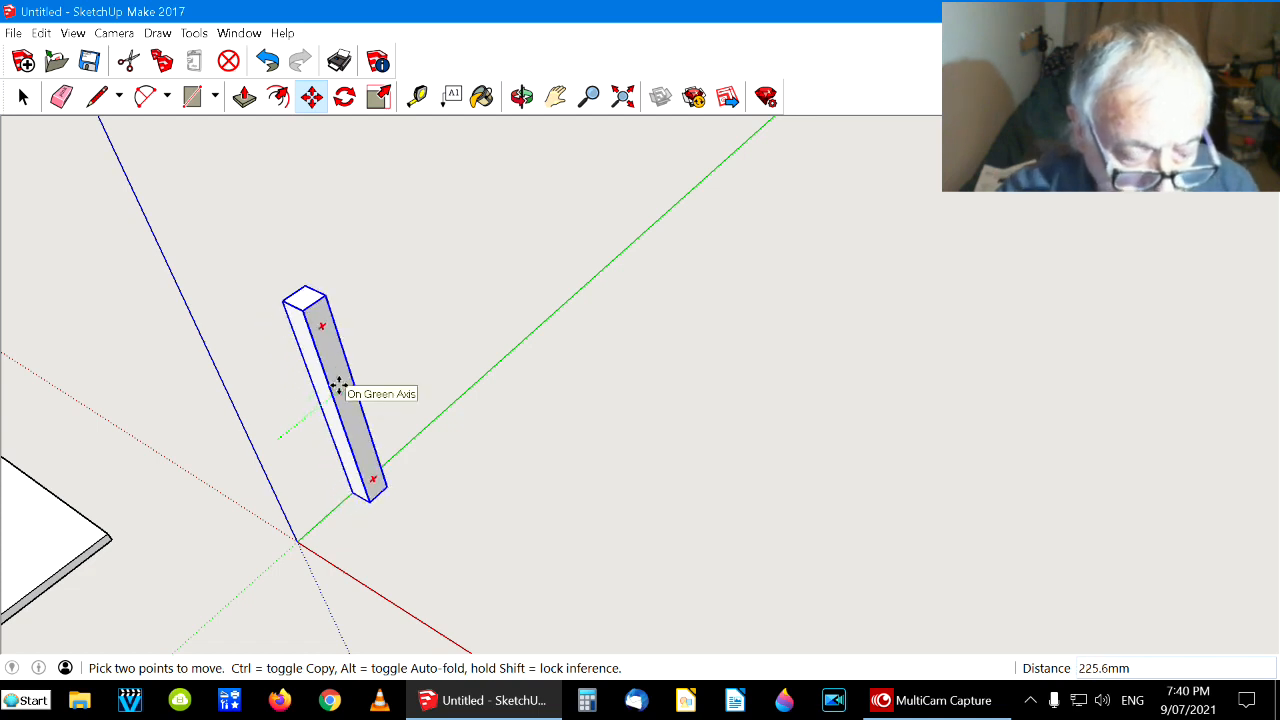
key("ctrl")
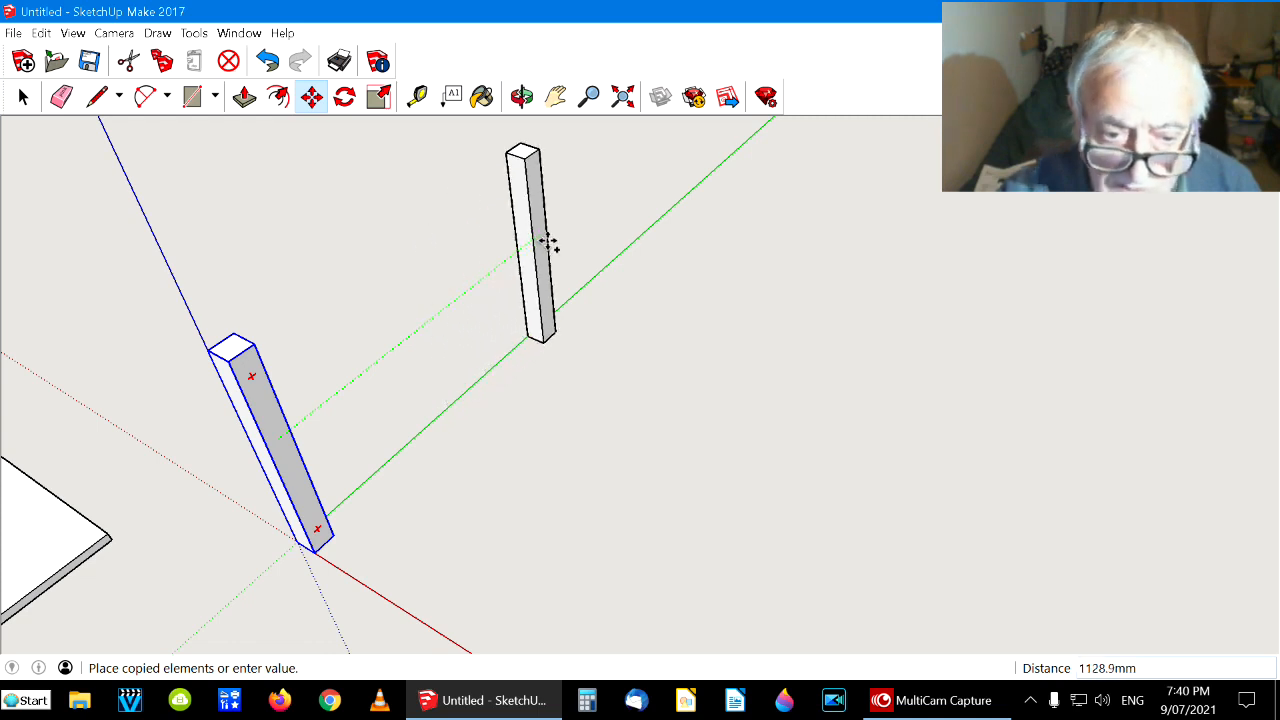
left_click(585, 200)
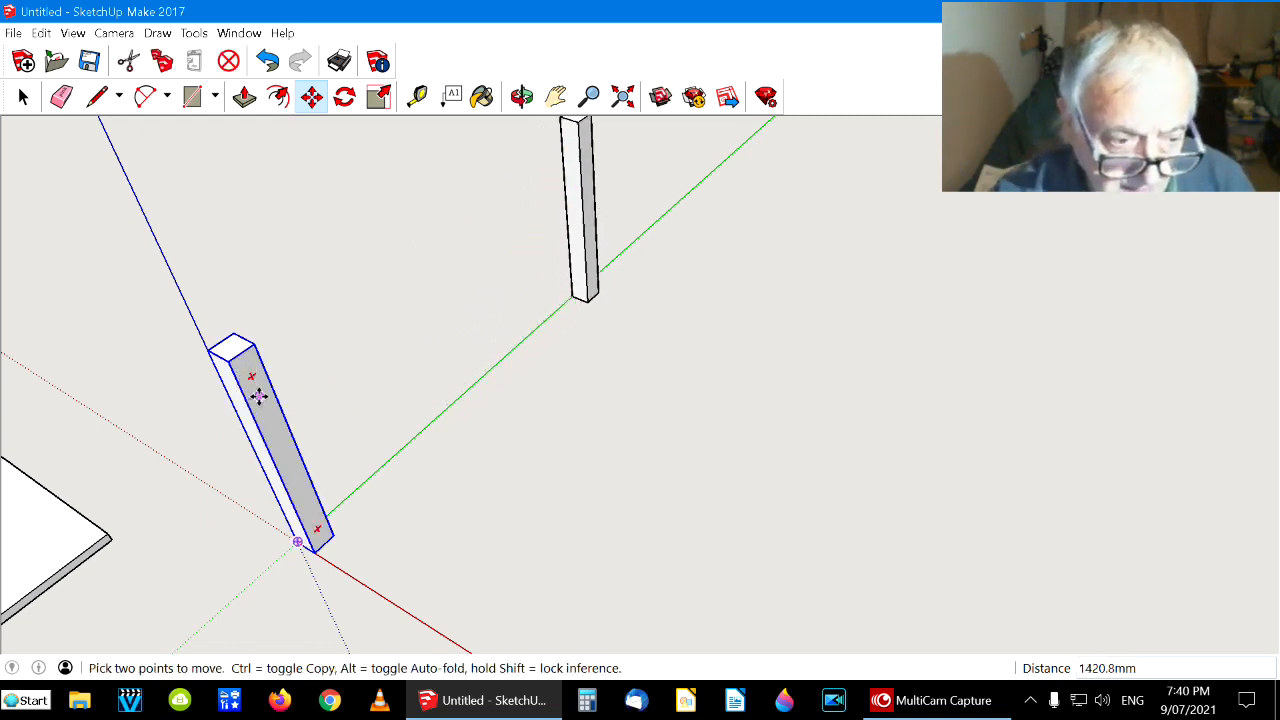
Place two more leg copies along the green axis between the original and the far copy, the nearer about 540 mm from the original
left_click(271, 429)
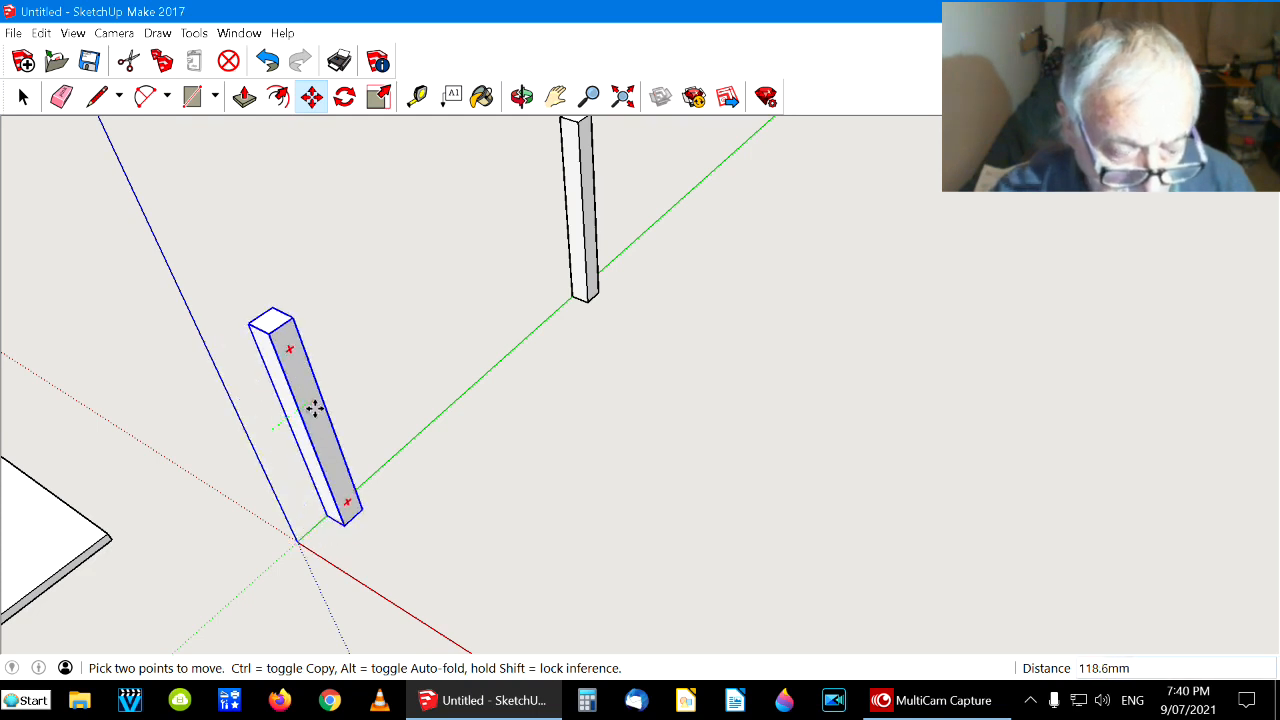
key("ctrl")
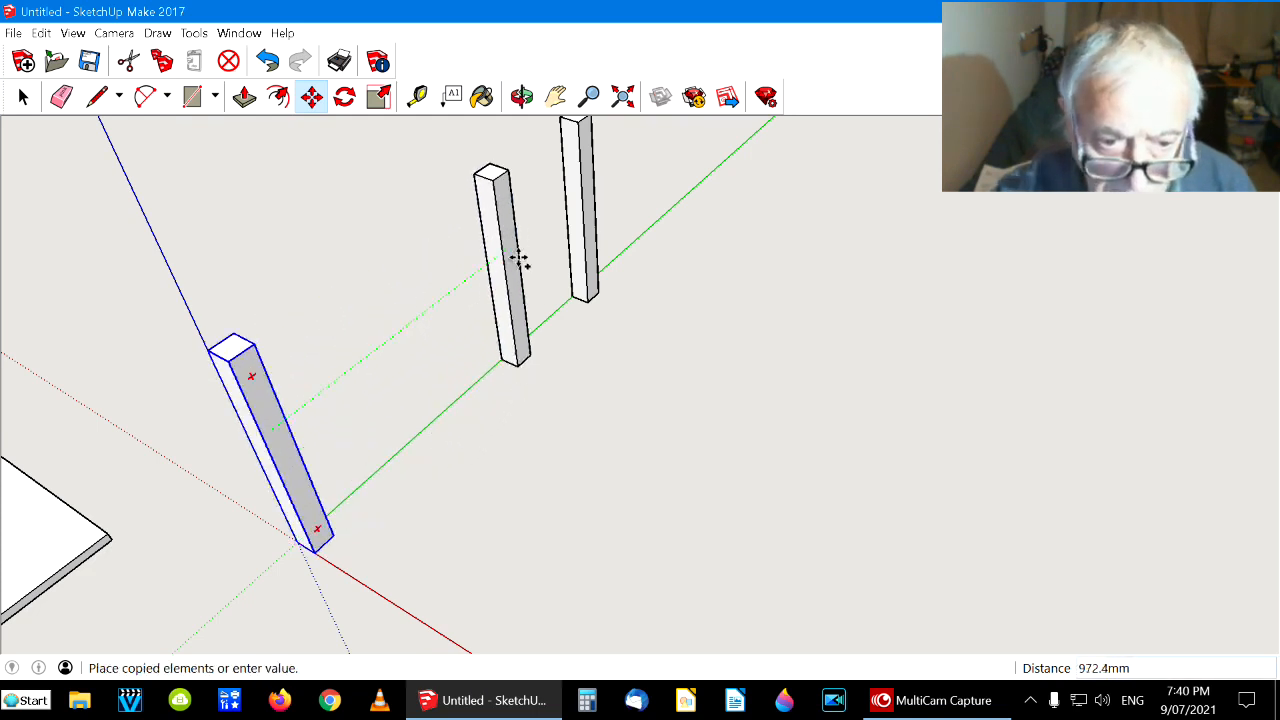
left_click(521, 229)
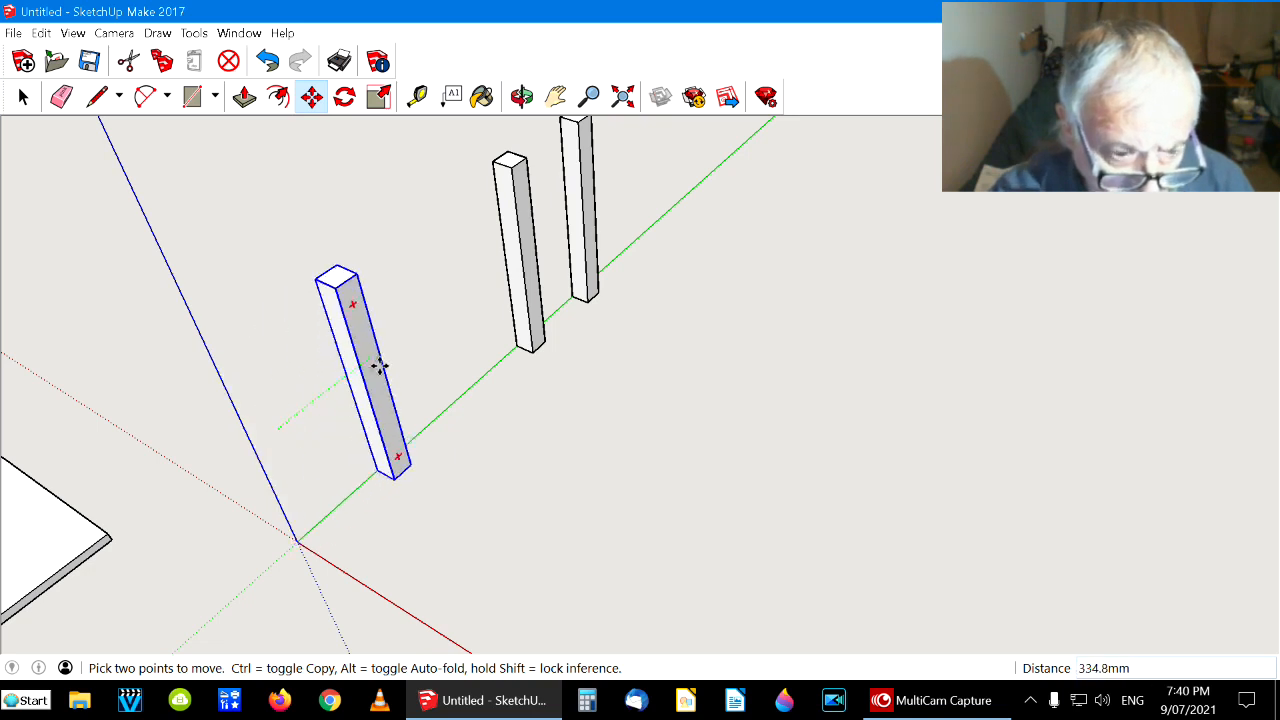
key("ctrl")
left_click(428, 330)
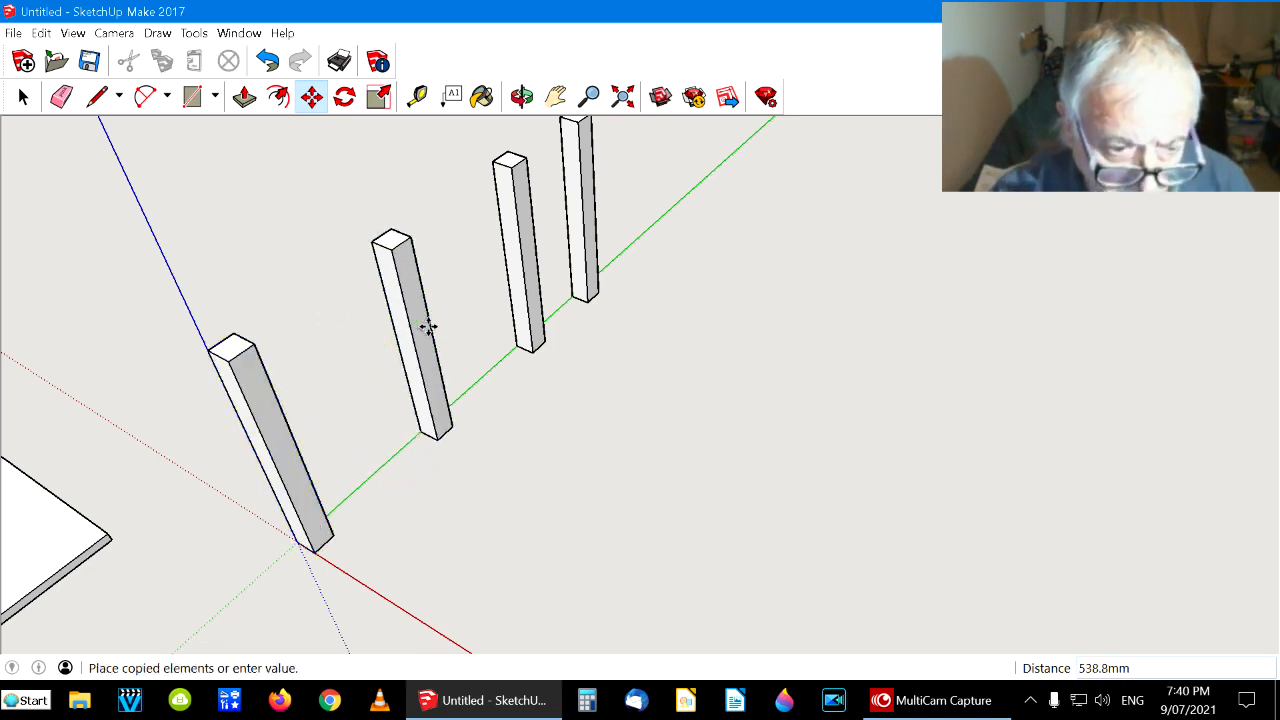
left_click(24, 97)
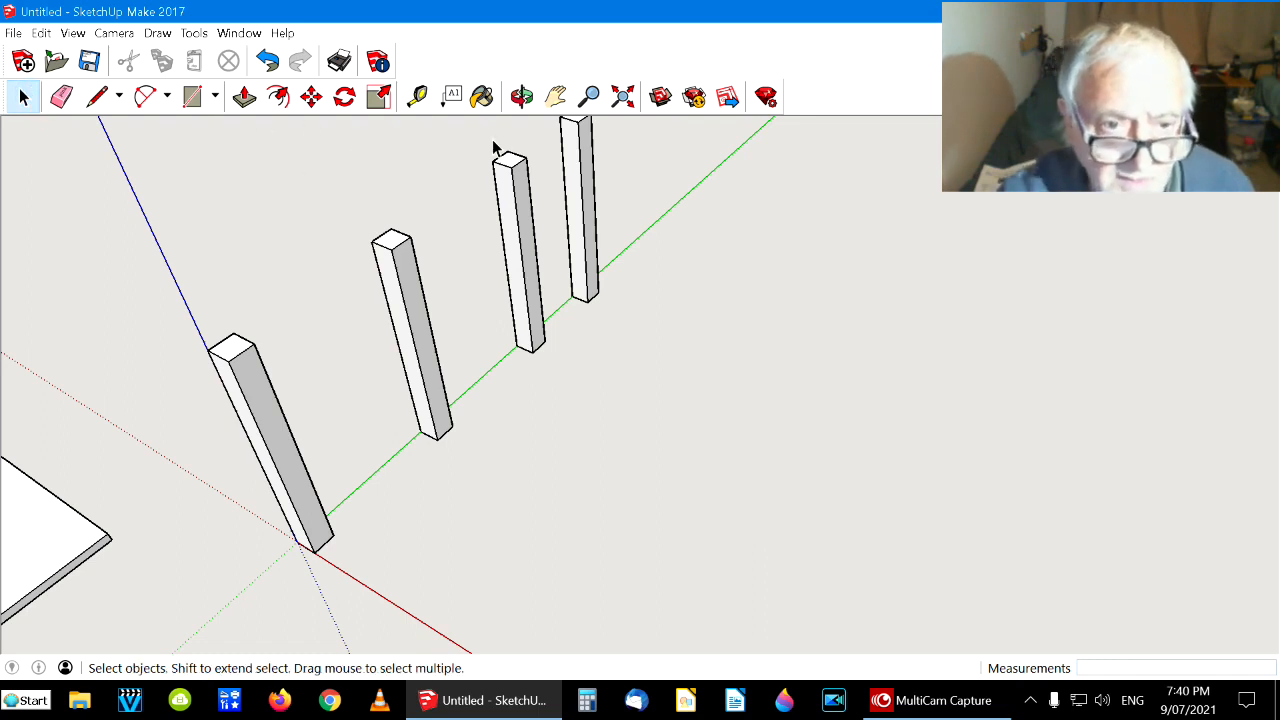
View the table top edge-on from its long side, level with the ground plane and with the legs behind it
left_click(557, 97)
left_click_drag(203, 377, 643, 325)
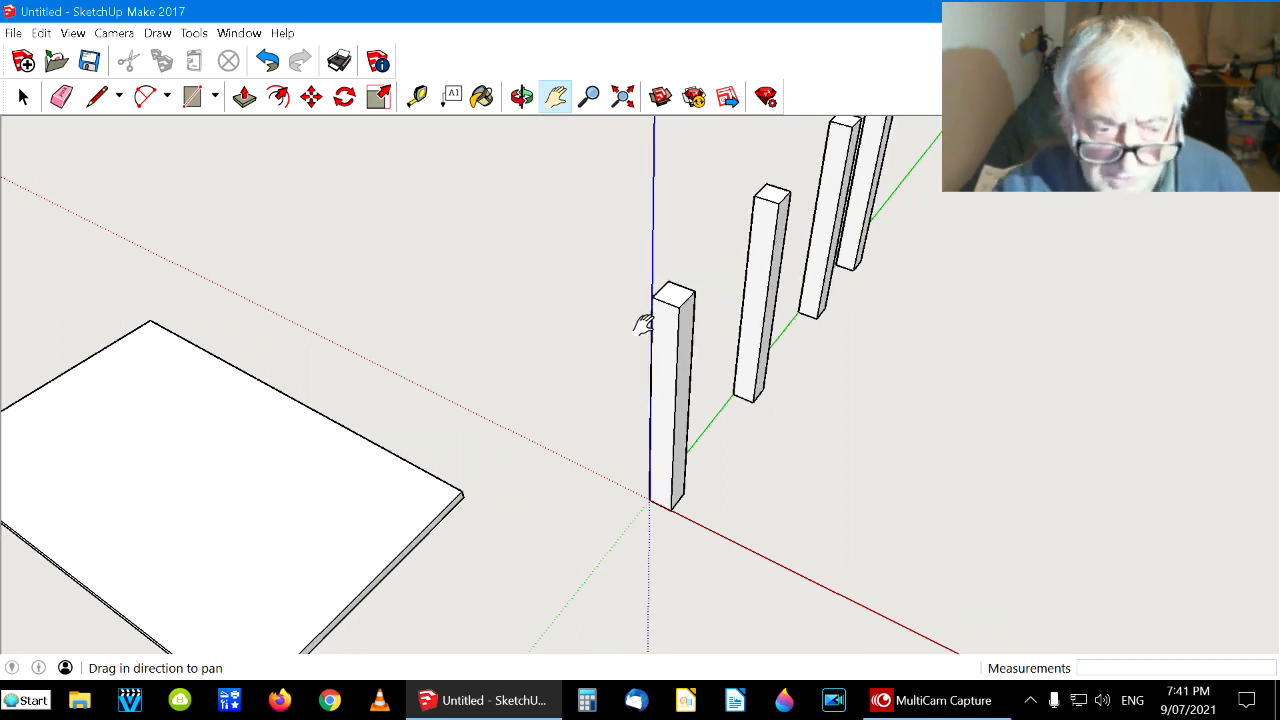
left_click_drag(437, 320, 700, 226)
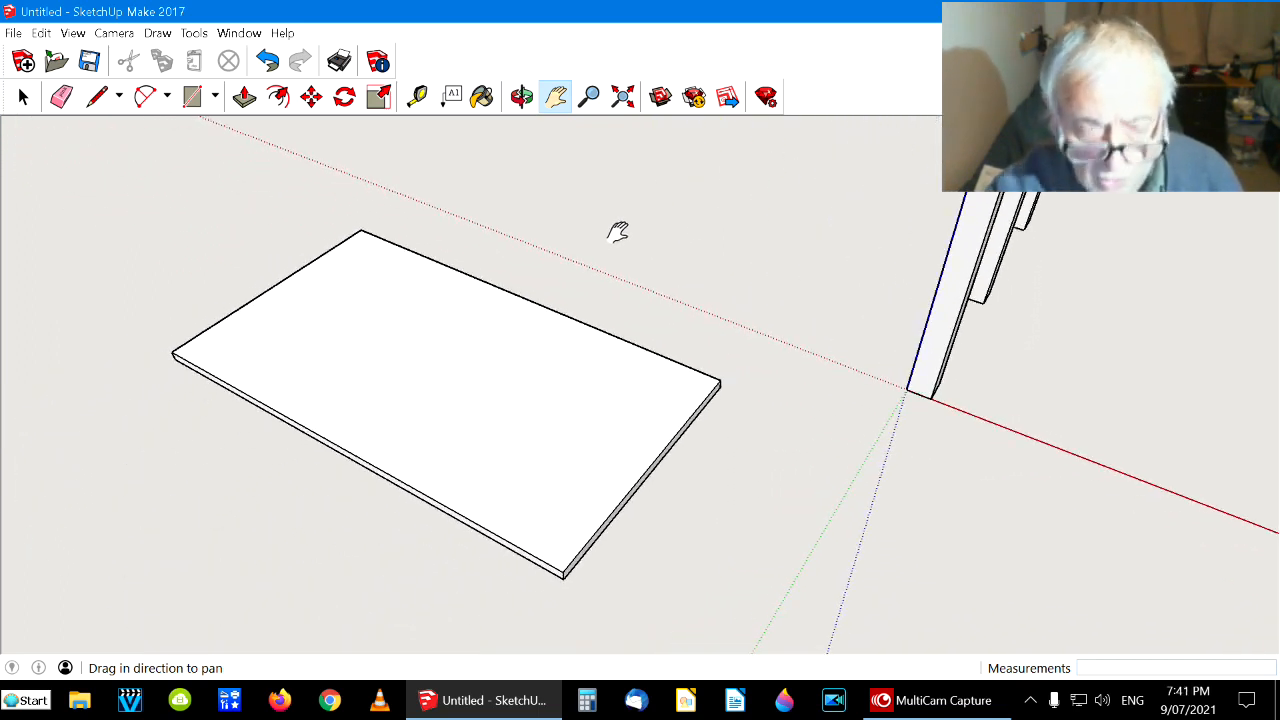
left_click_drag(300, 396, 373, 377)
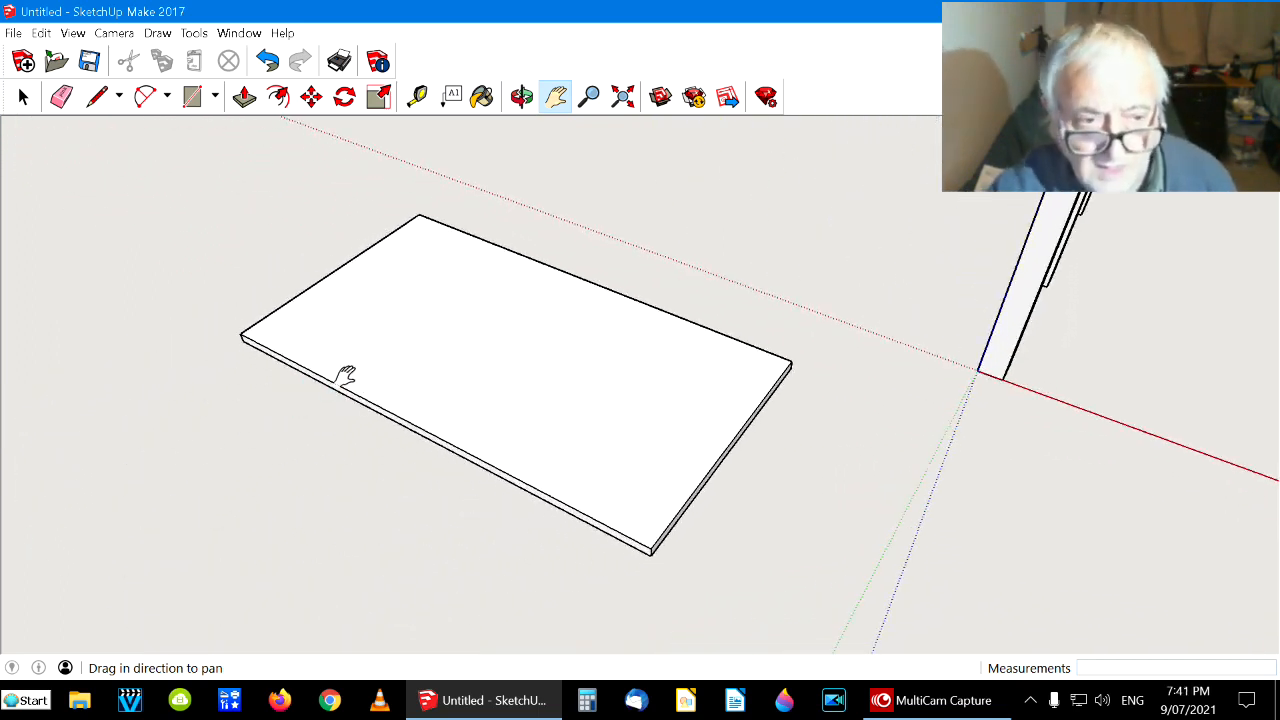
left_click(523, 99)
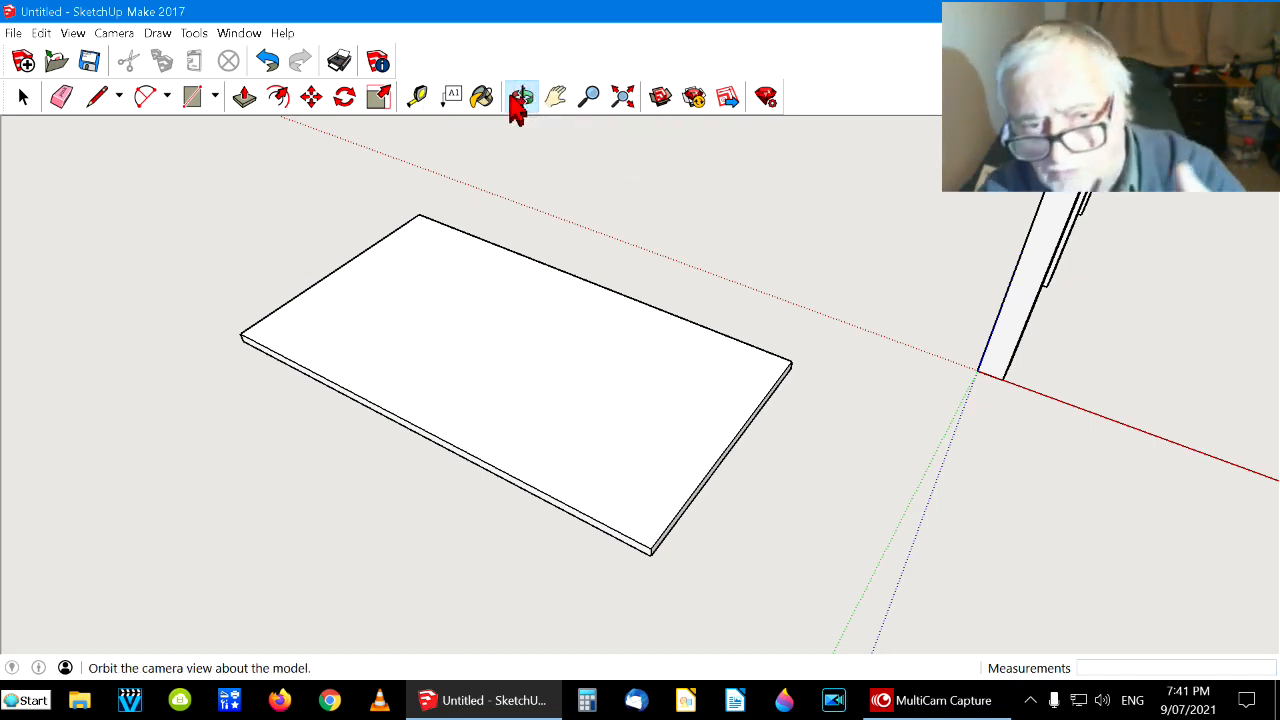
left_click_drag(436, 363, 640, 260)
mouse_move(603, 375)
left_mouse_down()
mouse_move(600, 317)
mouse_move(597, 371)
mouse_move(597, 350)
mouse_move(585, 369)
mouse_move(593, 356)
left_mouse_up()
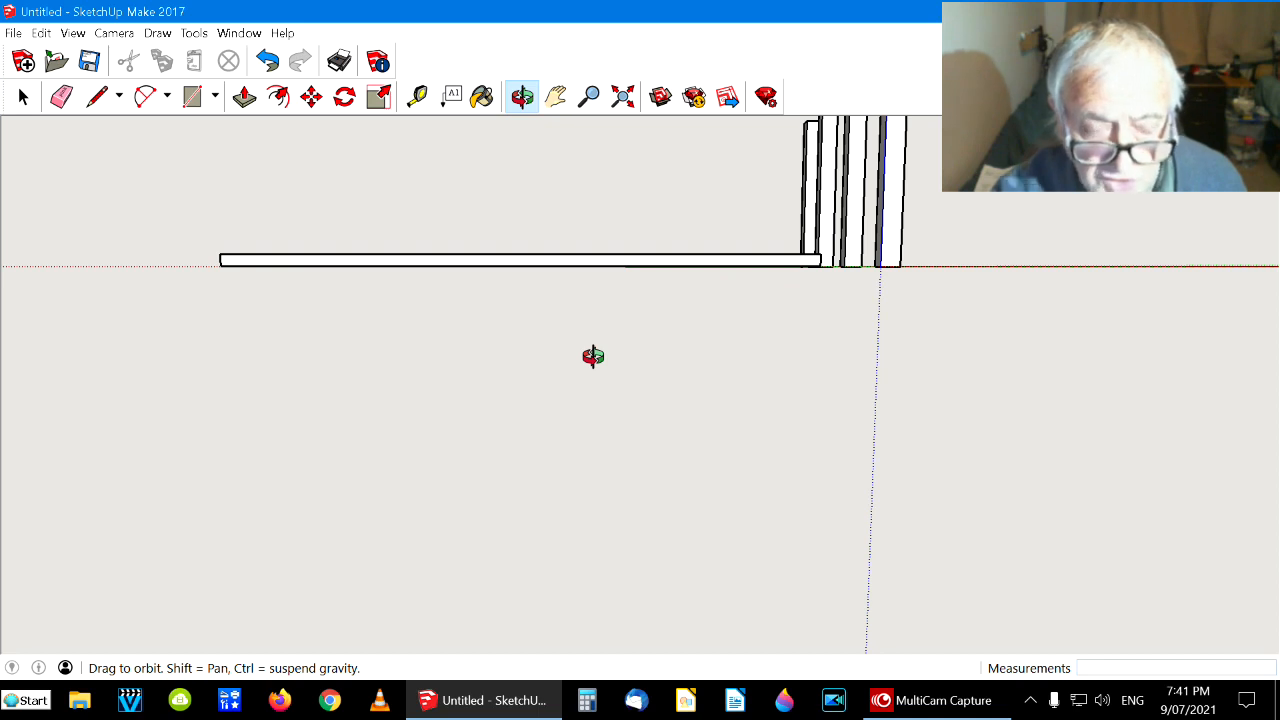
mouse_move(554, 334)
left_mouse_down()
mouse_move(554, 320)
mouse_move(557, 334)
left_mouse_up()
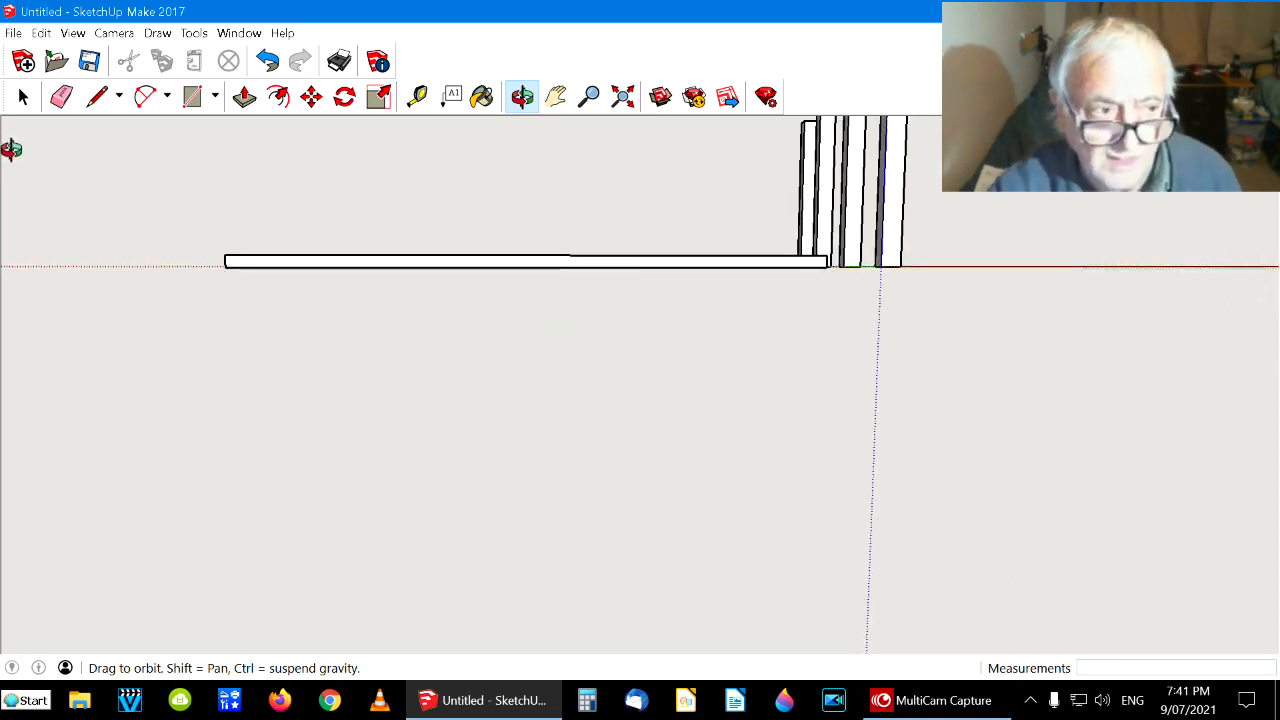
left_click(23, 96)
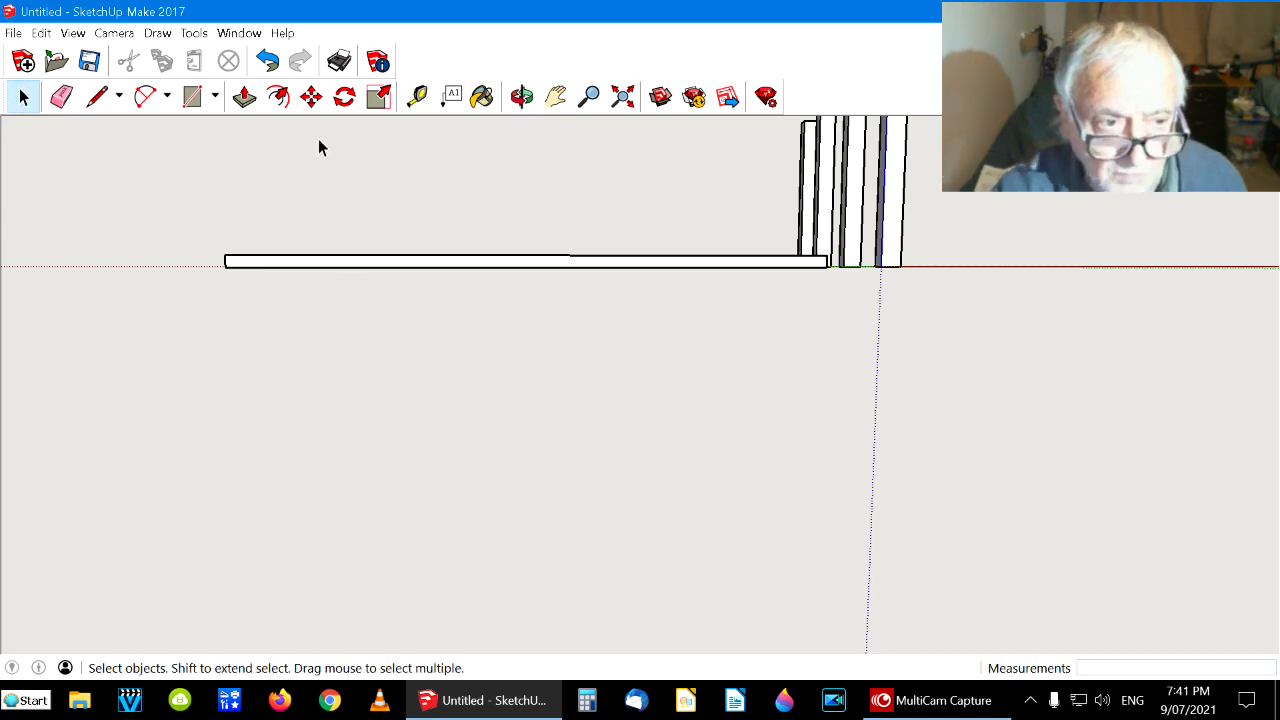
scroll(355, 374, "down", 1)
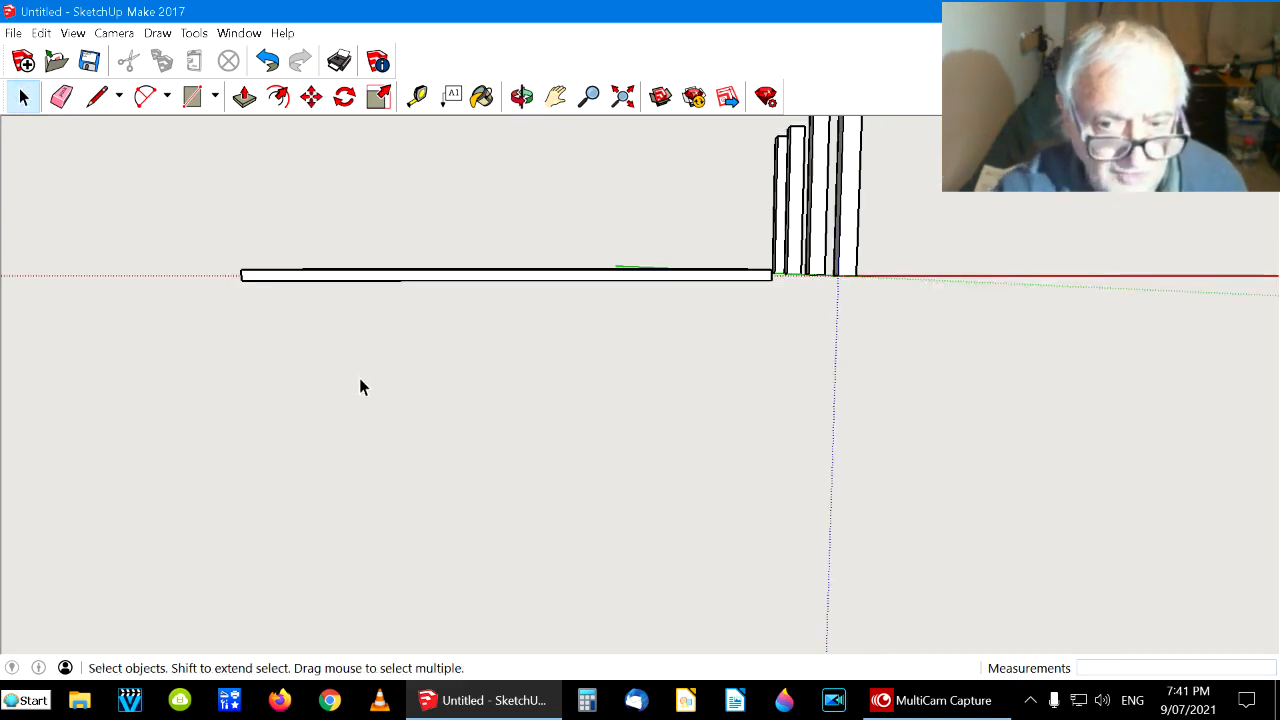
scroll(362, 384, "up", 2)
scroll(362, 392, "up", 1)
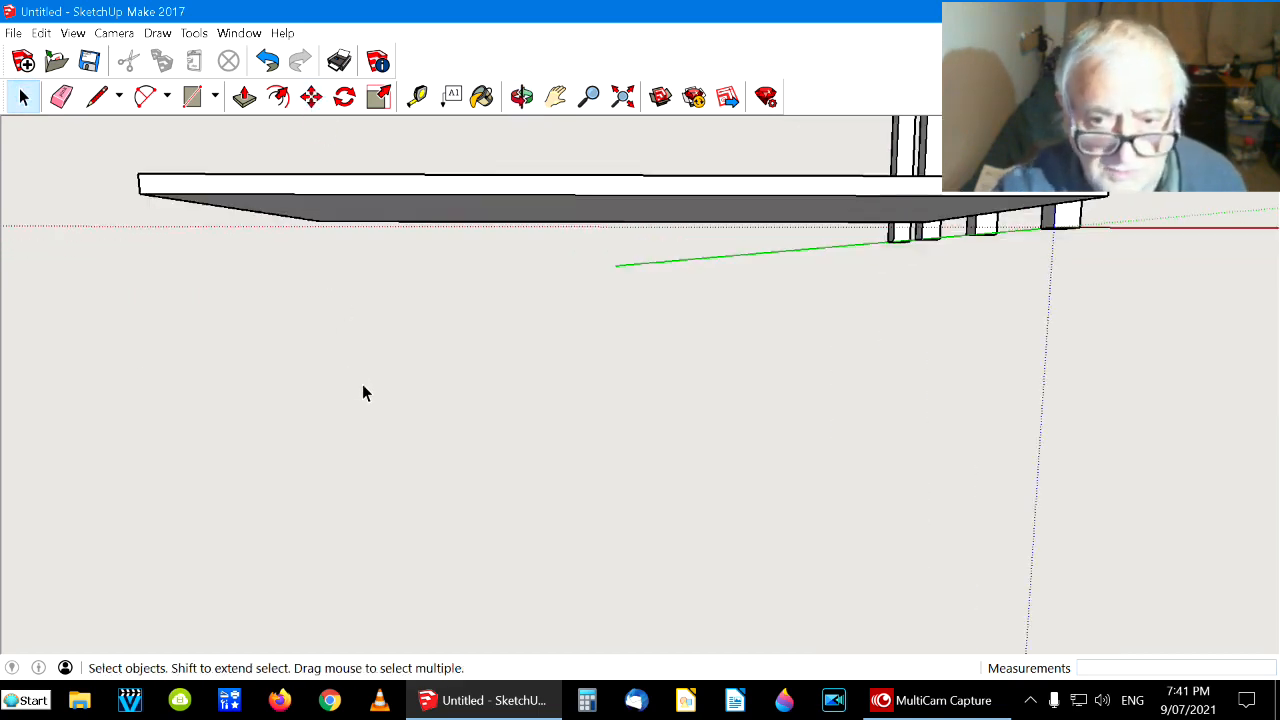
left_click(556, 96)
left_click_drag(501, 305, 500, 358)
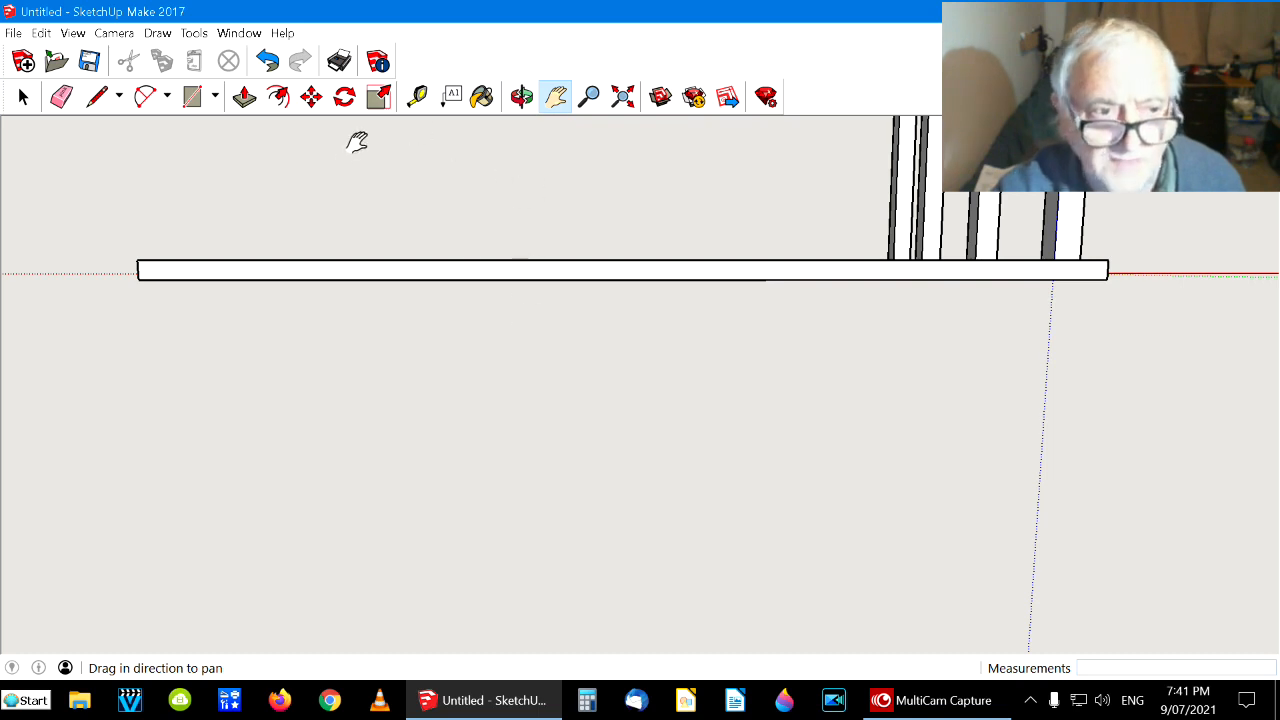
scroll(310, 115, "up", 1)
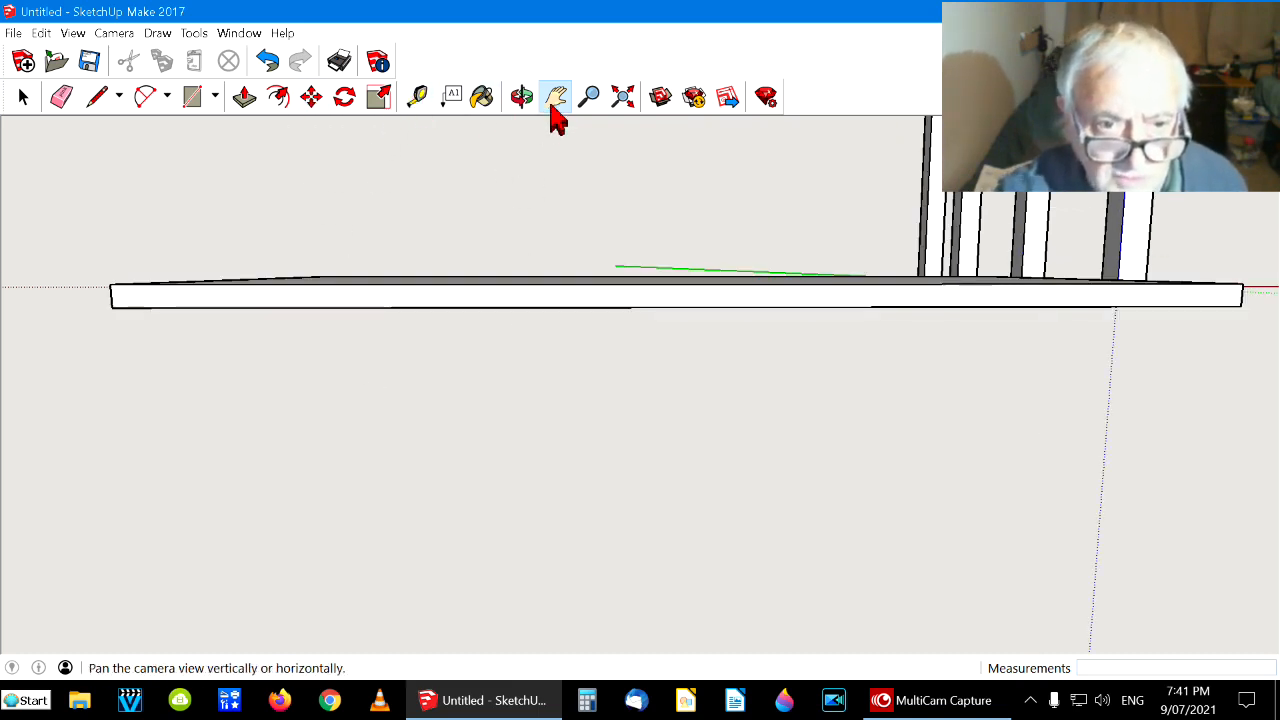
left_click(518, 97)
left_click_drag(508, 223, 506, 216)
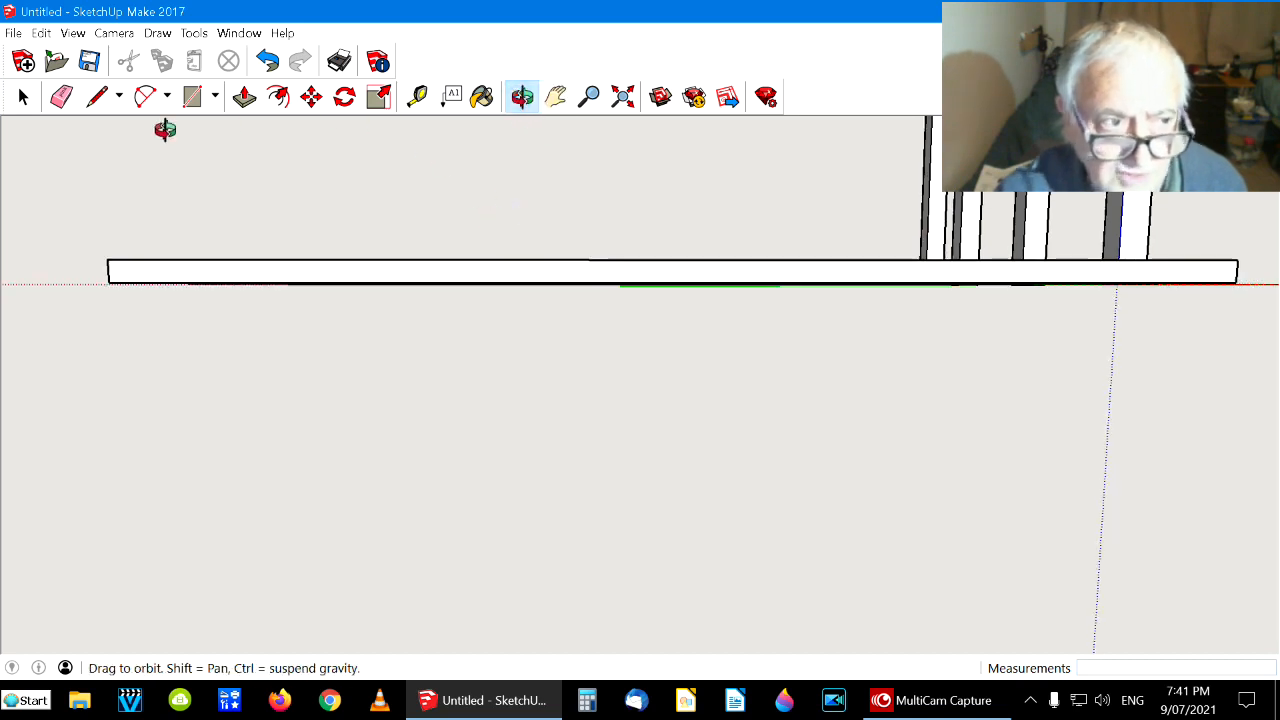
left_click(26, 100)
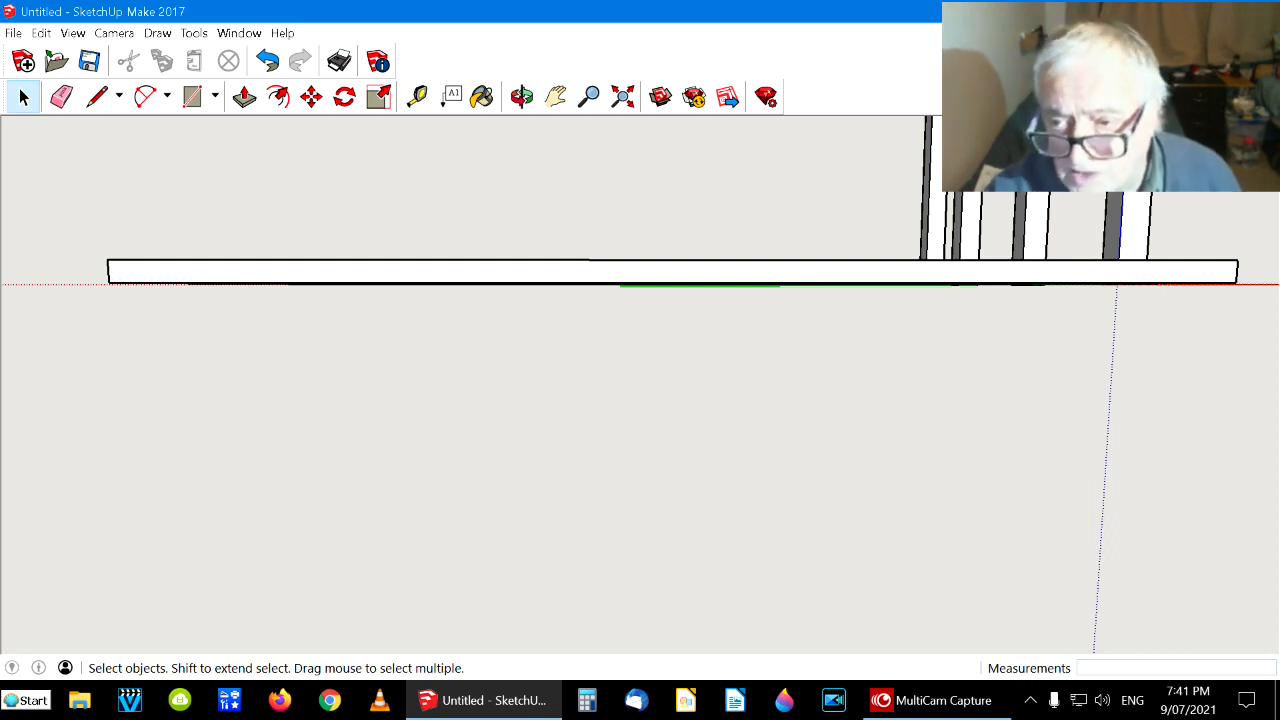
Move the leg at the origin beneath the table top and snap its upper outer corner to the top's underside corner farthest along the red axis
left_click(311, 100)
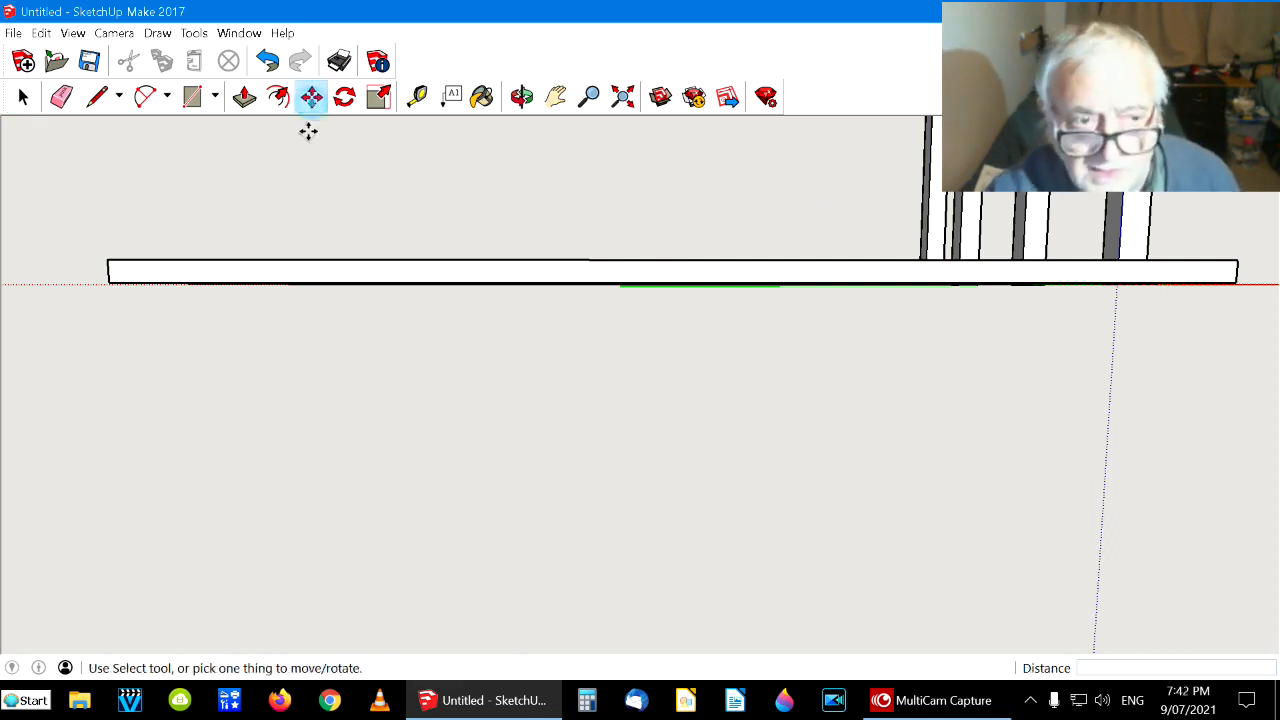
left_click(1133, 254)
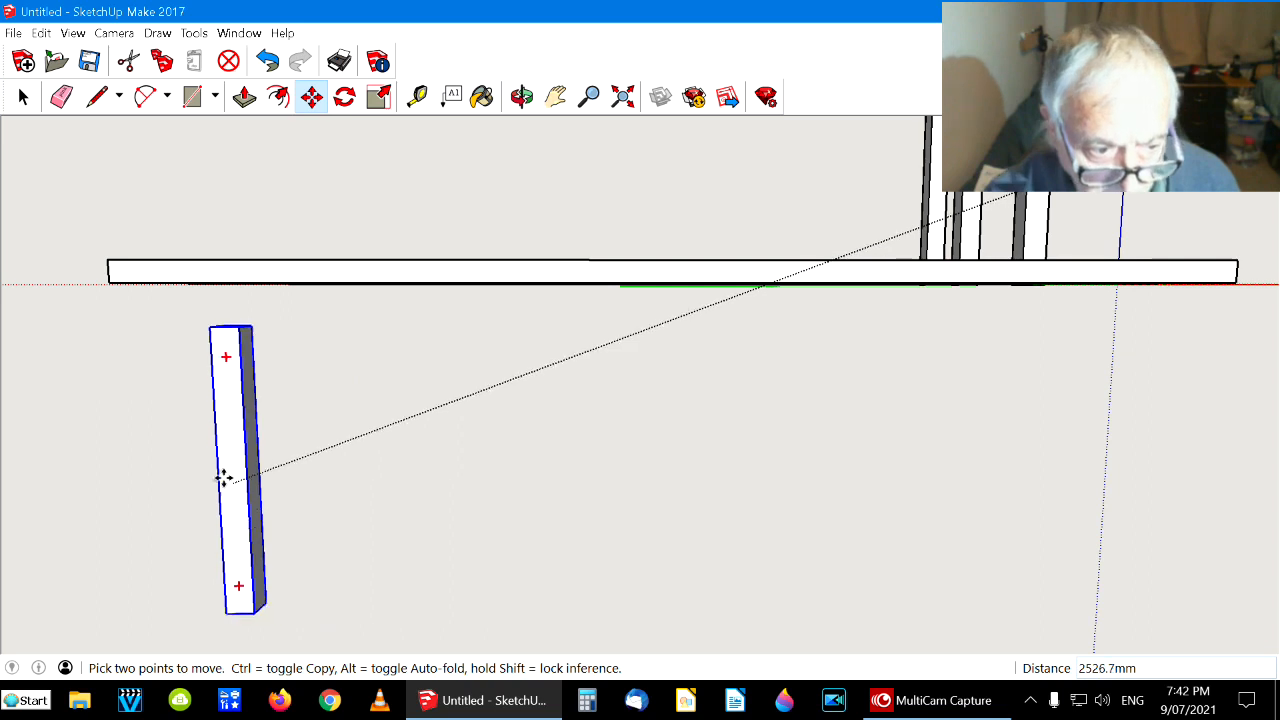
left_click(214, 469)
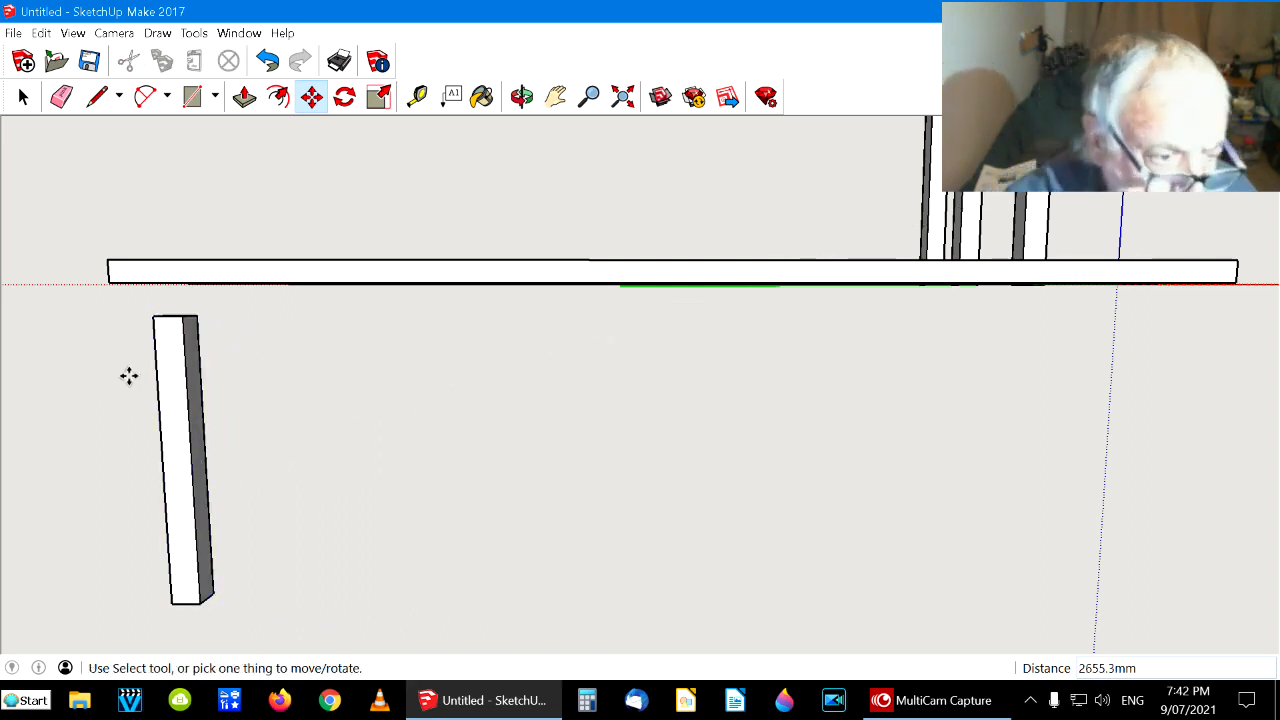
left_click(152, 318)
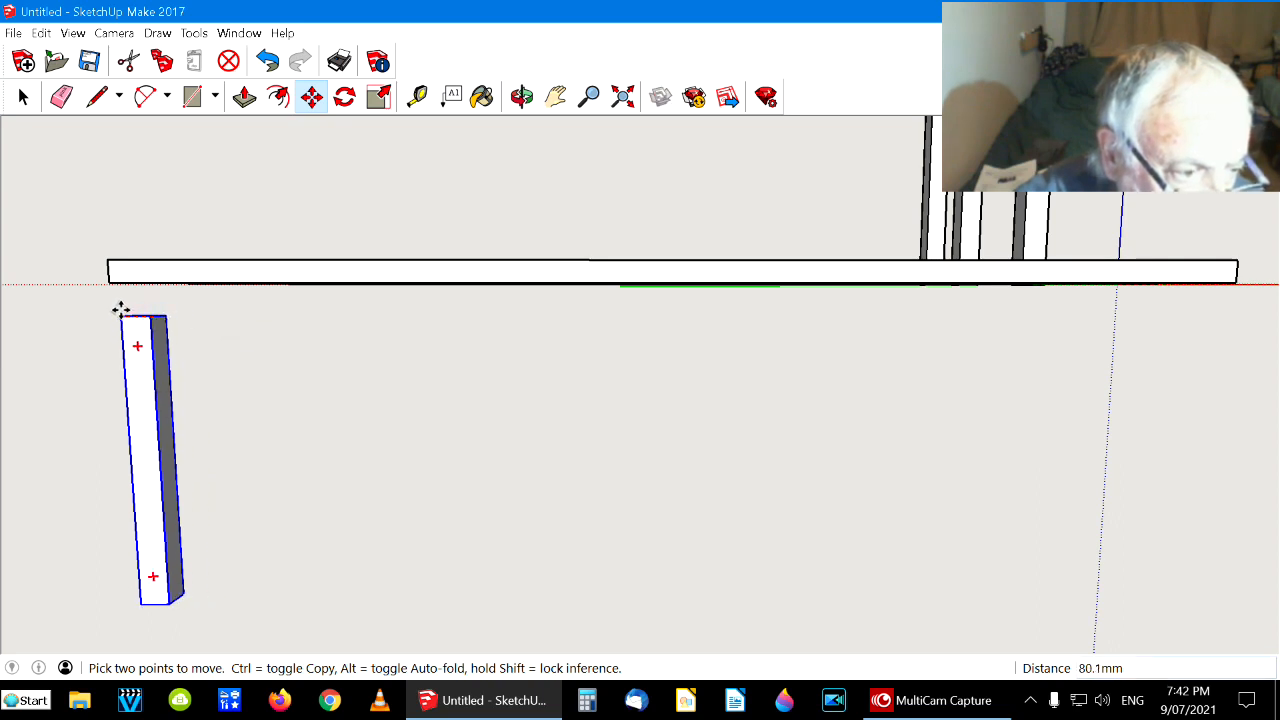
left_click(110, 282)
key("space")
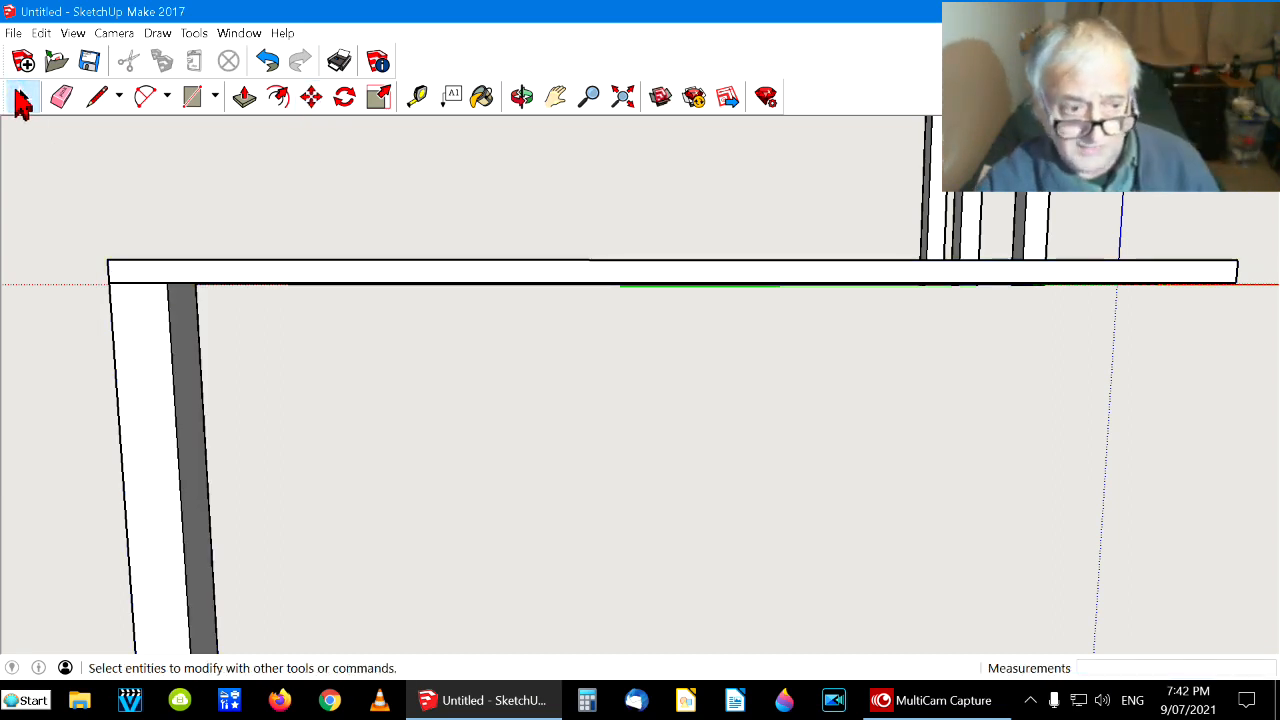
Move the next leg along the green axis to the same long side, snapping its upper outer corner to the underside corner at the table top's other end
left_click(311, 100)
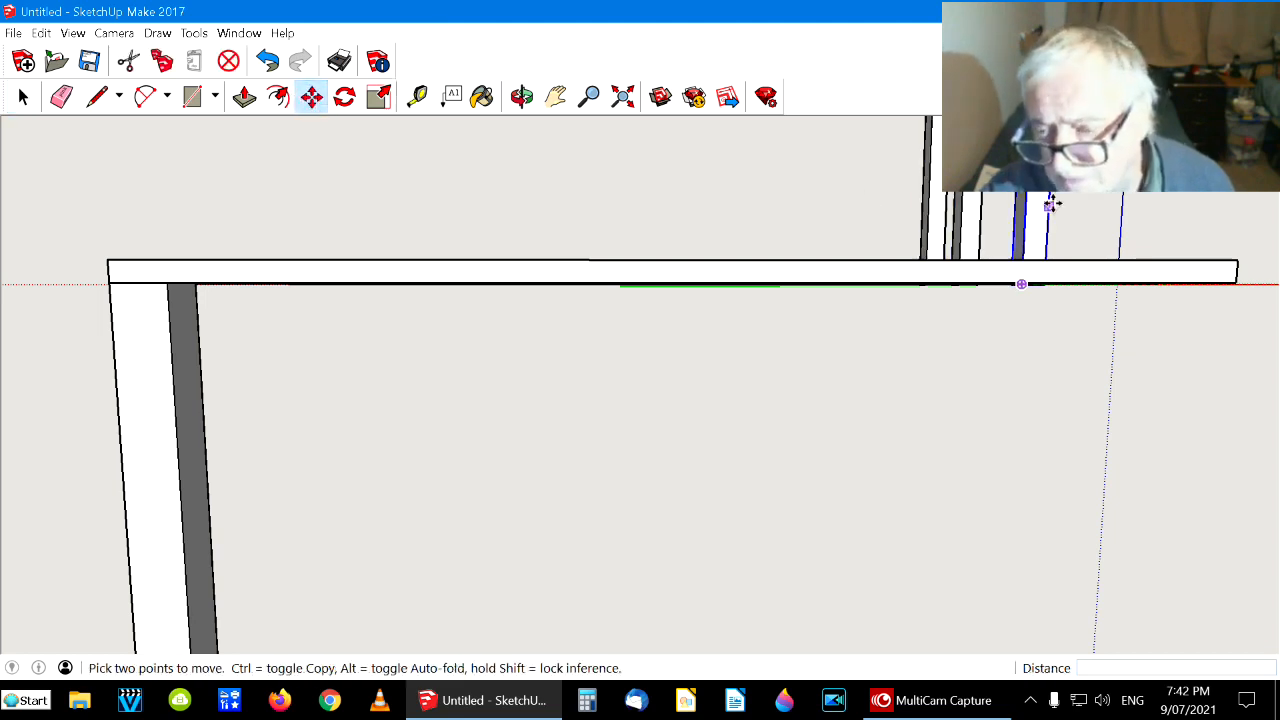
left_click_drag(1038, 168, 1044, 424)
left_click_drag(1063, 308, 1234, 283)
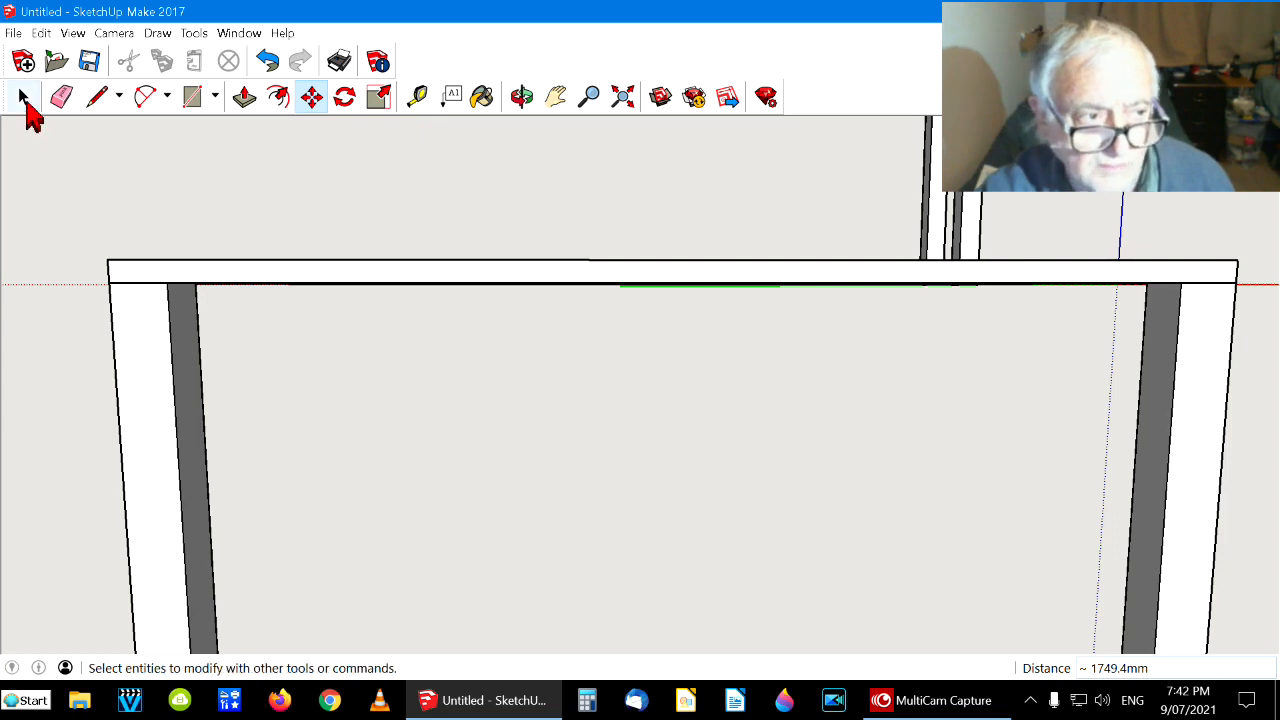
left_click(24, 98)
View the table from its opposite long side, framing the two attached legs with the two loose ones
scroll(405, 289, "down", 2)
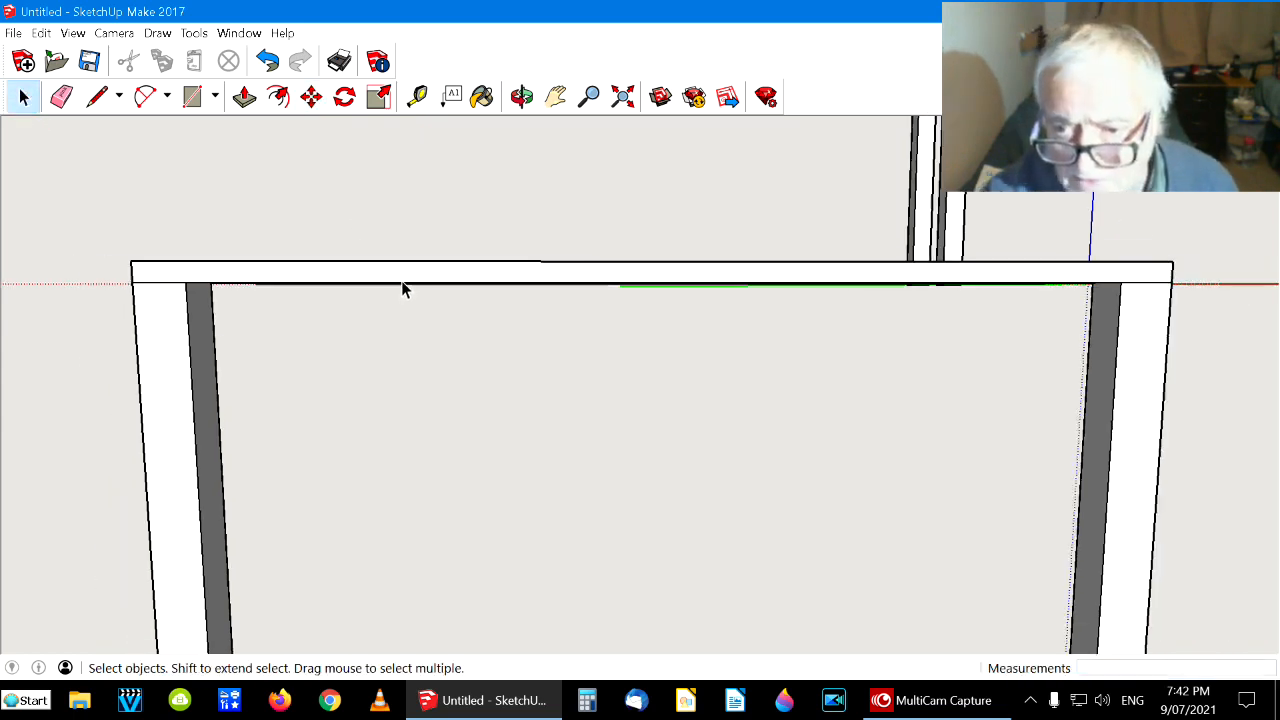
scroll(404, 290, "down", 1)
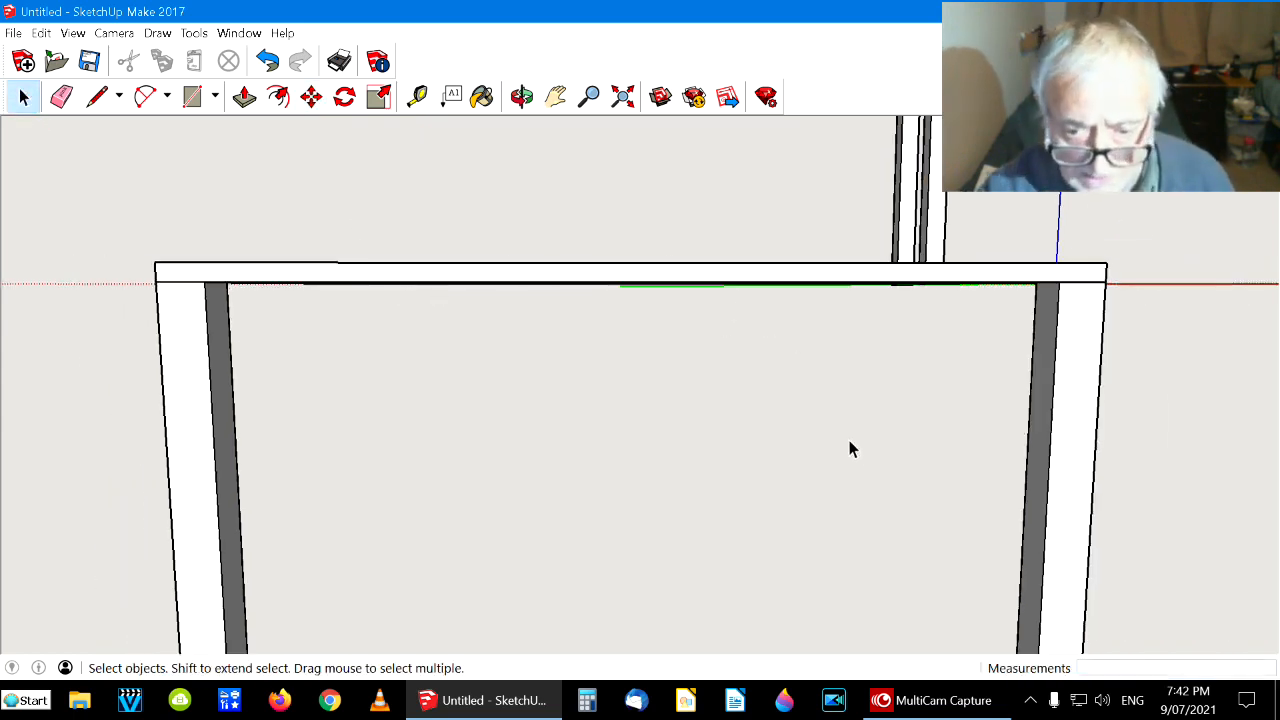
left_click(521, 97)
left_click_drag(1055, 424, 644, 417)
left_click_drag(880, 451, 509, 426)
left_click_drag(733, 410, 666, 395)
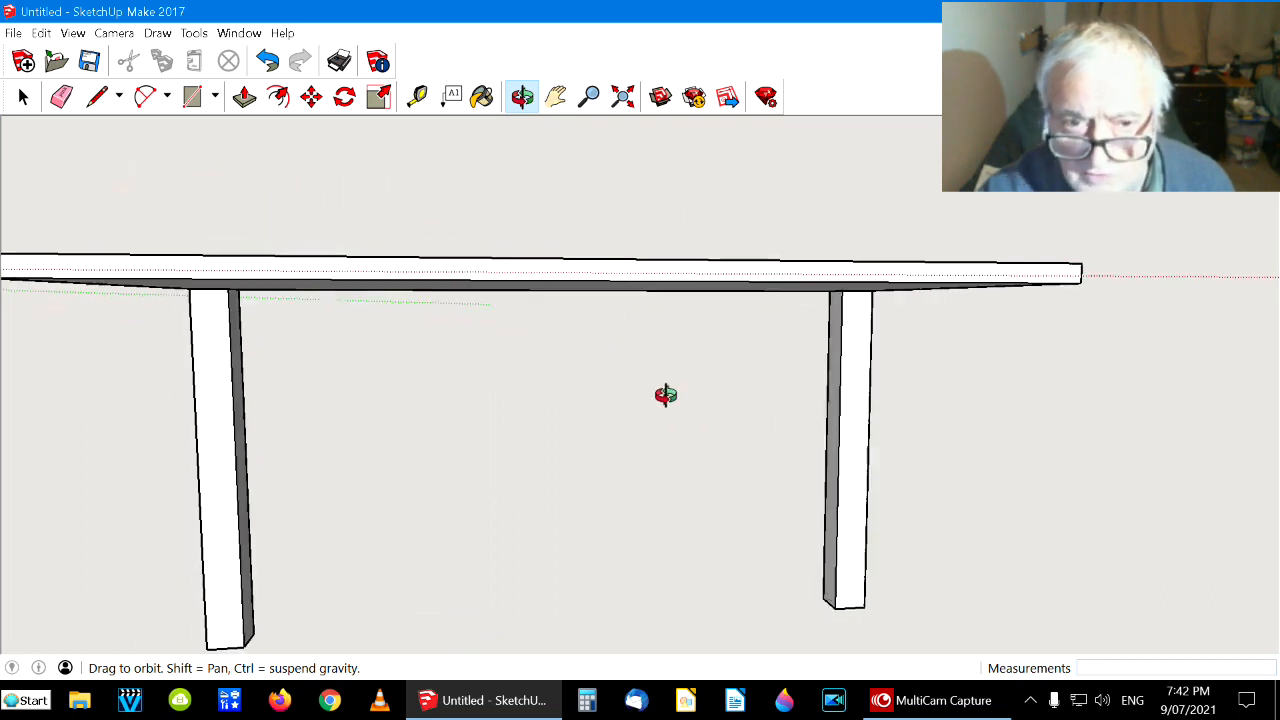
left_click(622, 97)
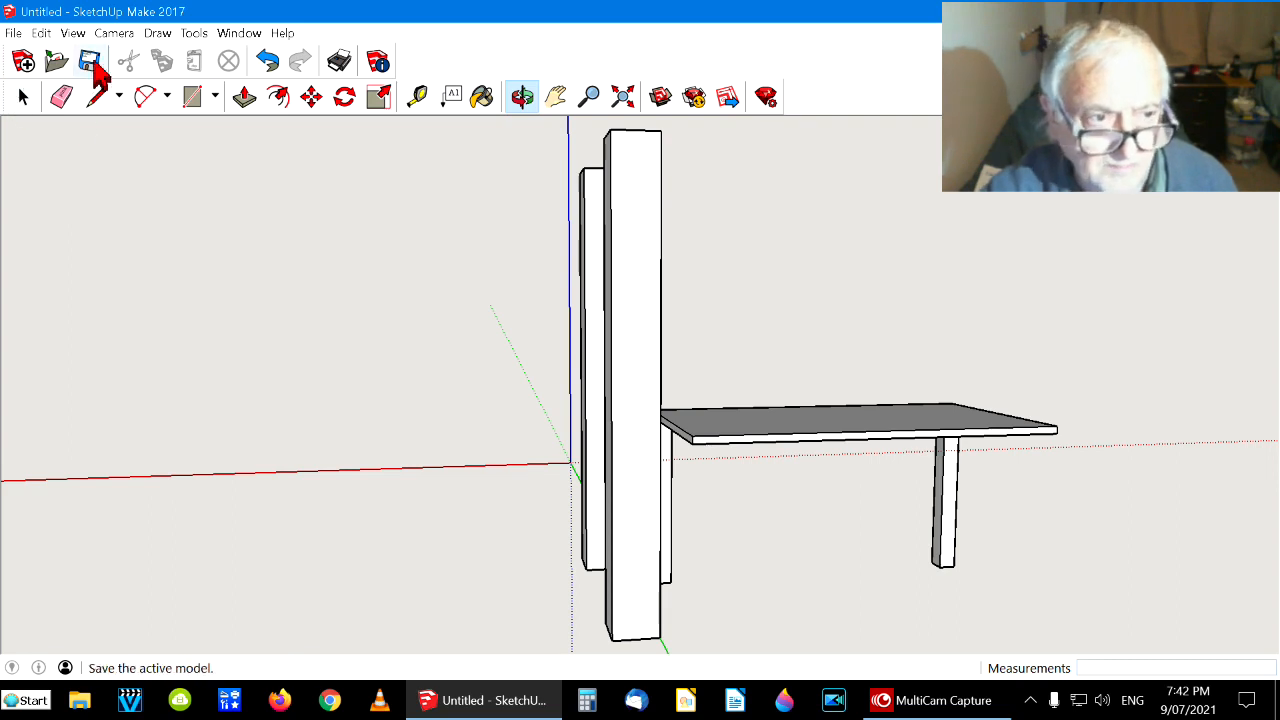
left_click(556, 97)
left_click_drag(763, 323, 578, 279)
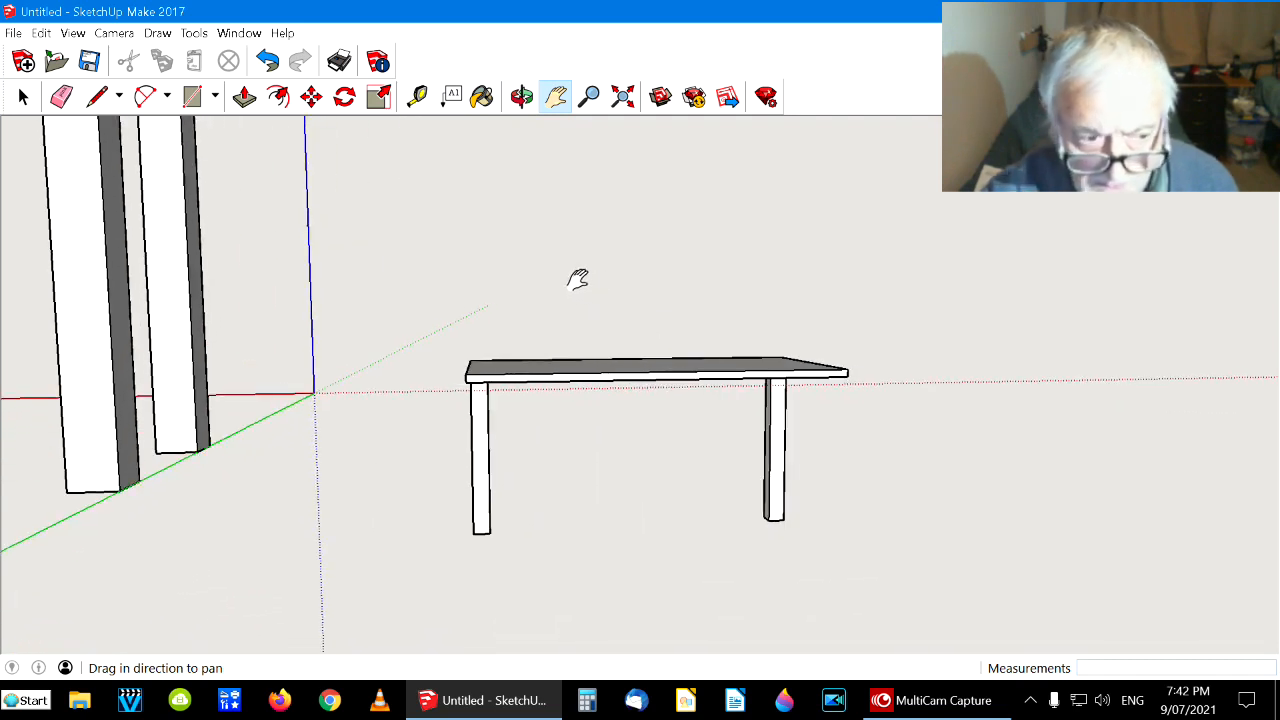
left_click_drag(546, 394, 542, 354)
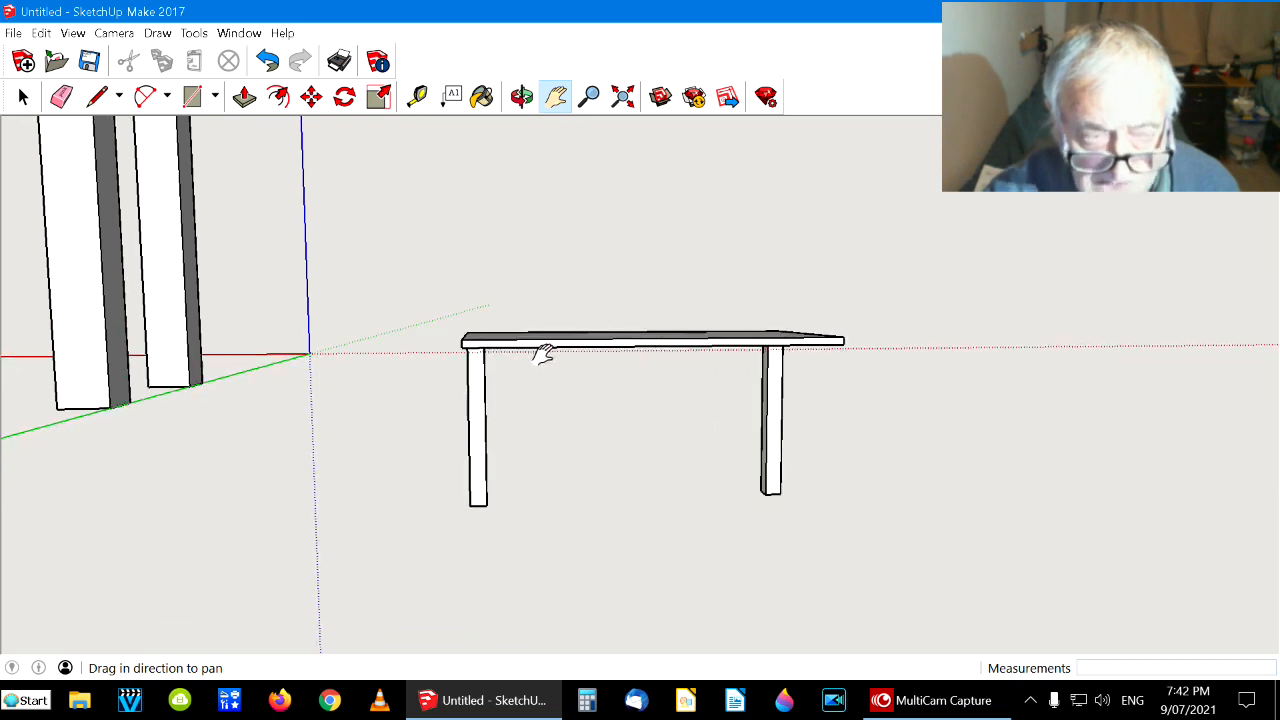
Move the loose leg farthest along the green axis about 595 mm toward the table, beside its unsupported long side
left_click(311, 96)
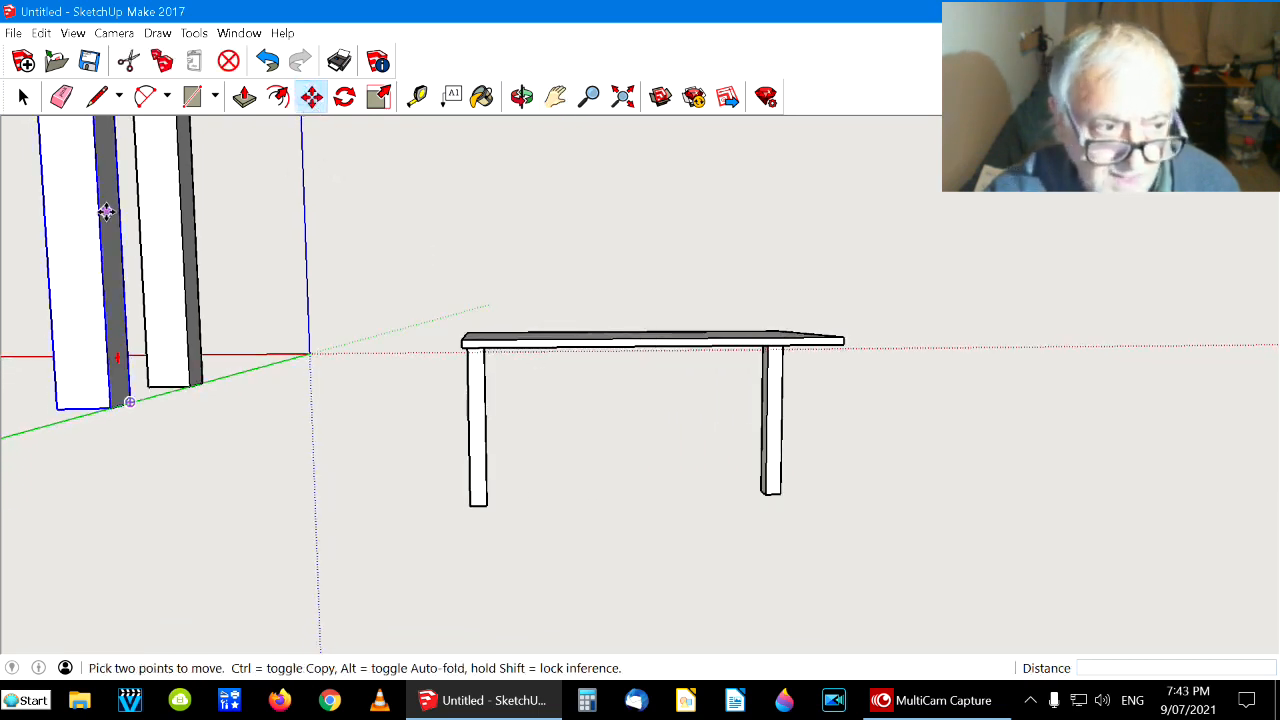
left_click(78, 237)
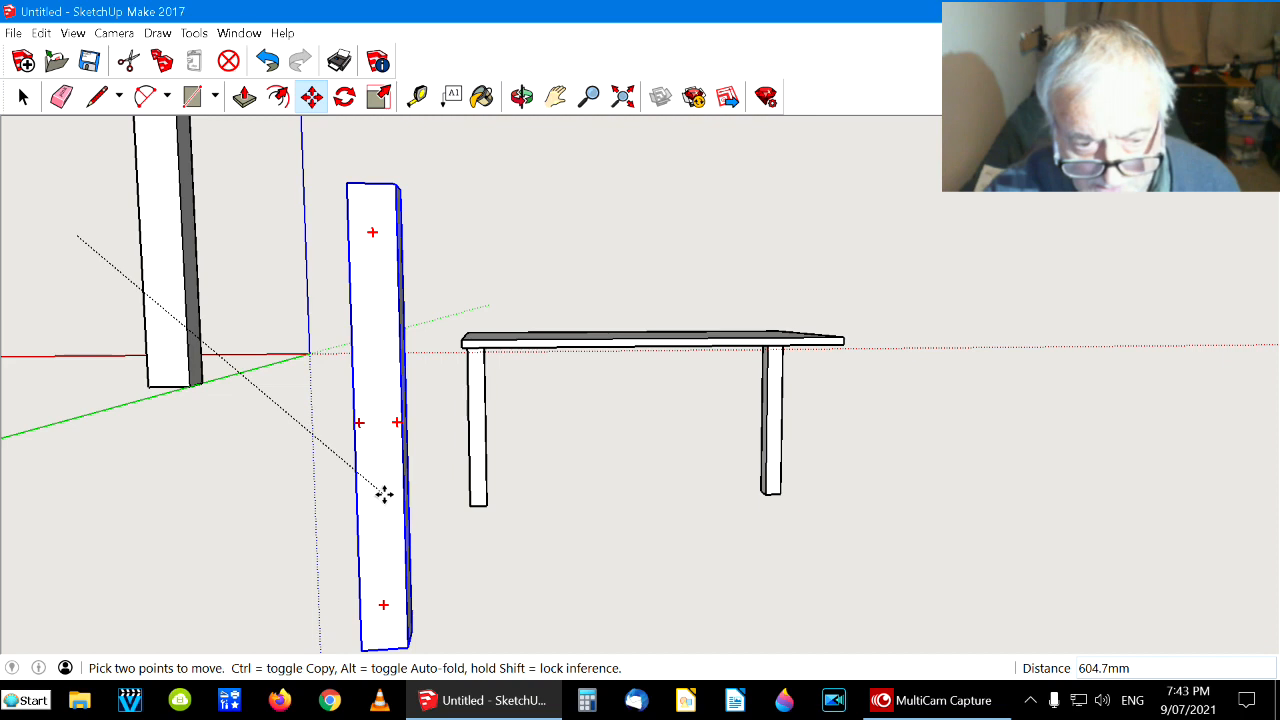
left_click(397, 491)
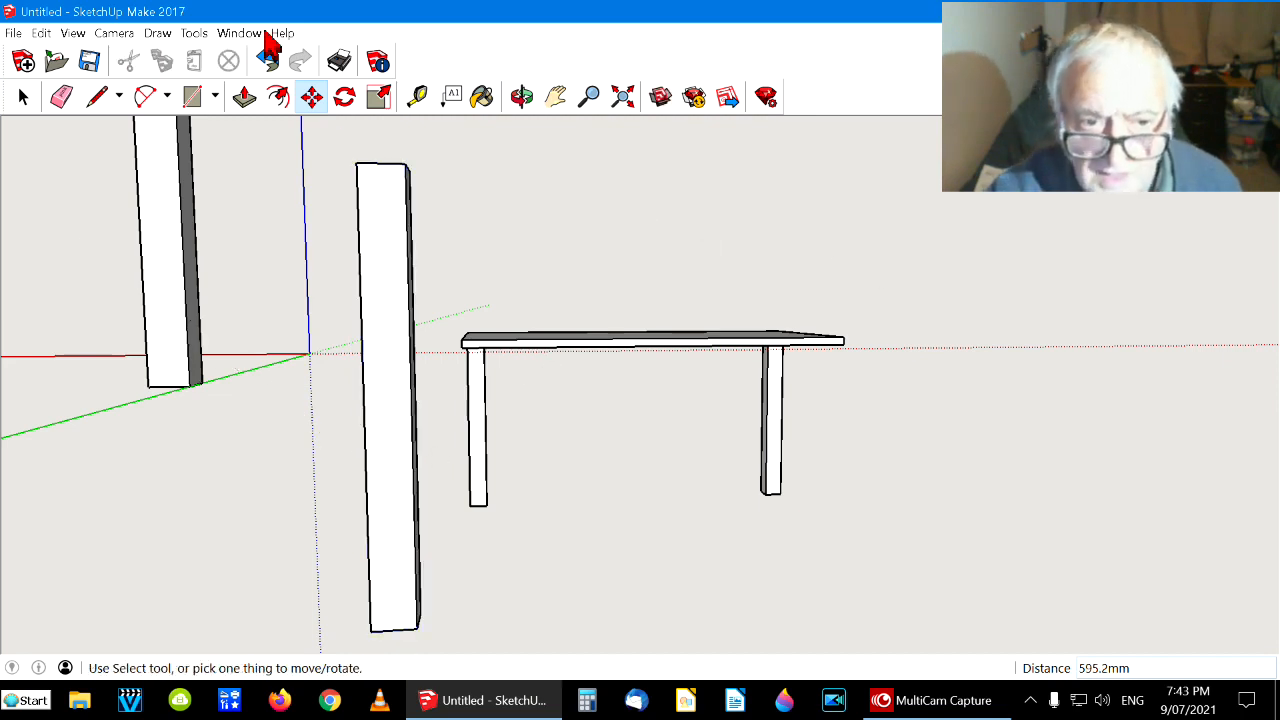
Lower the loose leg nearest the table about 395 mm, bringing its upper end just below the level of the table top
left_click(522, 96)
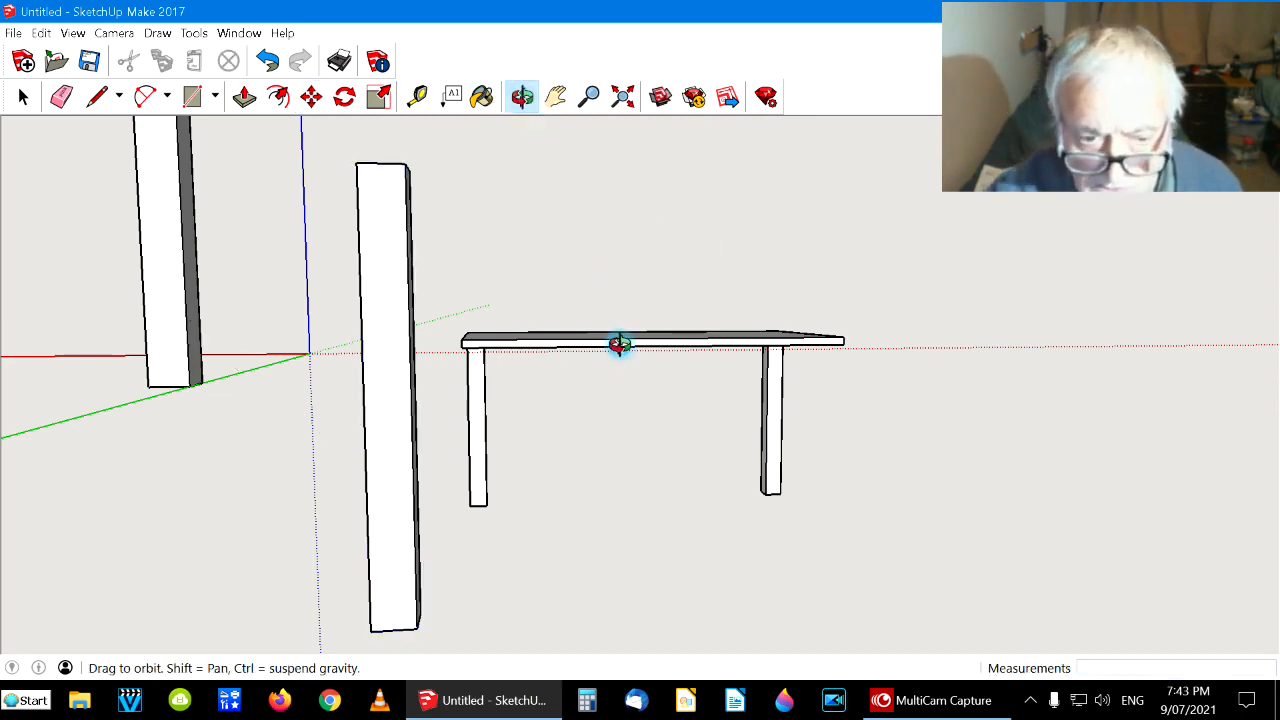
left_click_drag(619, 344, 615, 329)
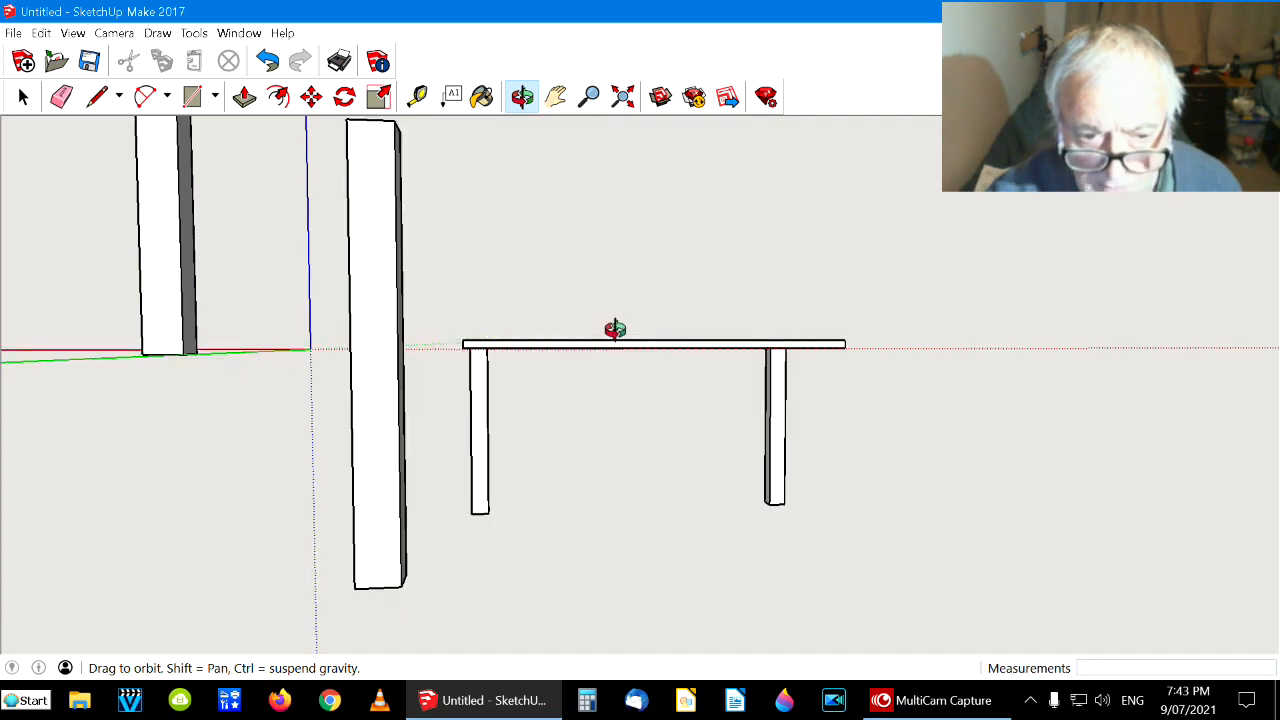
left_click_drag(603, 263, 596, 258)
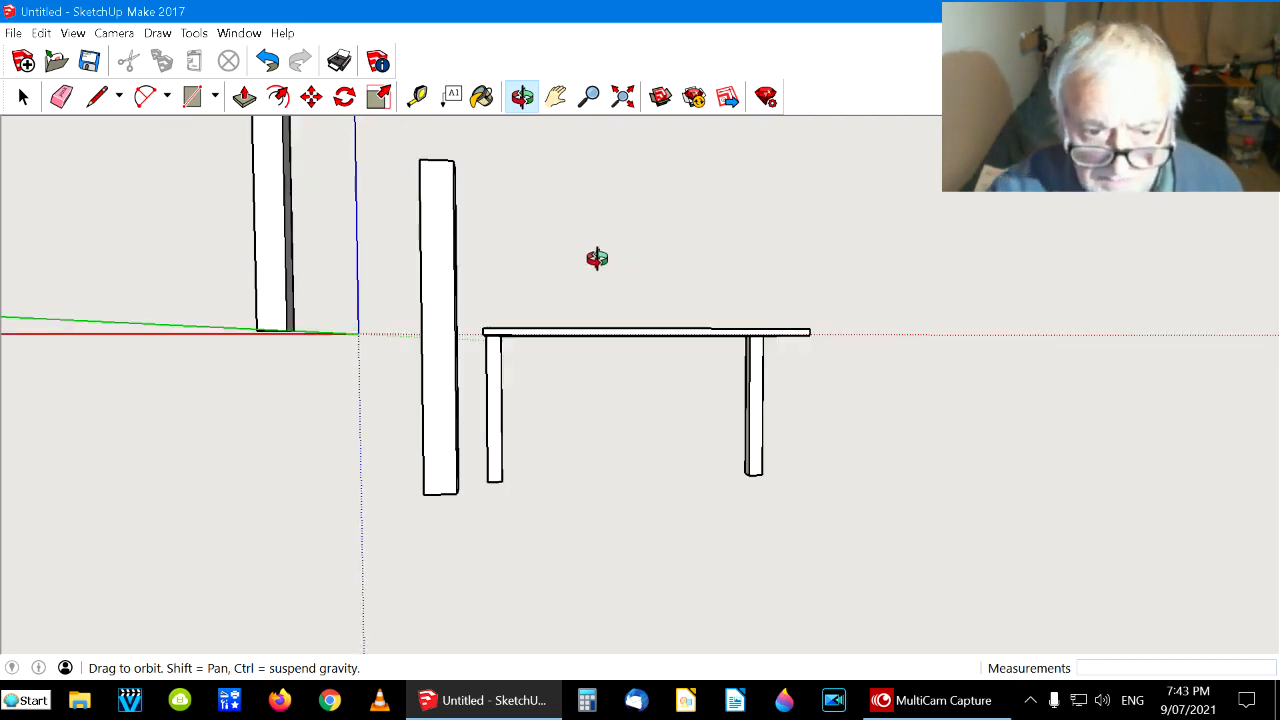
scroll(595, 263, "up", 2)
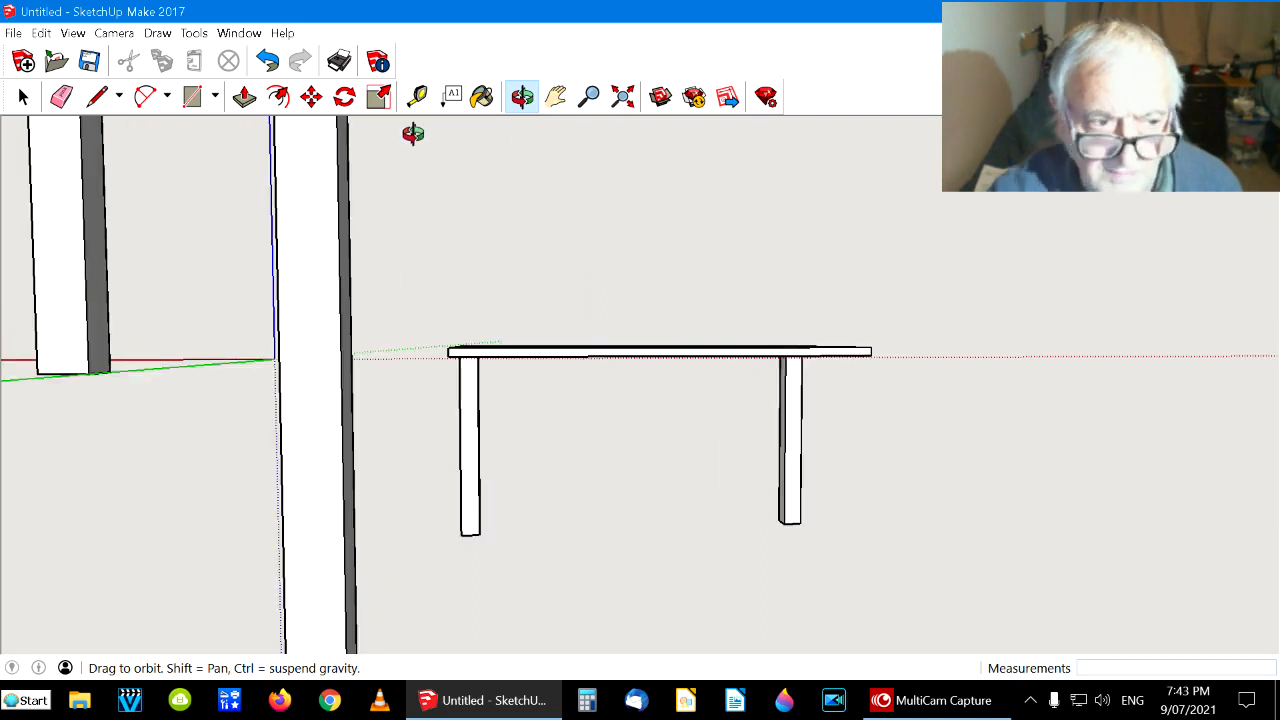
left_click(311, 97)
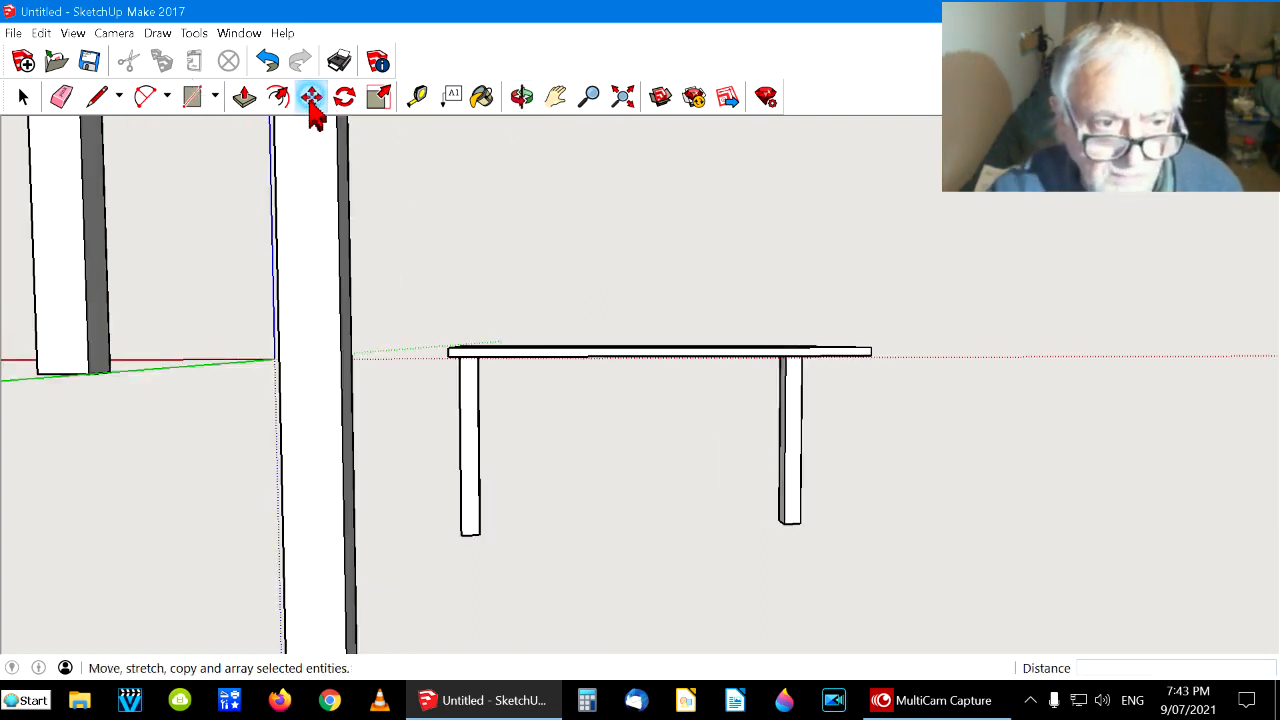
left_click(283, 171)
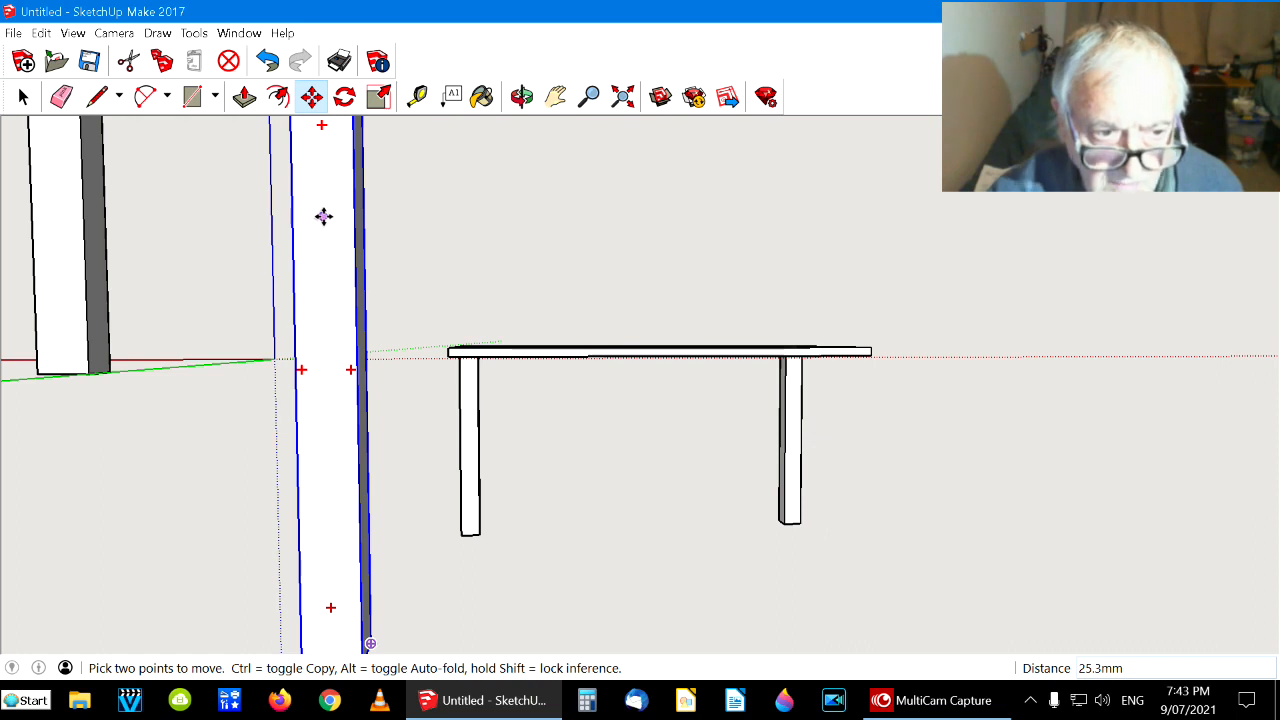
left_click(344, 524)
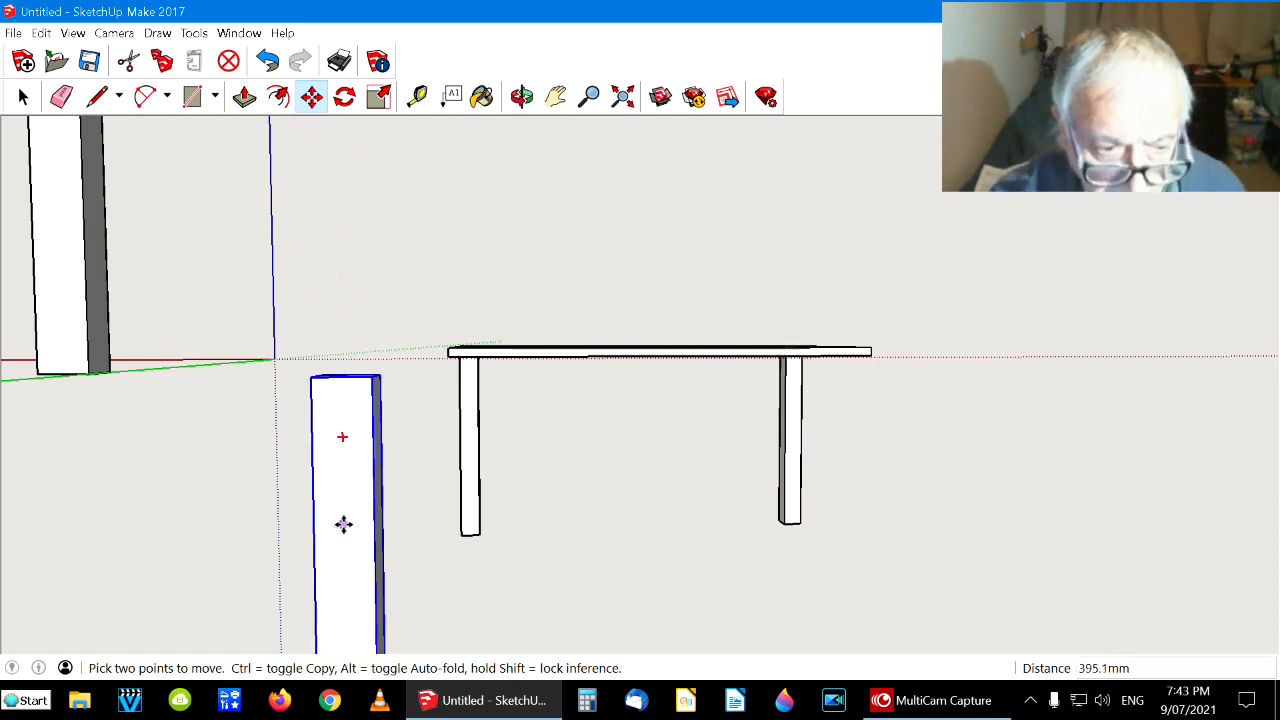
key("Escape")
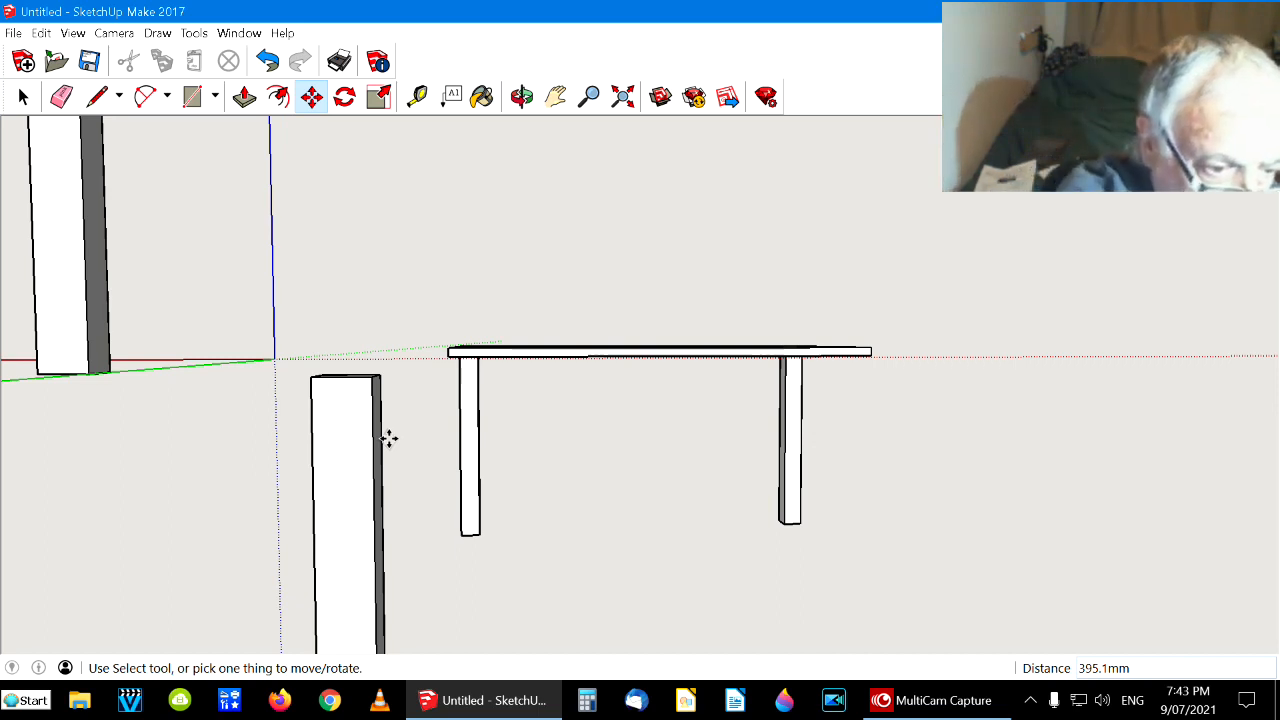
Move the lowered leg by its upper outer corner and snap it to the nearest unsupported underside corner of the table top
left_click(311, 374)
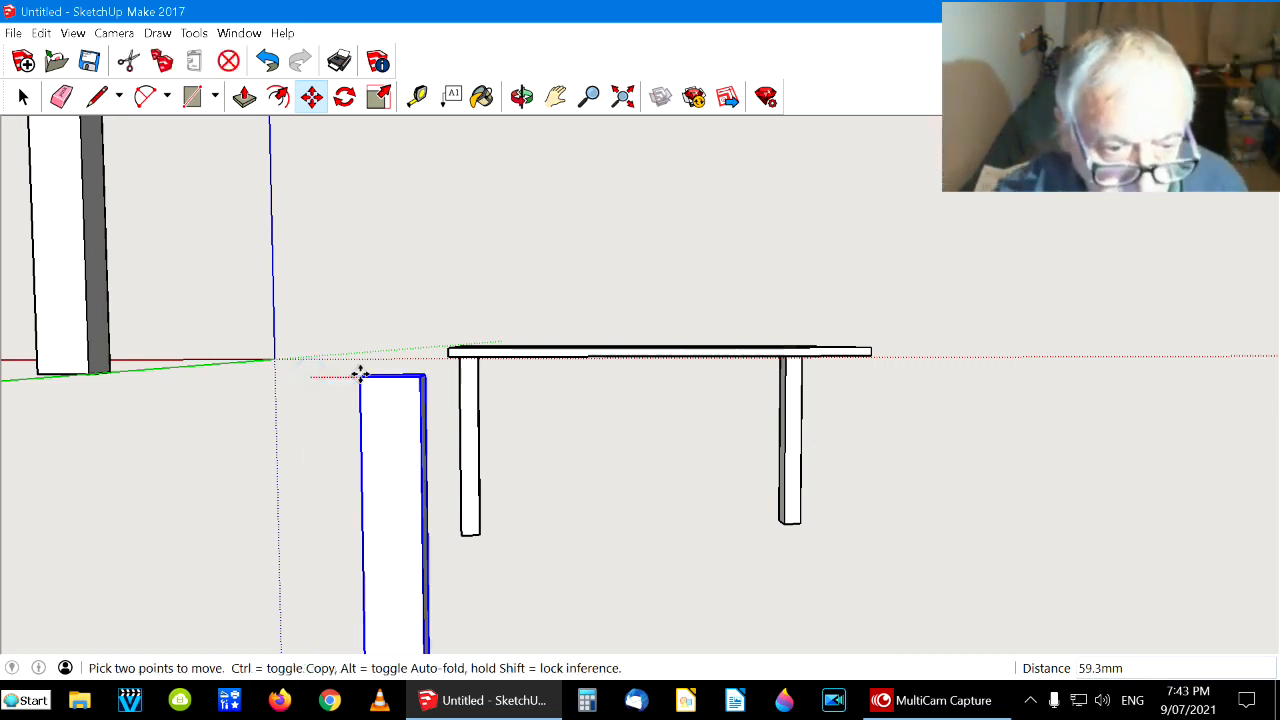
left_click(445, 355)
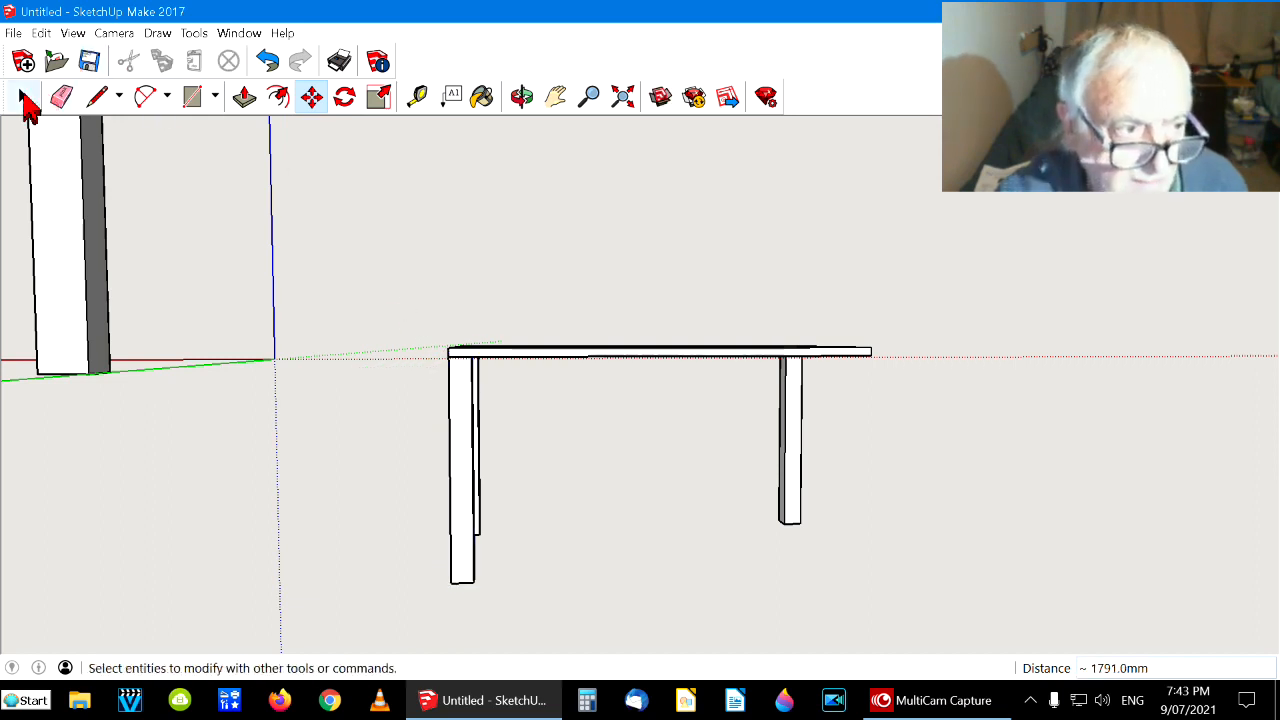
left_click(25, 99)
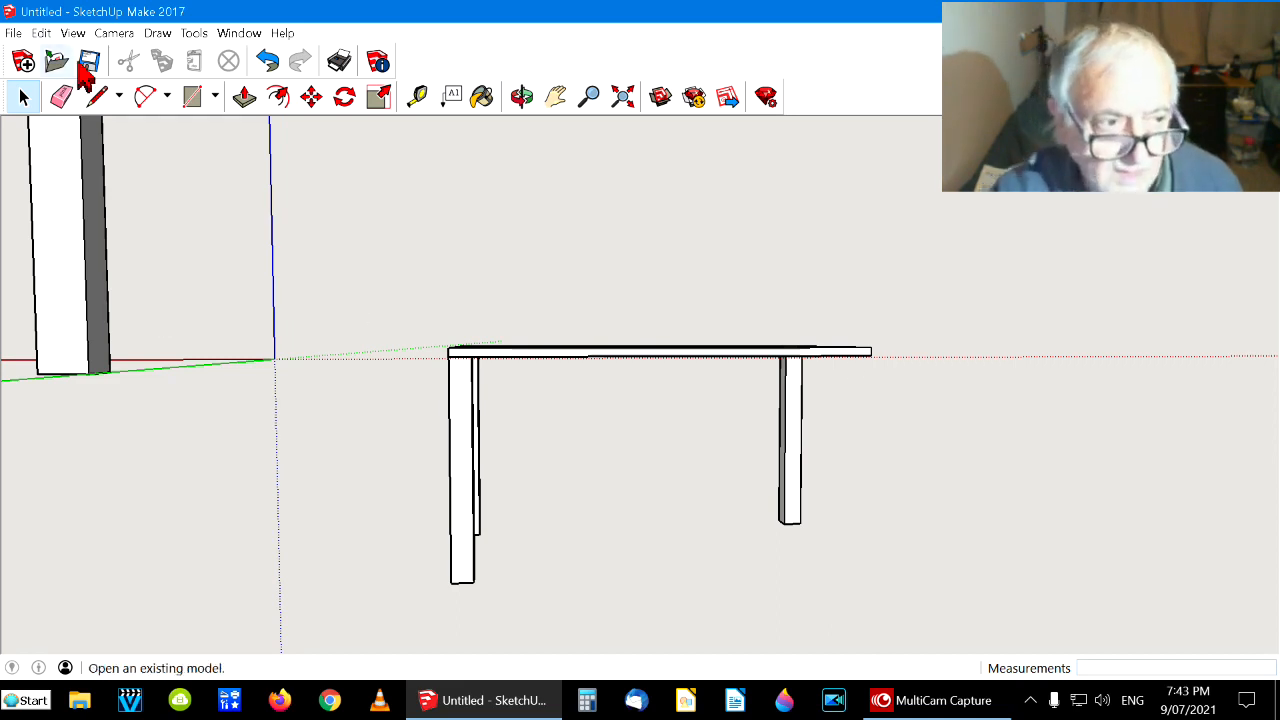
Move the last loose leg about 1369 mm to the table's unsupported side and shift it a further 64 mm or so
left_click(311, 96)
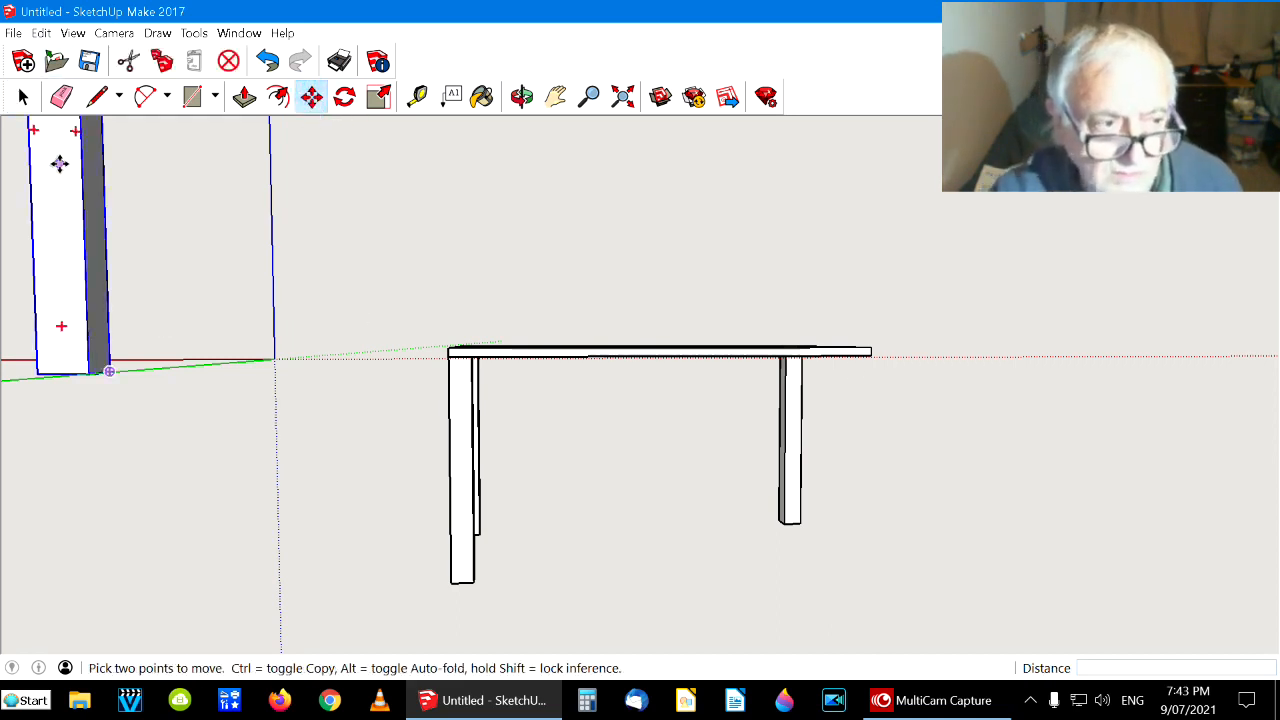
left_click(59, 163)
left_click(707, 609)
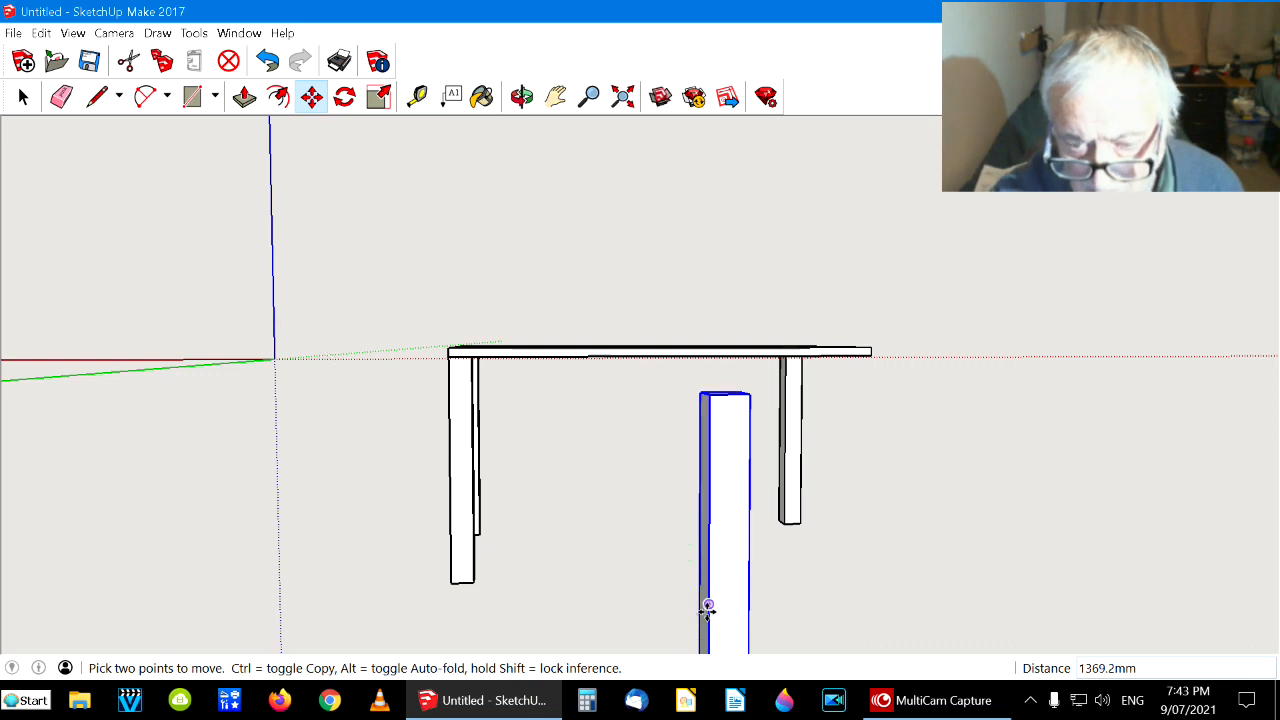
left_click(748, 392)
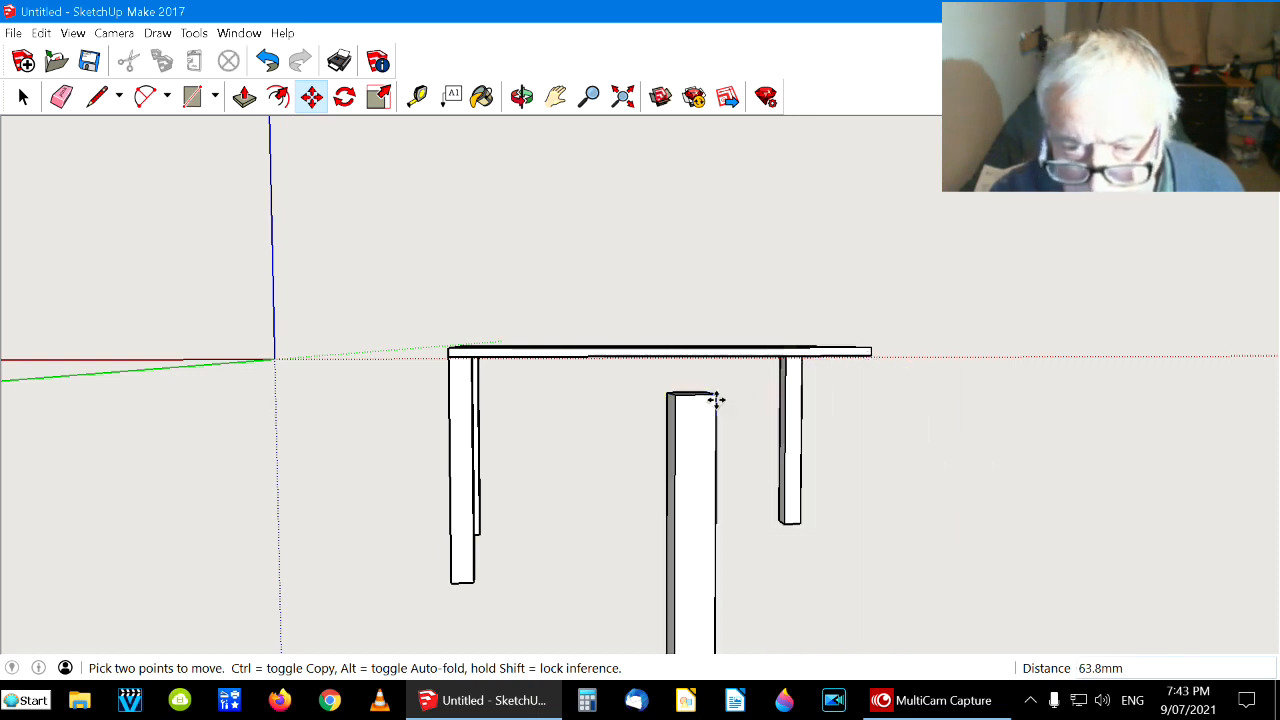
left_click(715, 400)
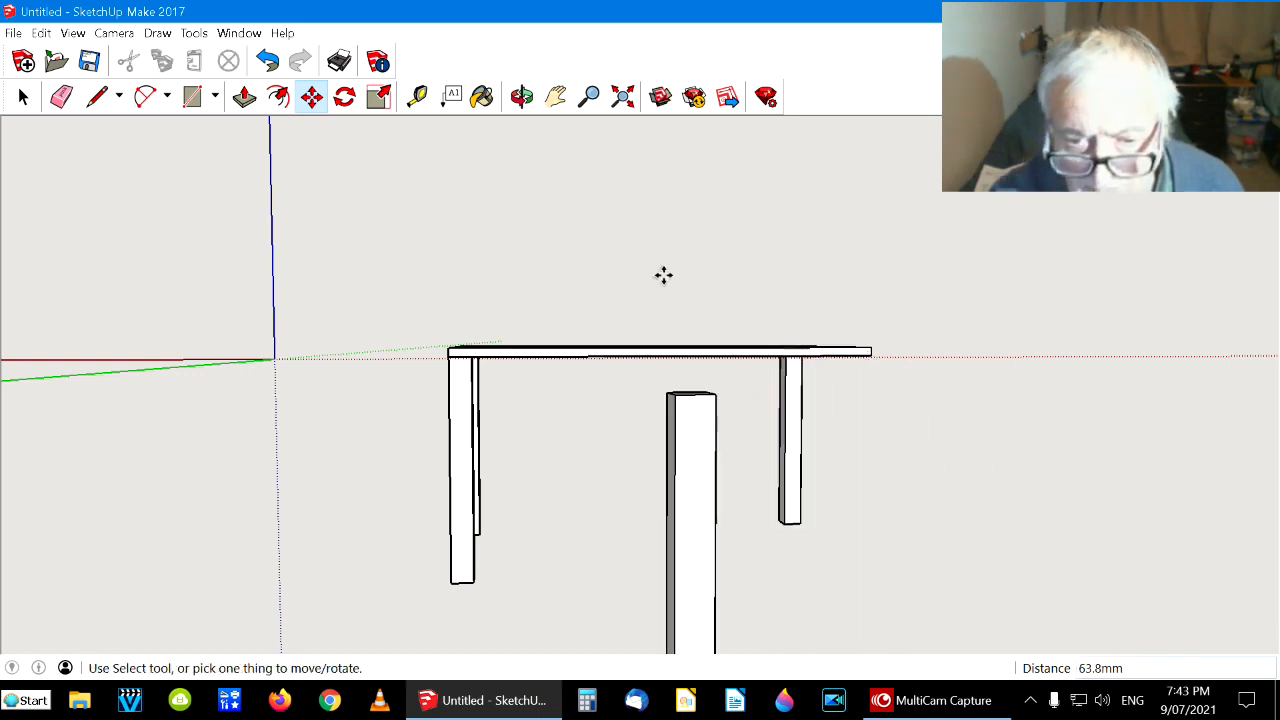
Snap the last leg's upper outer corner to the remaining unsupported underside corner of the table top
left_click(522, 96)
left_click_drag(614, 460, 429, 440)
left_click_drag(594, 487, 560, 494)
left_click_drag(645, 510, 603, 515)
mouse_move(681, 530)
left_mouse_down()
mouse_move(650, 530)
mouse_move(682, 511)
left_mouse_up()
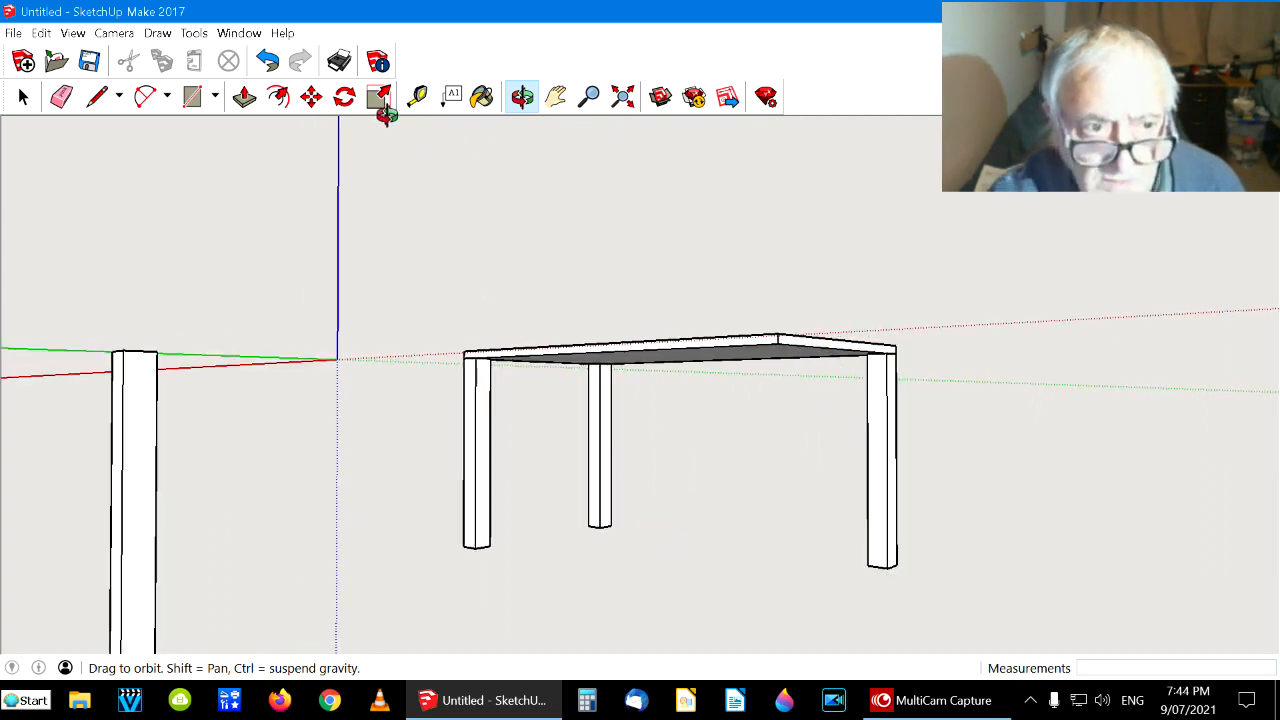
left_click(313, 98)
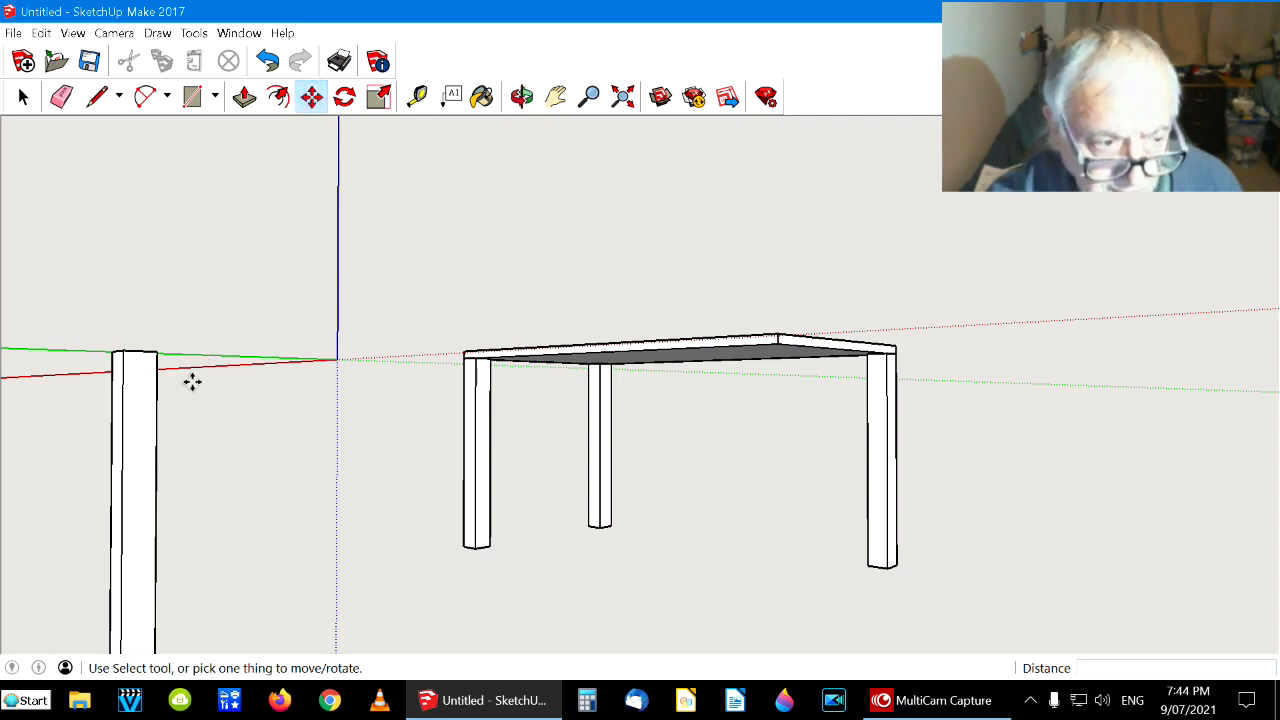
left_click(119, 350)
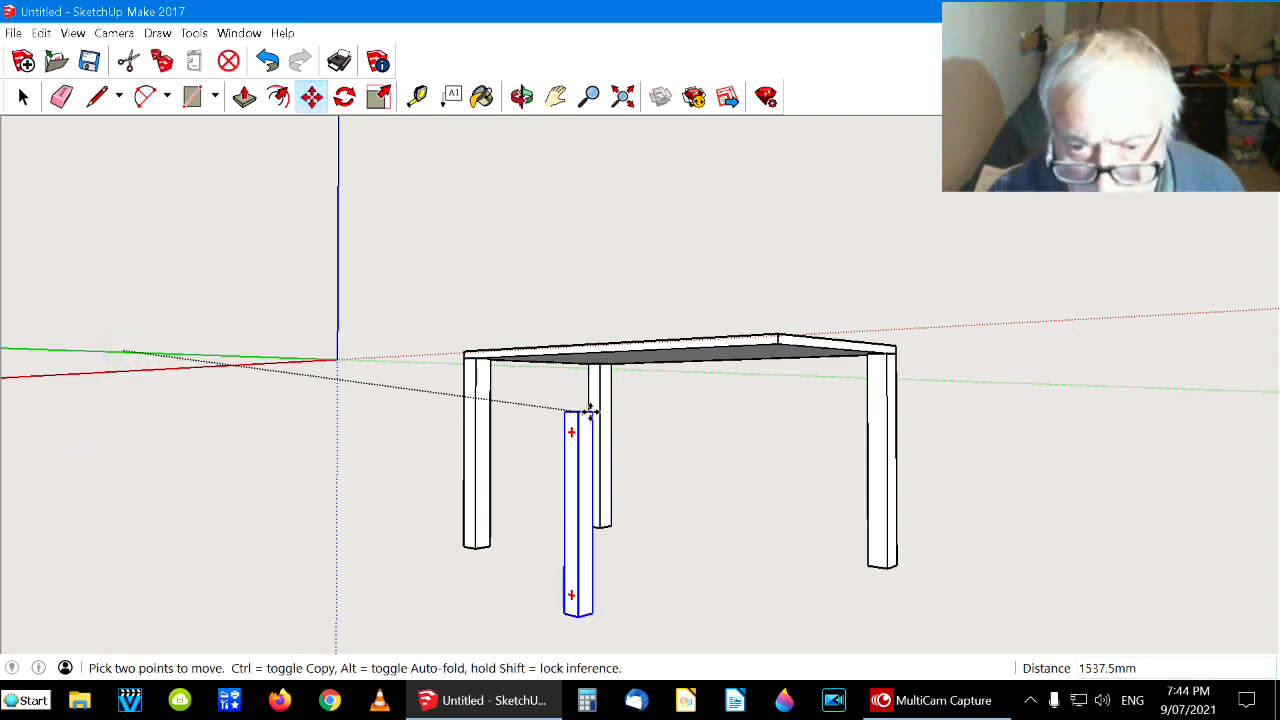
left_click(772, 350)
left_click(23, 97)
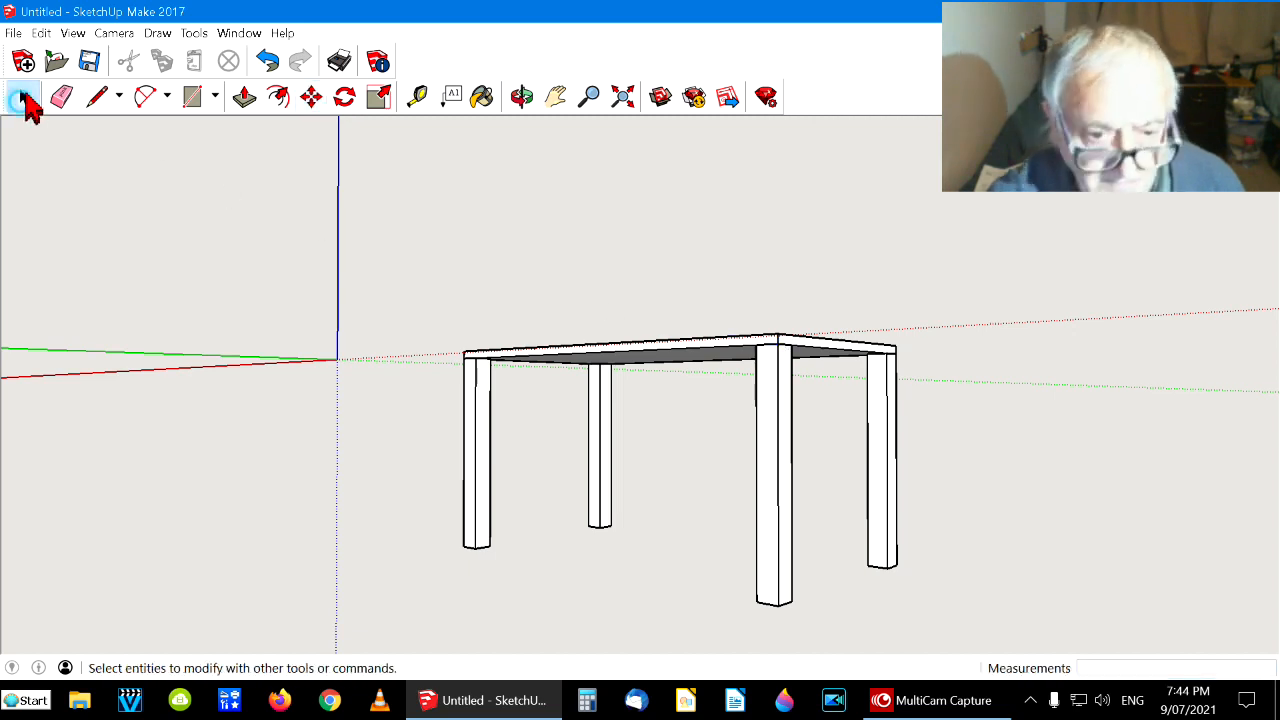
From a view of the table's underside, move the two legs at the end nearest the origin outward, clear of the top
left_click(522, 96)
left_click_drag(523, 140, 661, 295)
left_click_drag(538, 420, 554, 397)
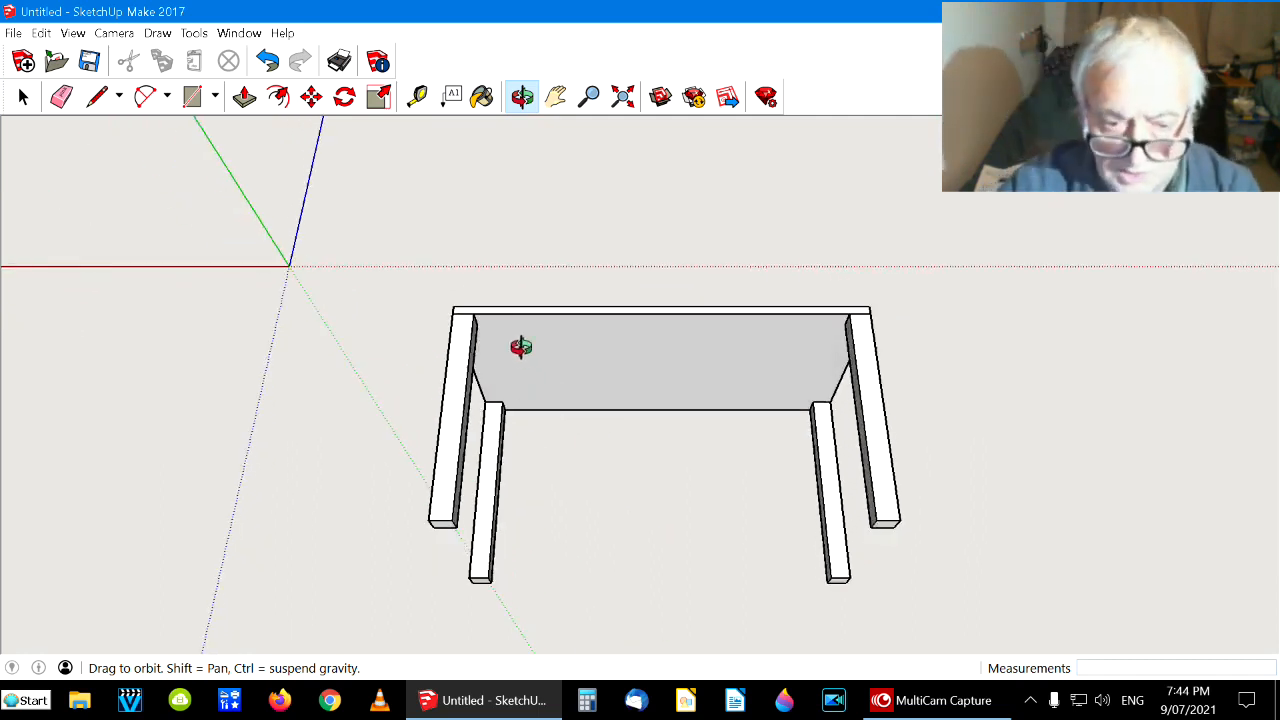
left_click_drag(605, 381, 610, 326)
left_click_drag(638, 371, 678, 396)
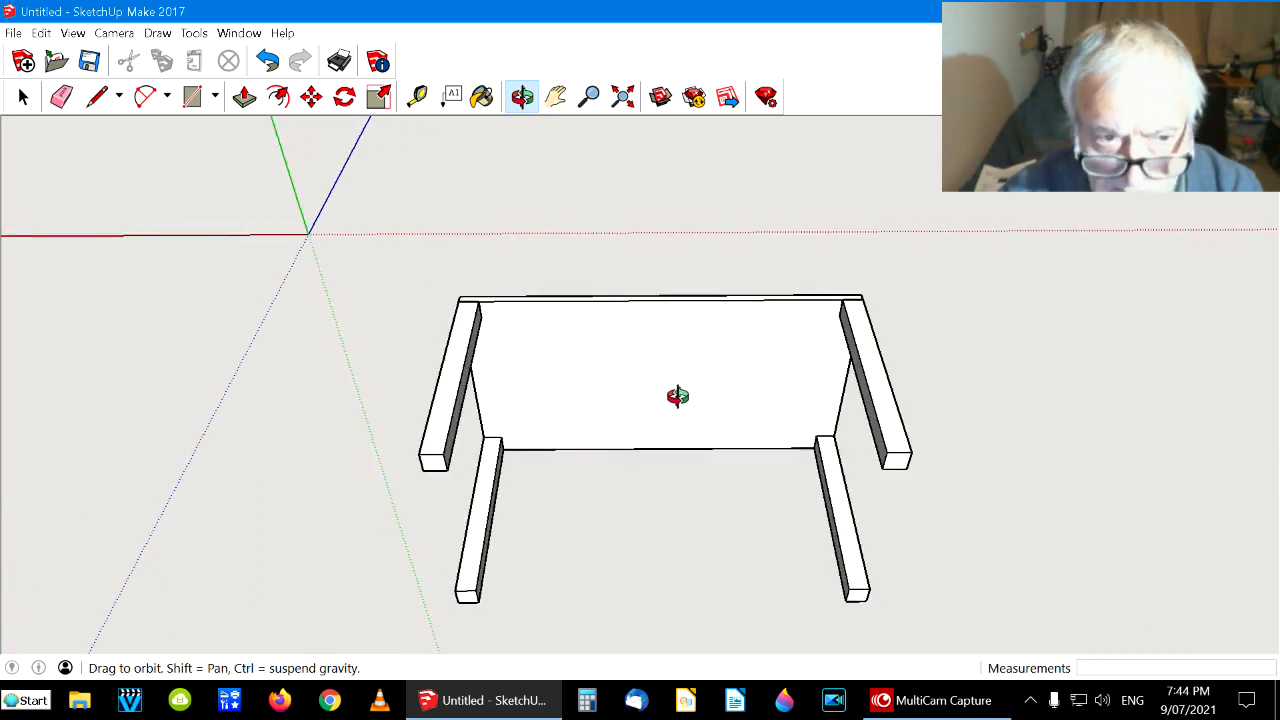
left_click(312, 108)
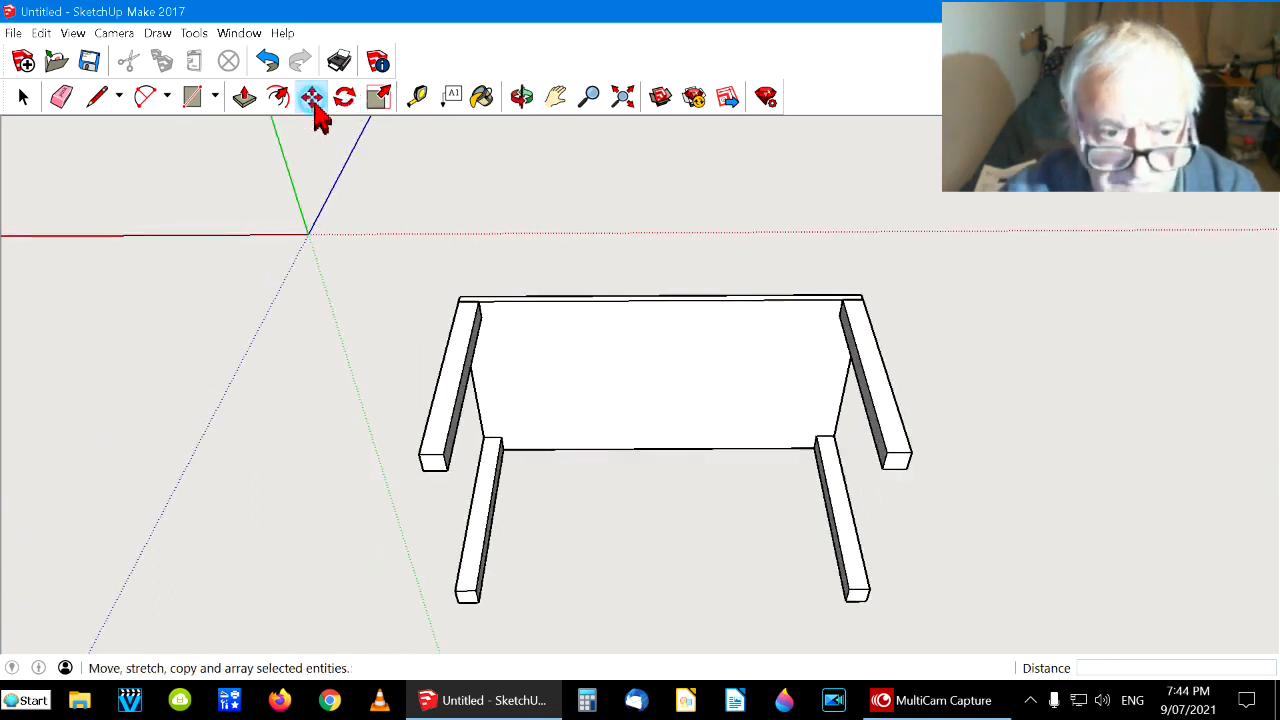
left_click(448, 378)
left_click(352, 364)
left_click(479, 507)
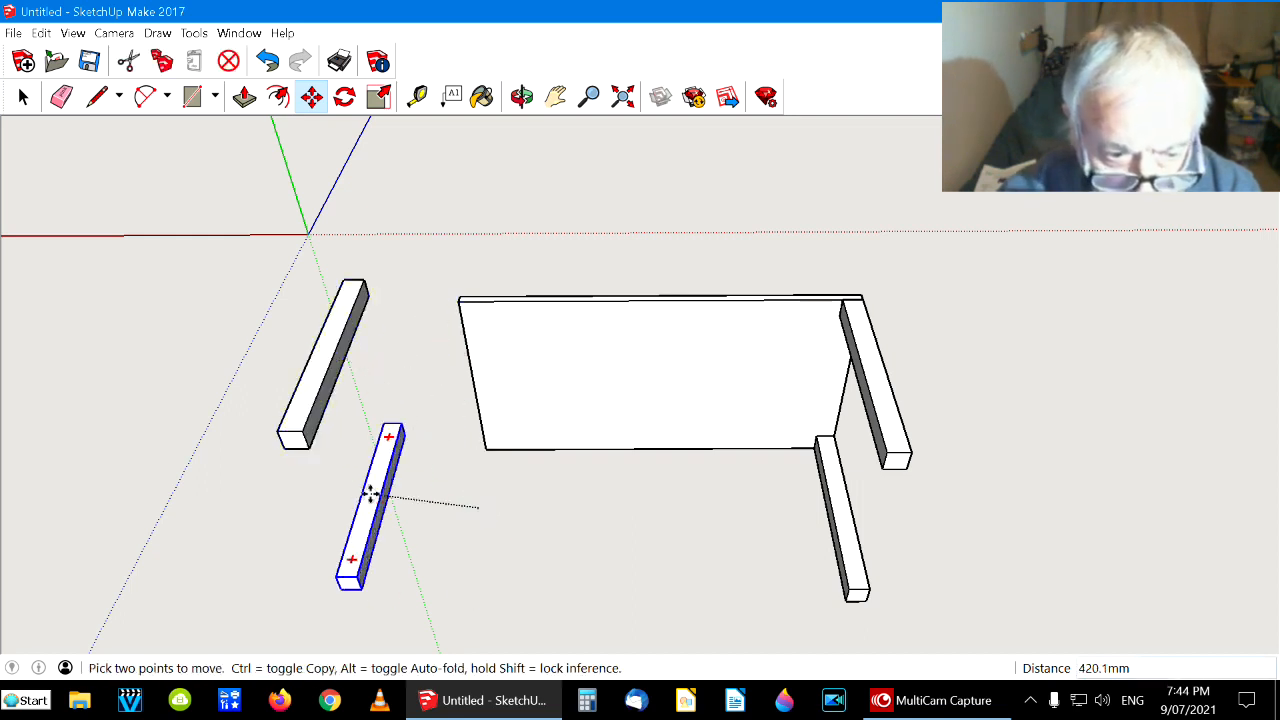
left_click(352, 480)
Move the two legs at the far end outward, clear of the table top, by about 321 mm and 341 mm
left_click(873, 367)
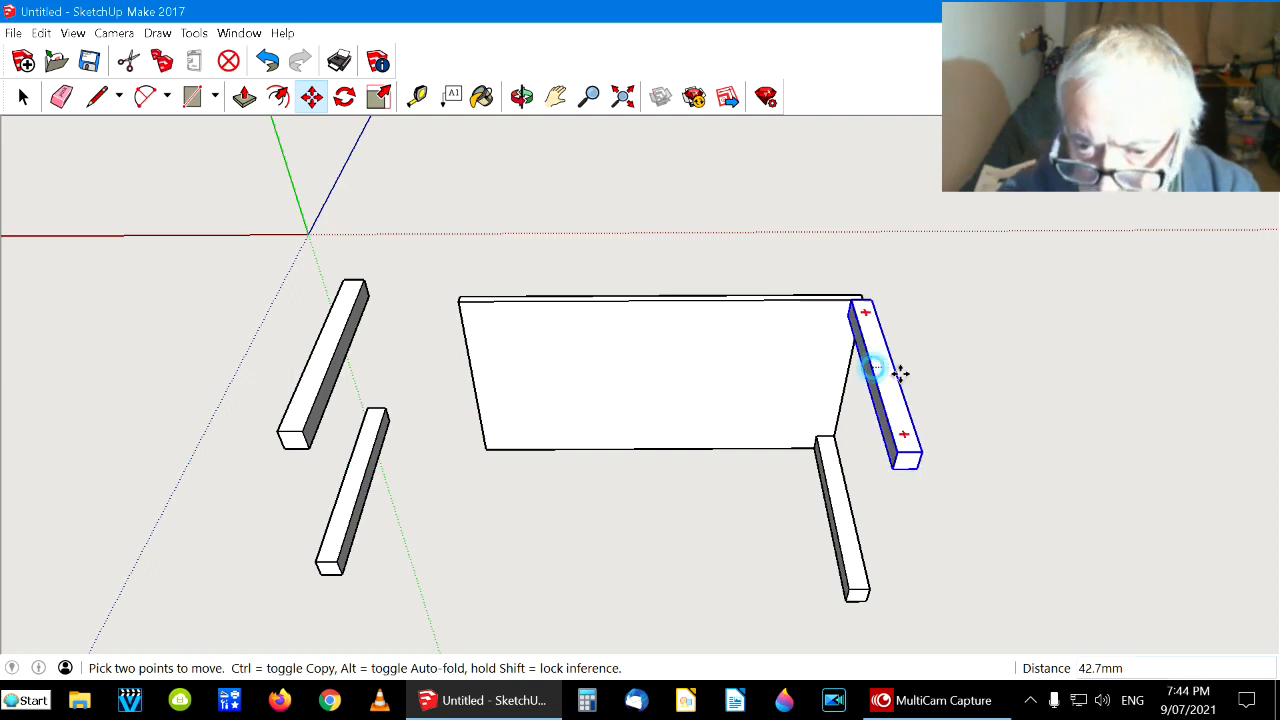
left_click(932, 398)
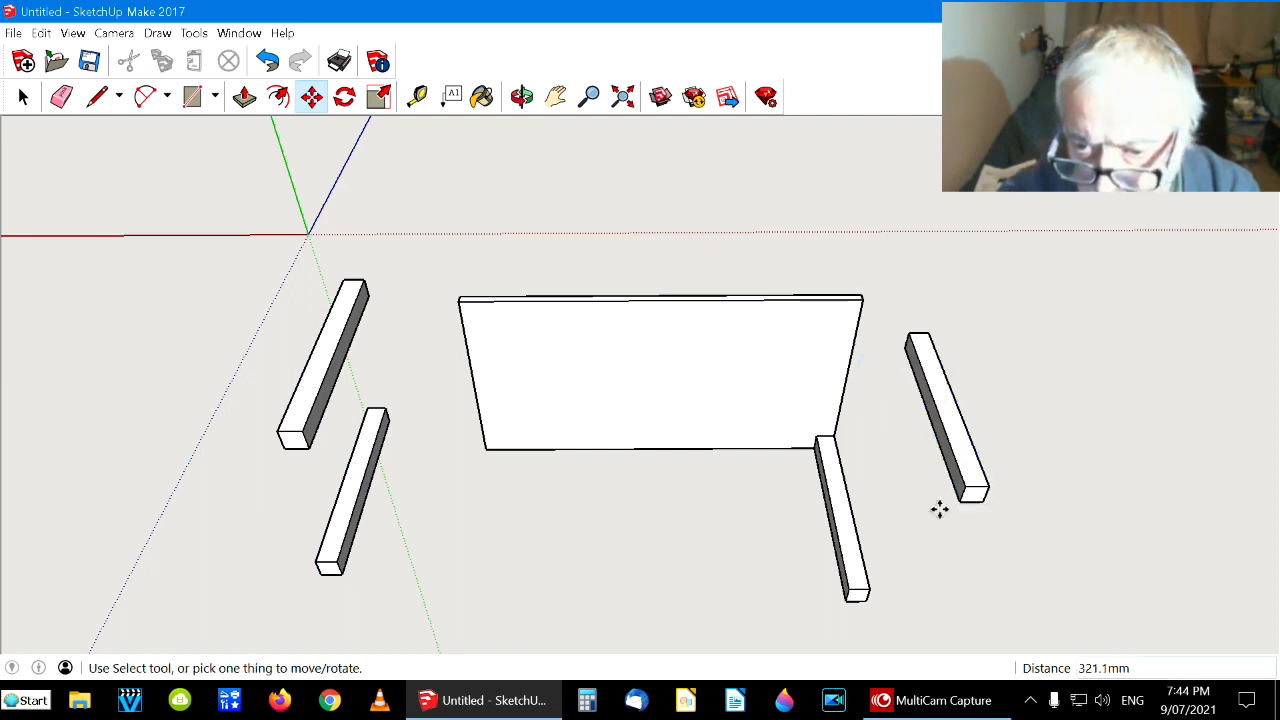
left_click(855, 535)
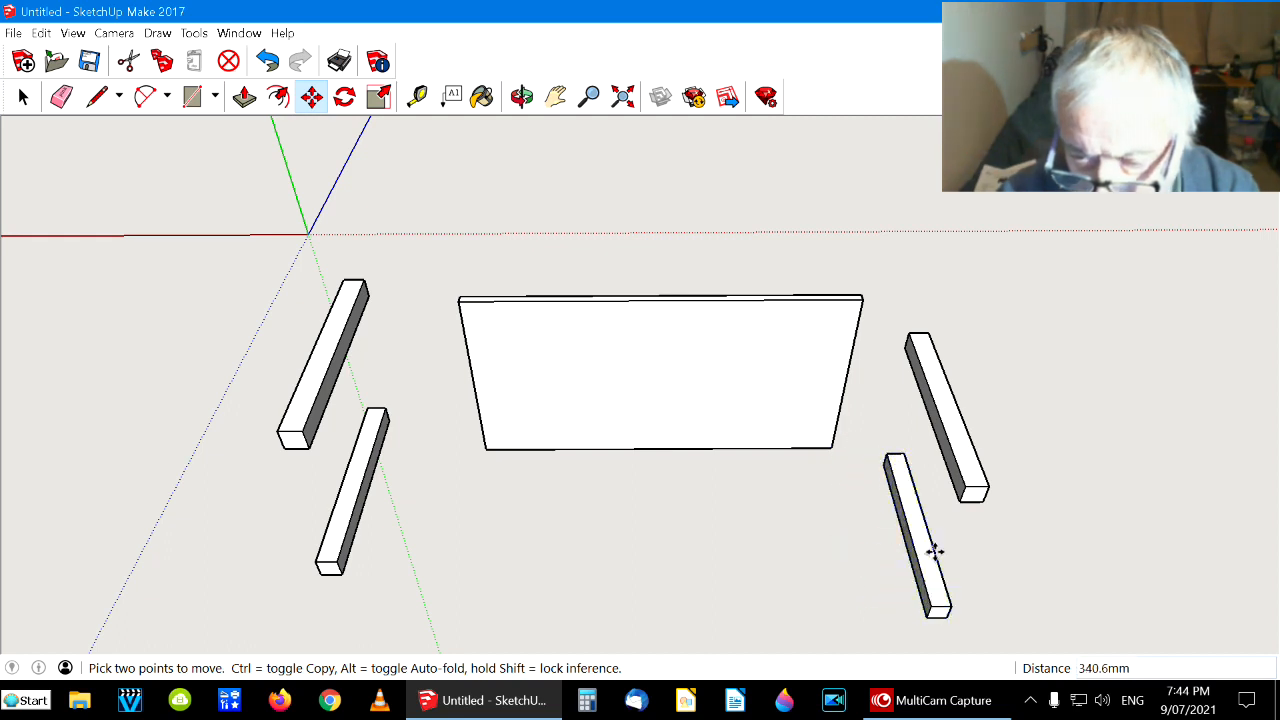
left_click(932, 547)
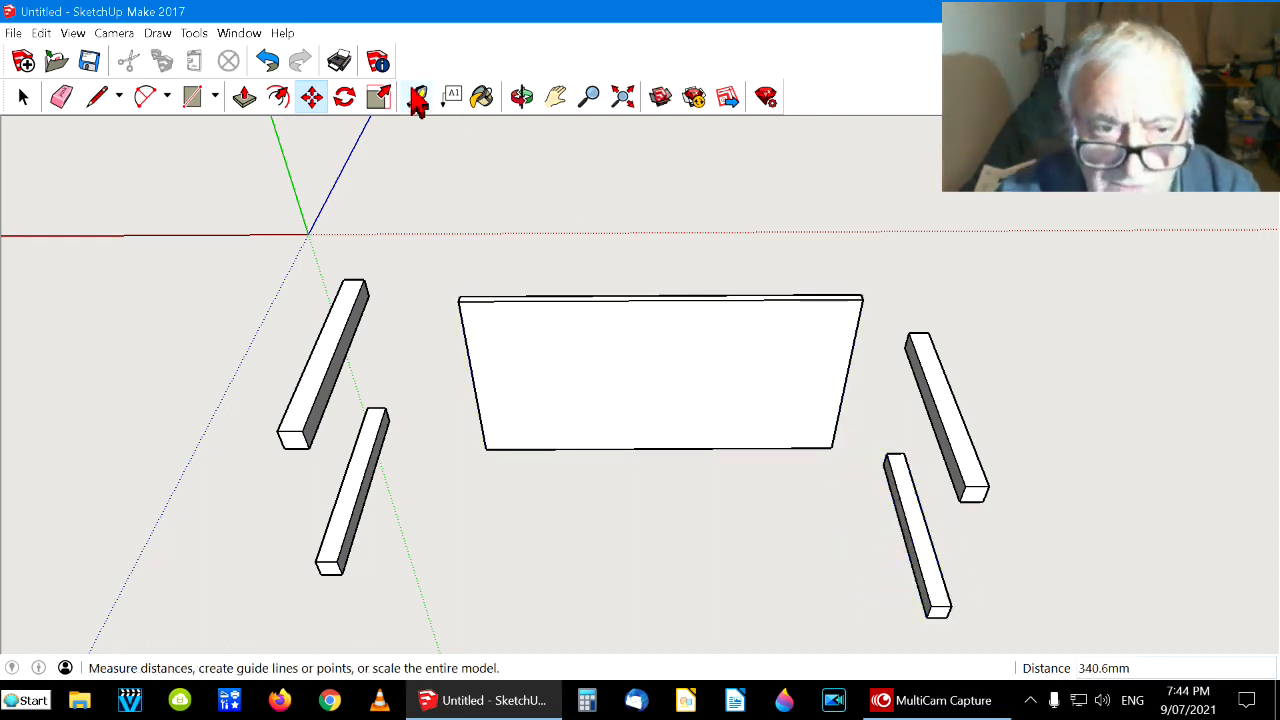
Place a guide line on the table top's underside, 30 mm inside the long edge nearest the red axis
left_click(521, 97)
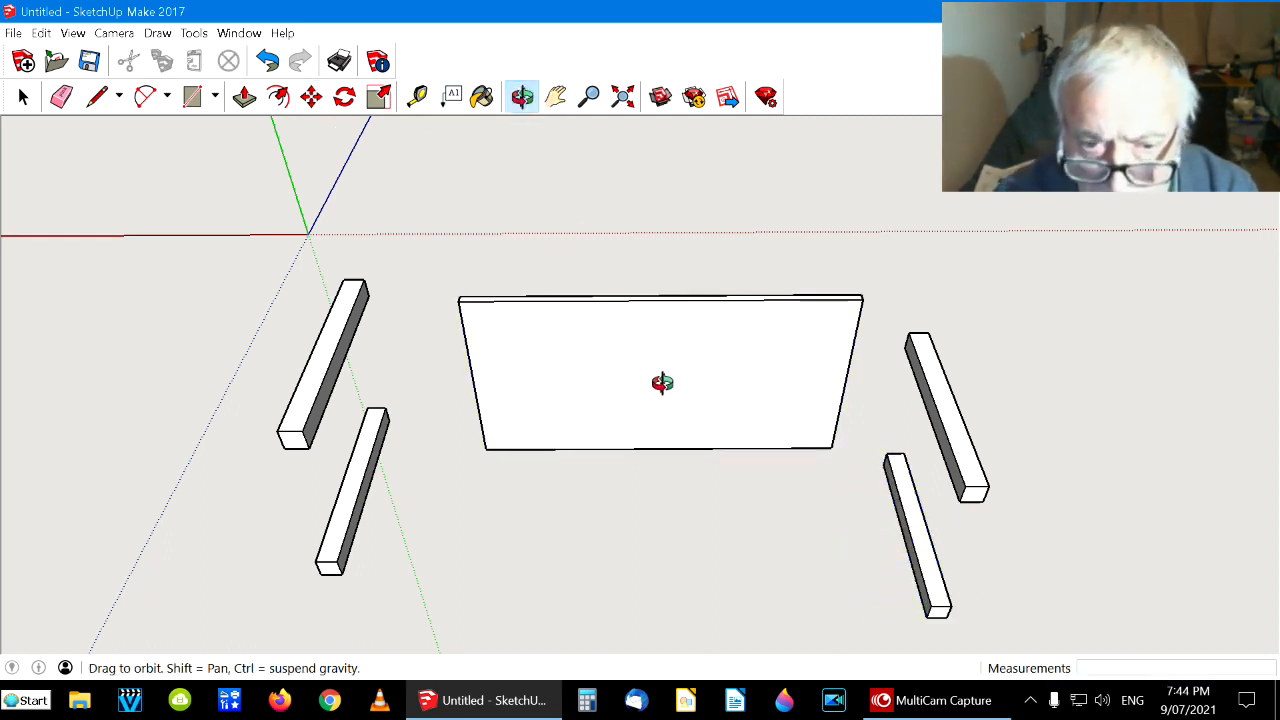
left_click_drag(638, 386, 608, 298)
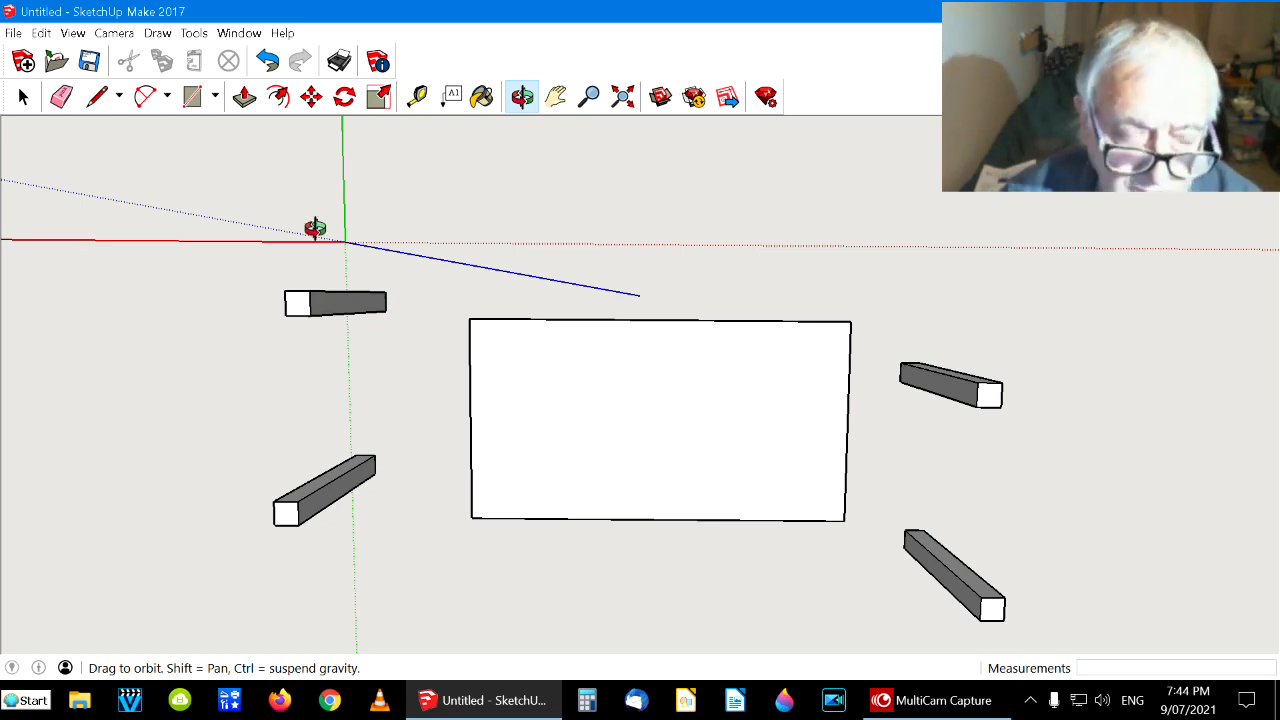
left_click(417, 96)
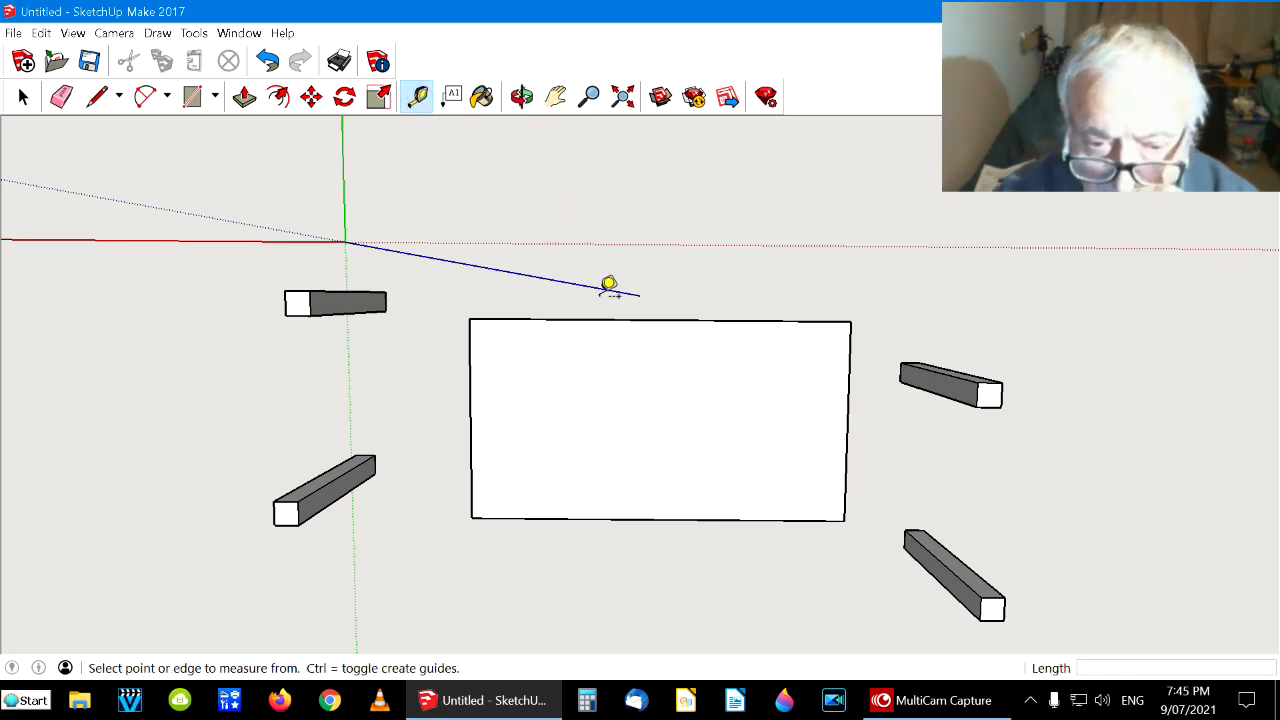
left_click(667, 307)
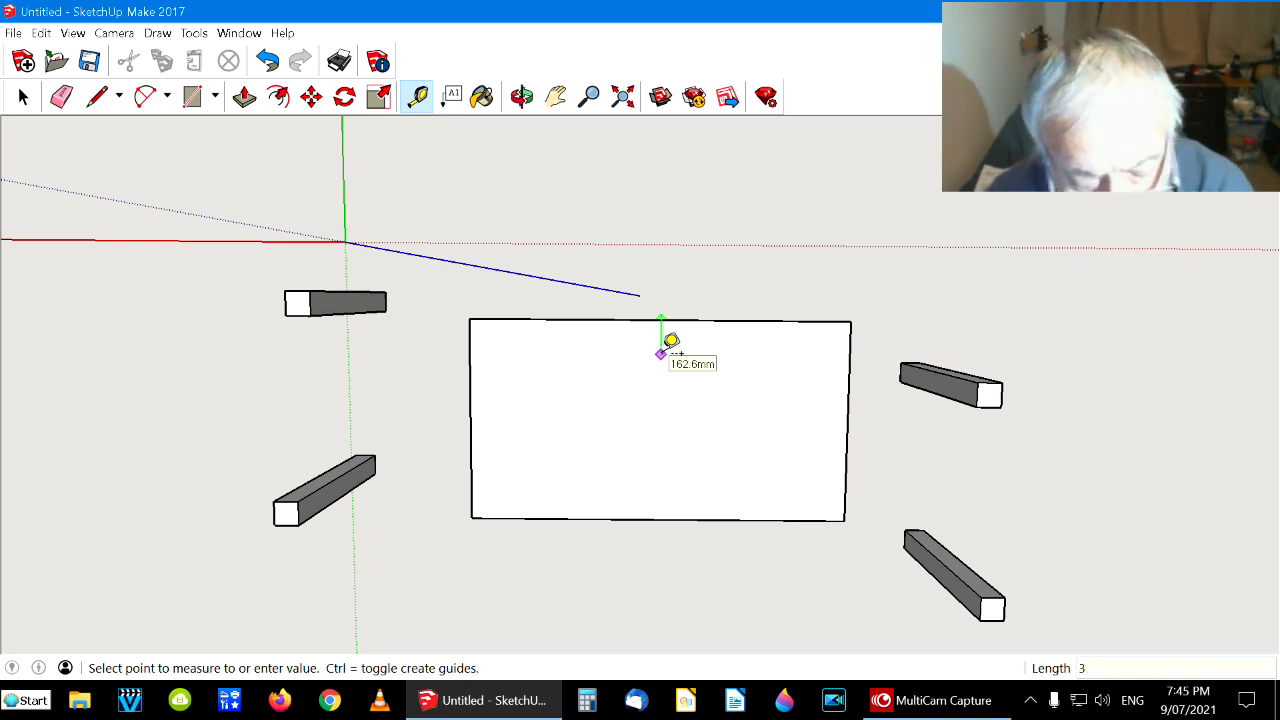
key("Return")
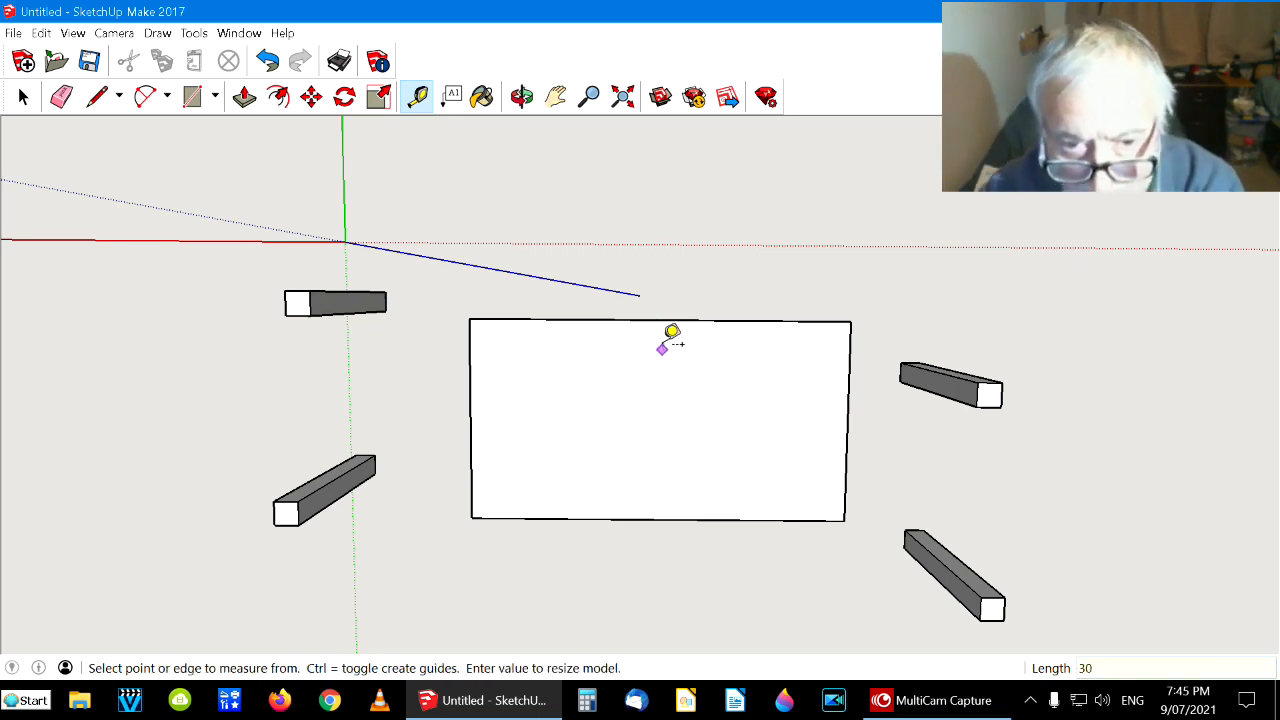
left_click(673, 319)
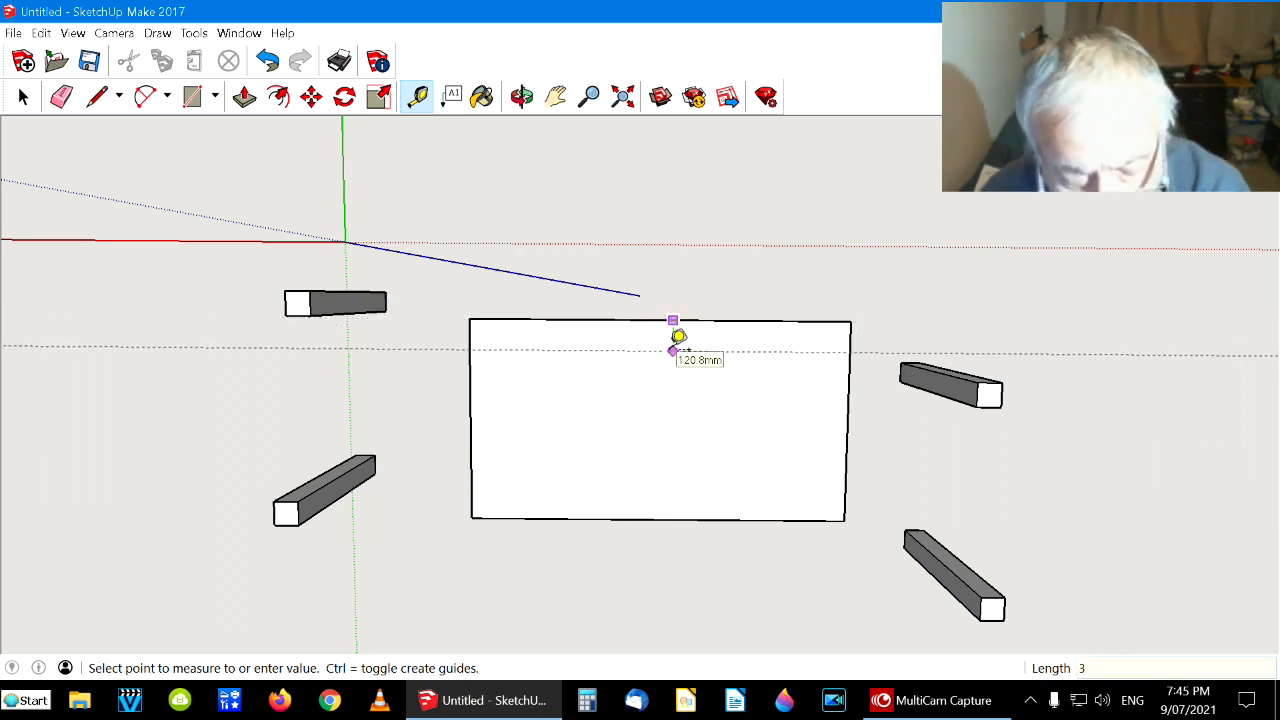
left_click(678, 336)
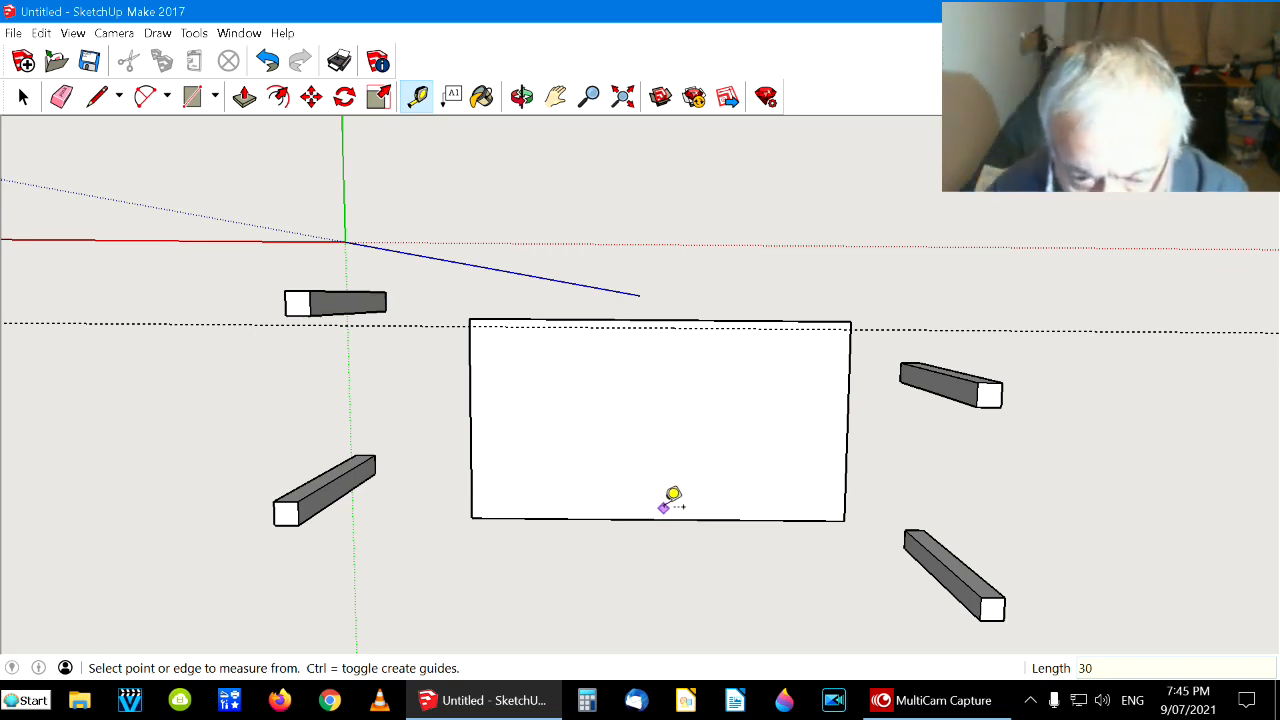
Place guide lines on the table top's underside, 30 mm inside the remaining long edge and both short edges
left_click(666, 514)
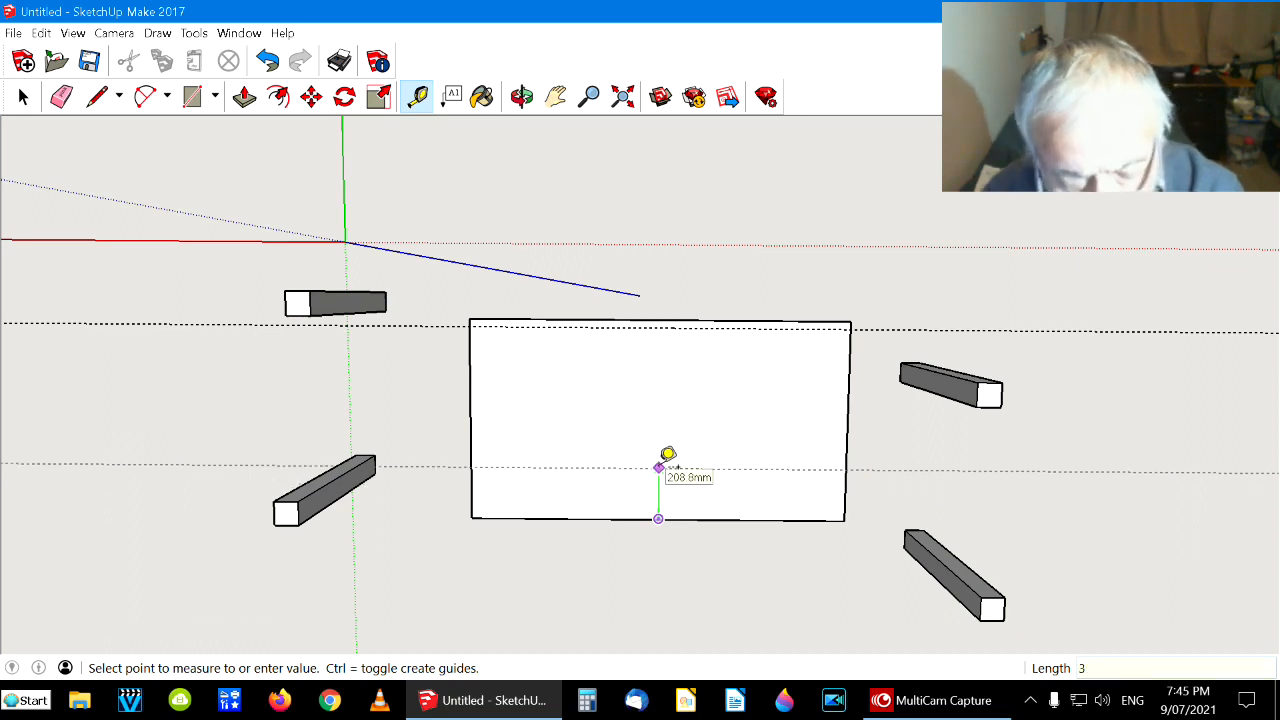
key("Return")
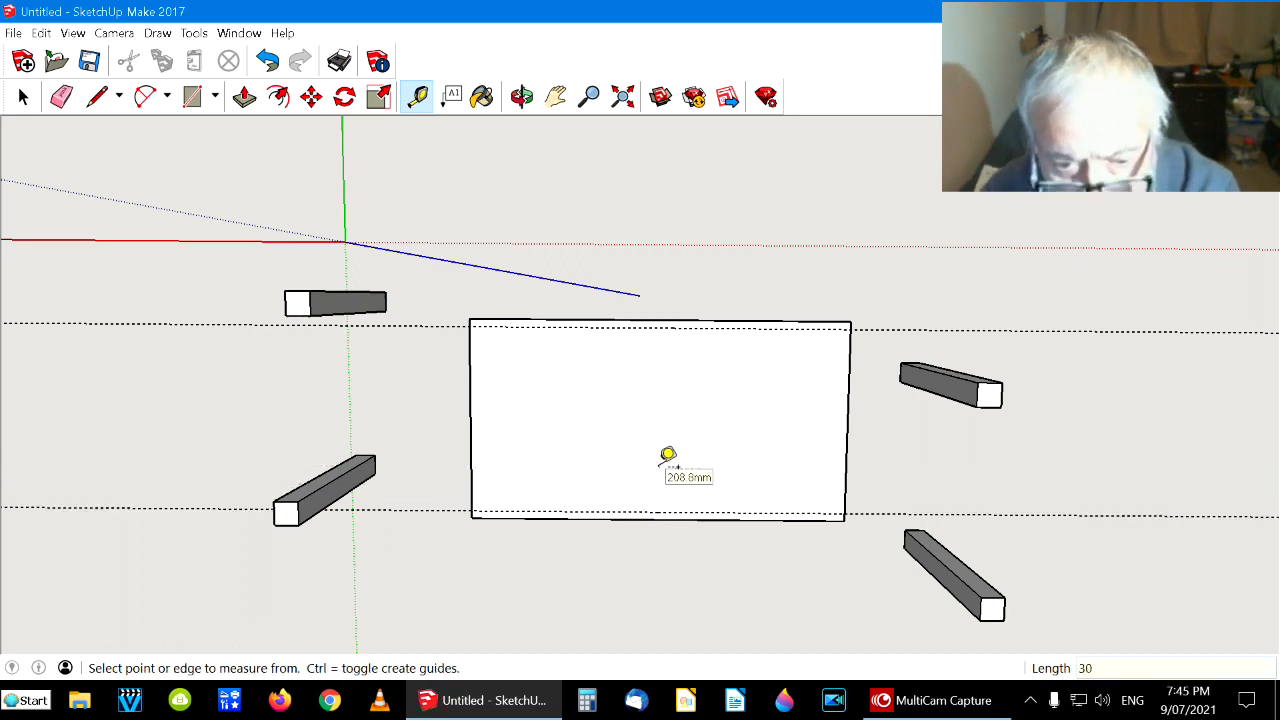
left_click(471, 418)
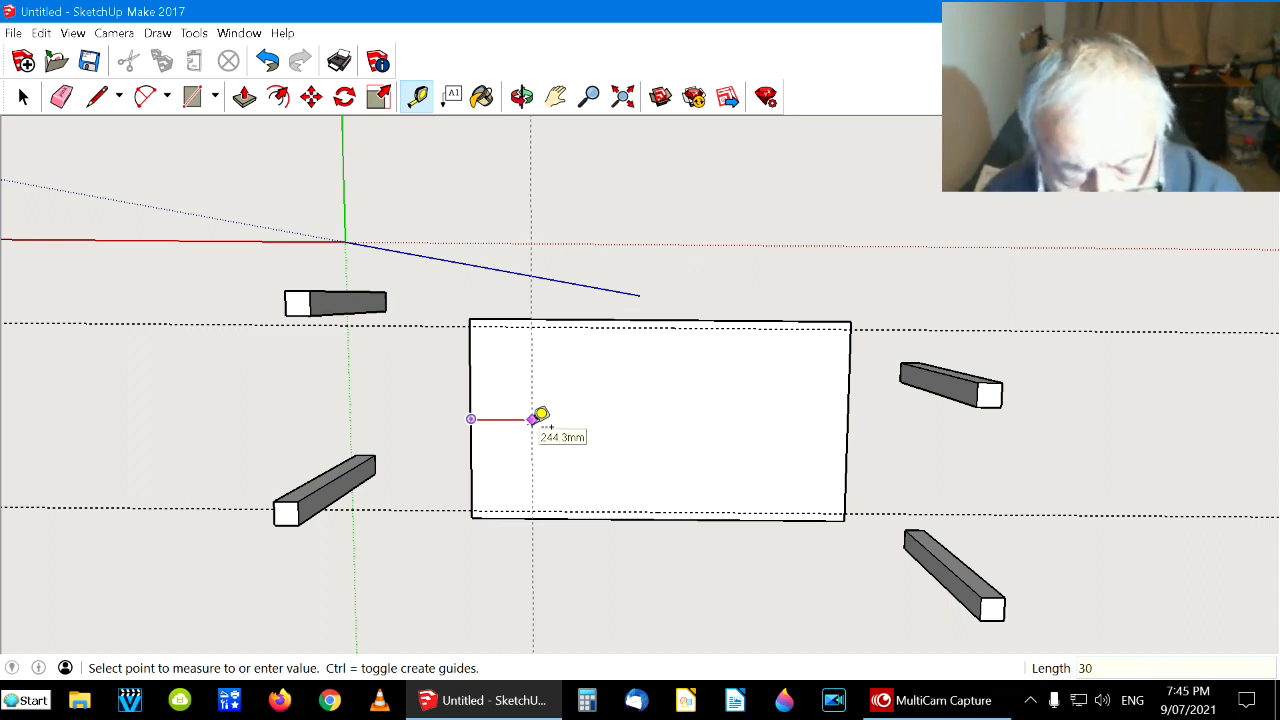
type("30")
key("Return")
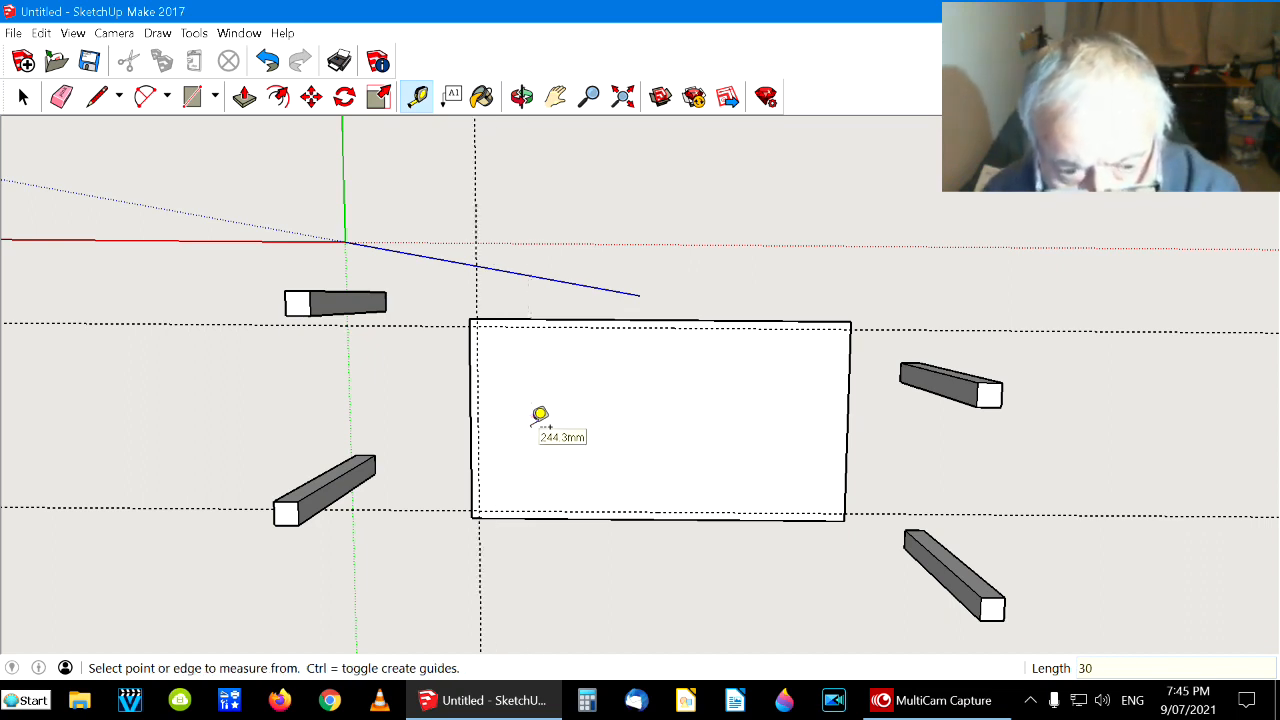
left_click(847, 421)
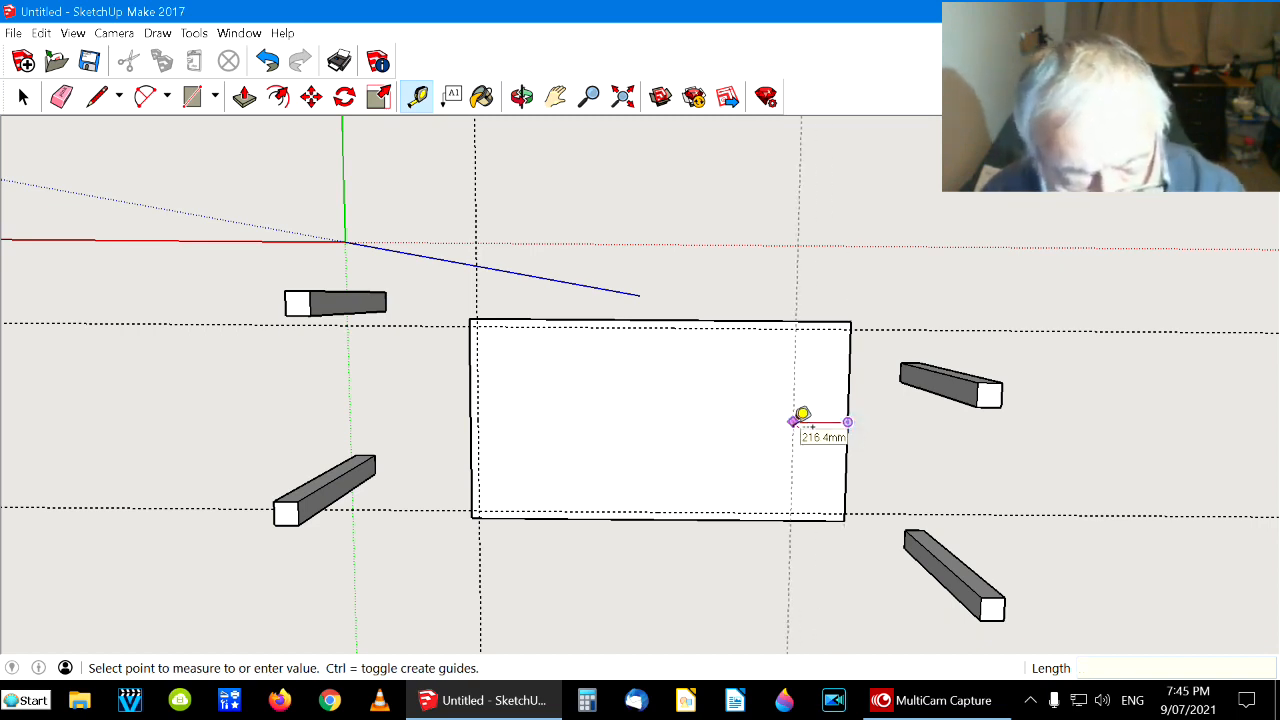
type("30")
key("Return")
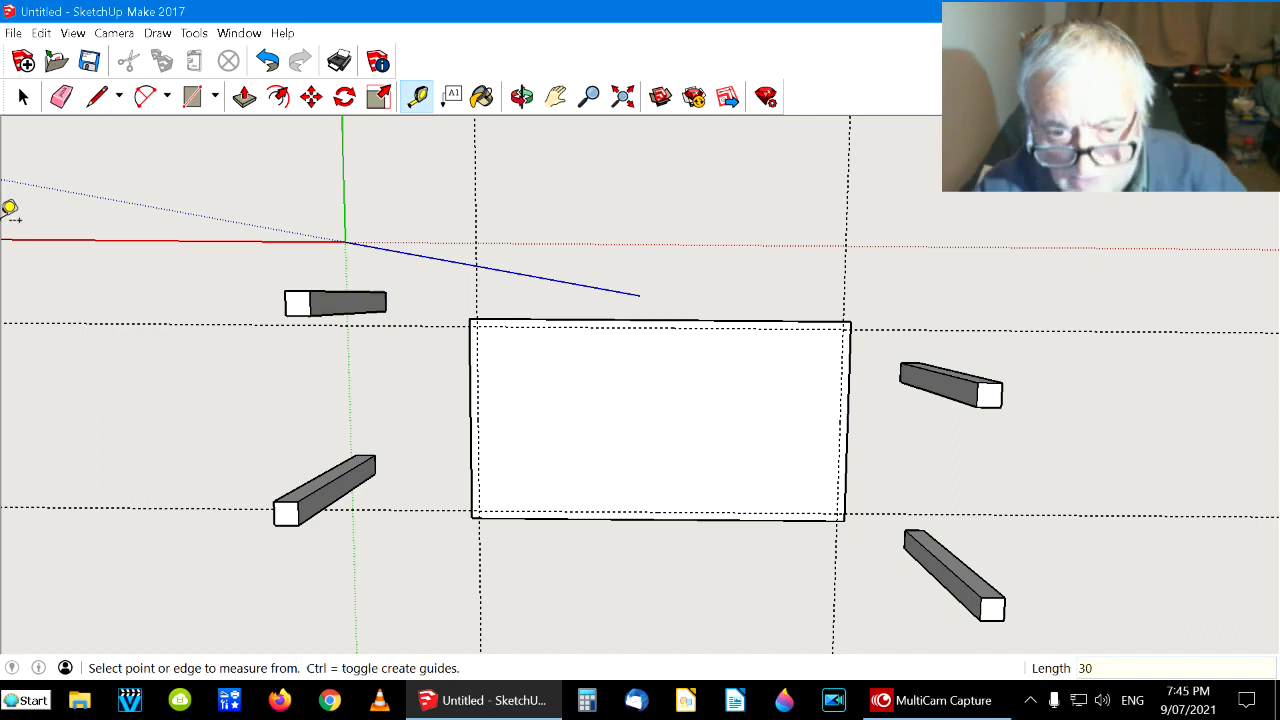
left_click(20, 100)
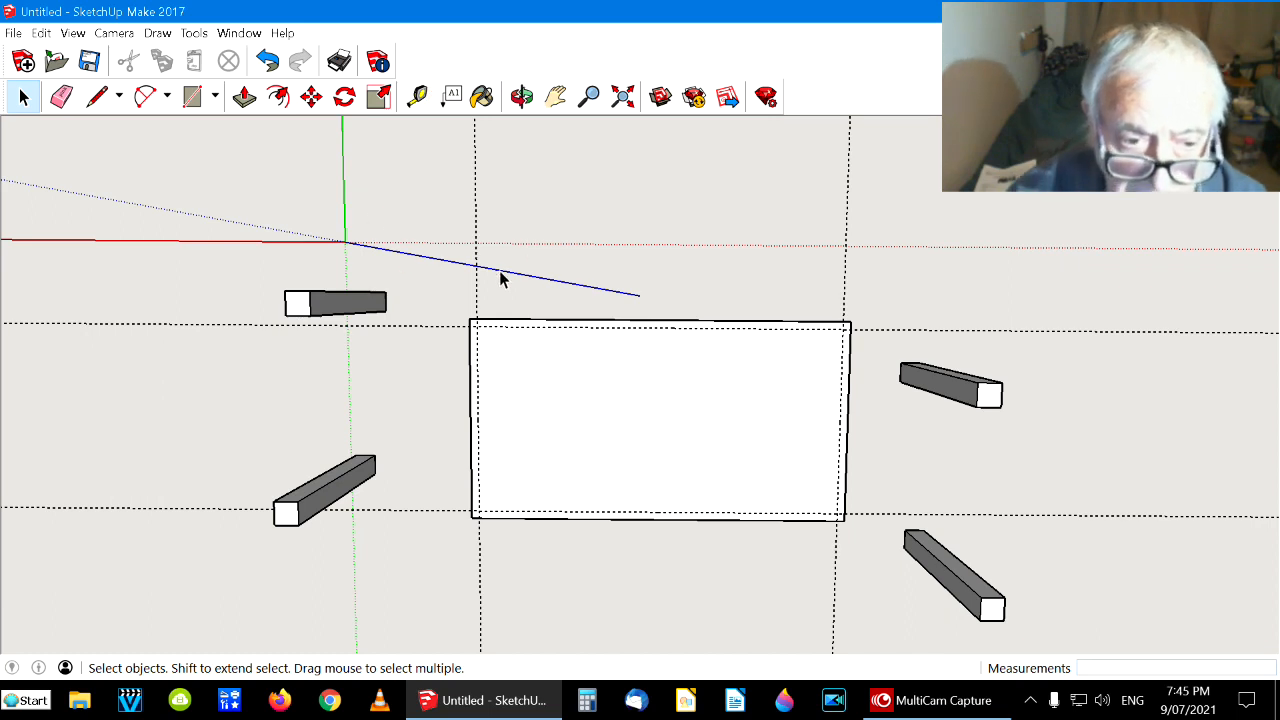
Move the leg nearest the origin by its upper outer corner to the guide intersection at the underside corner nearest the origin
left_click(522, 97)
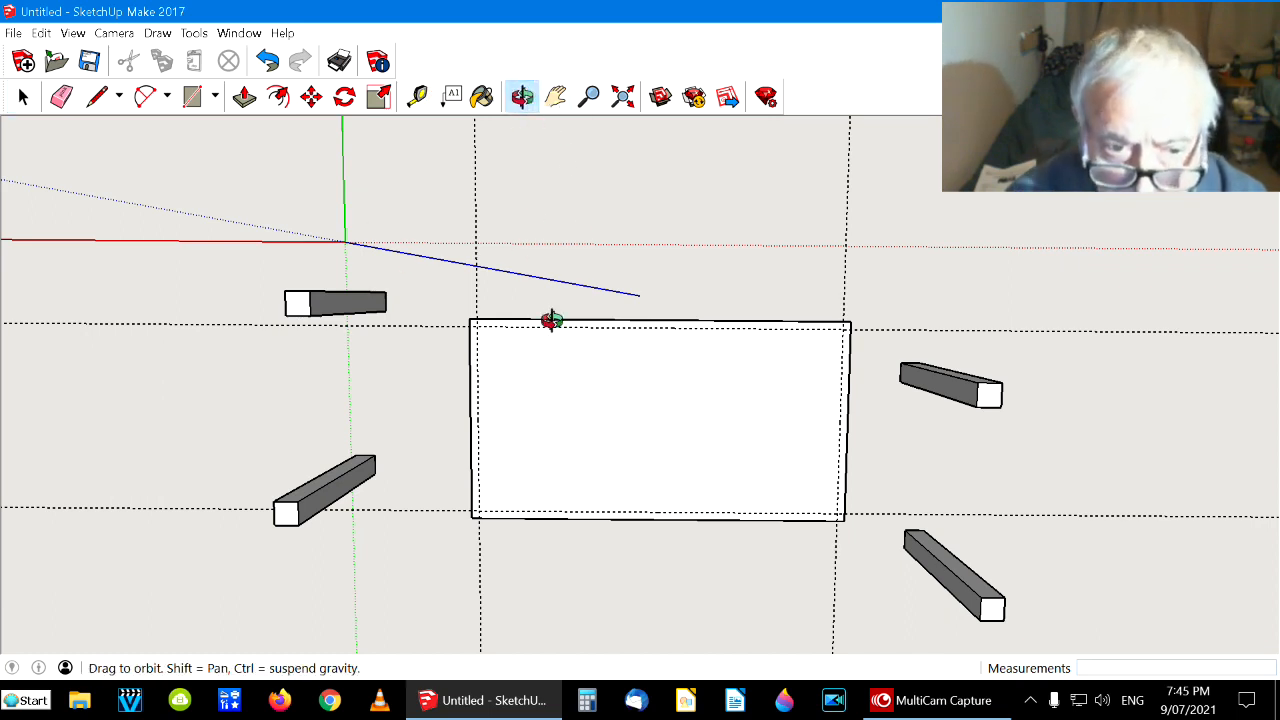
left_click_drag(601, 201, 620, 234)
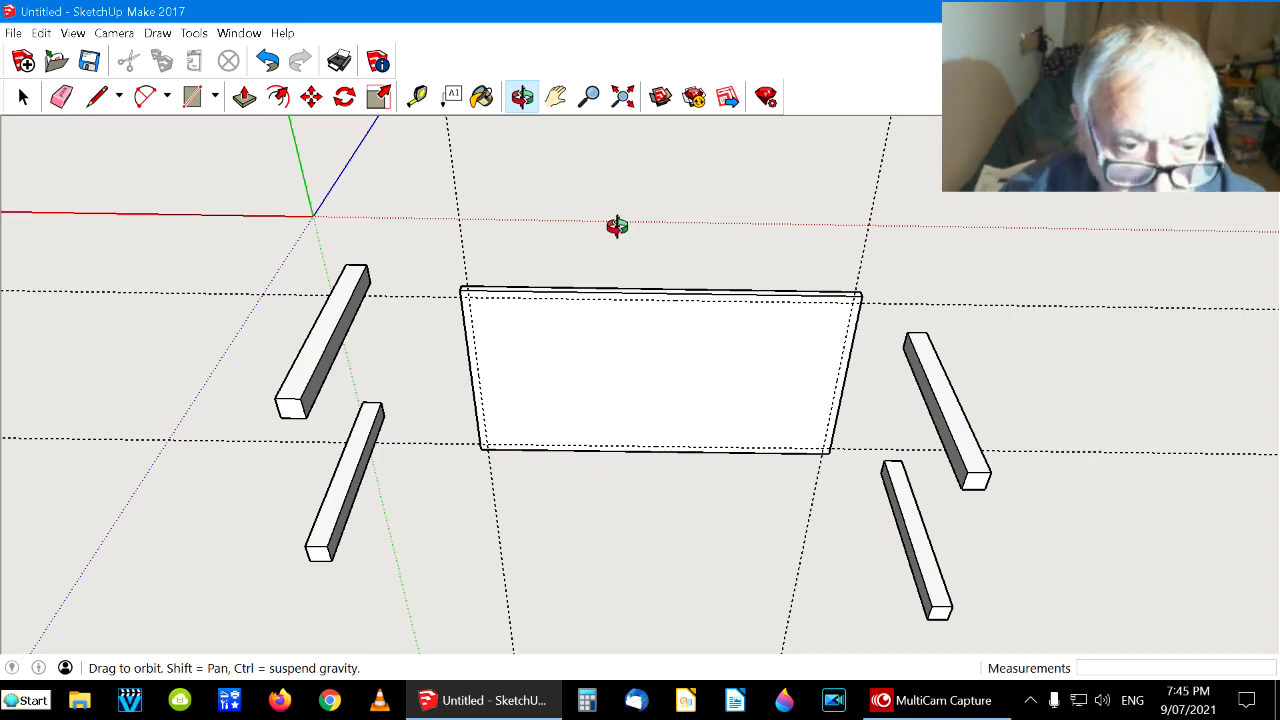
left_click(311, 95)
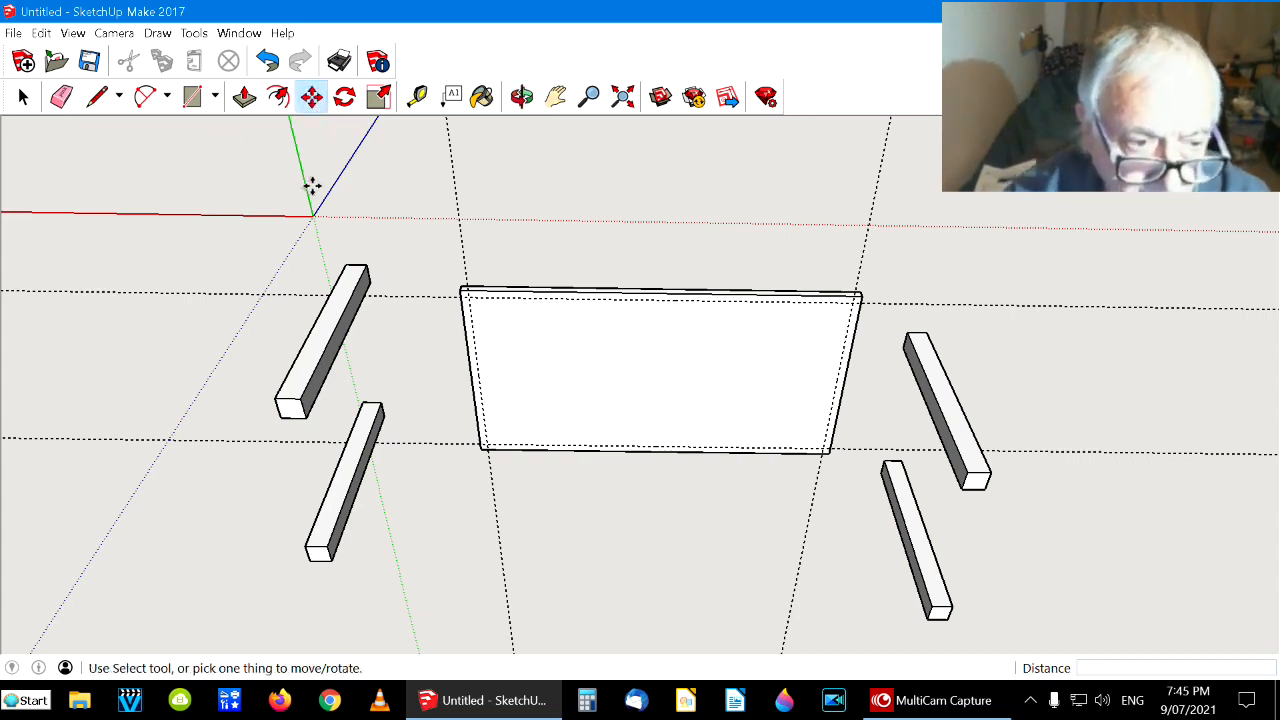
left_click(349, 266)
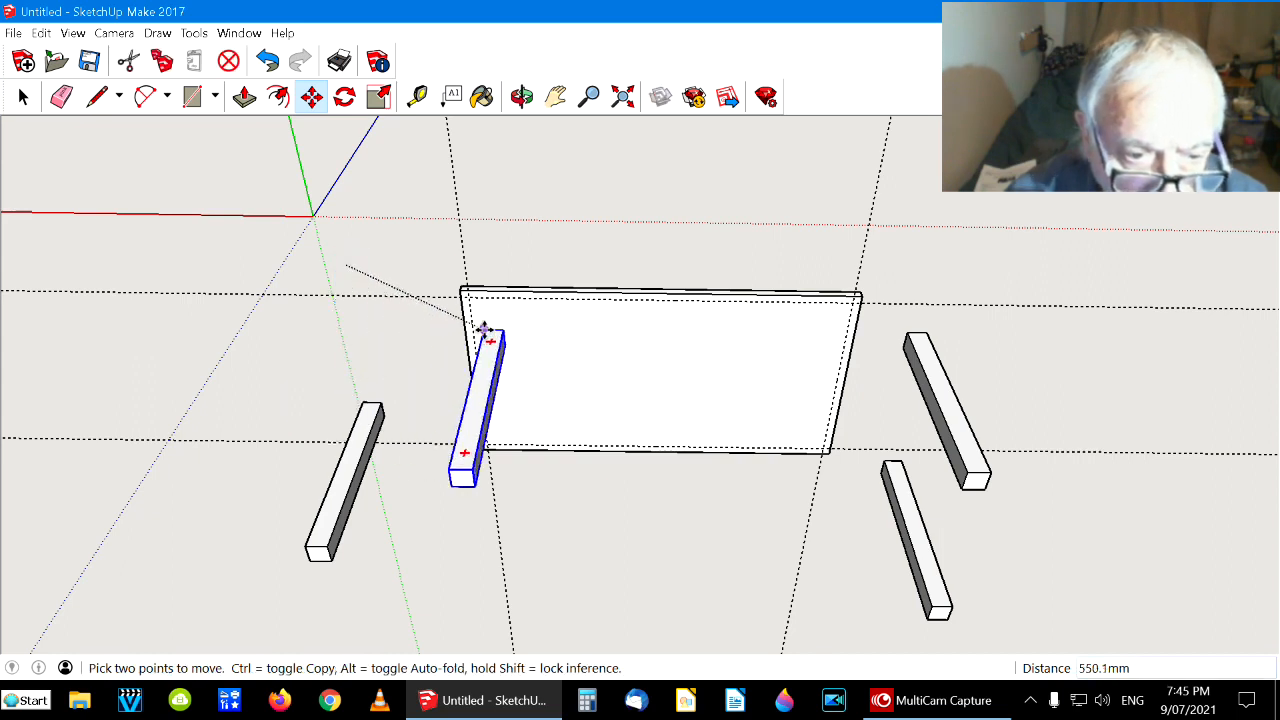
left_click(468, 294)
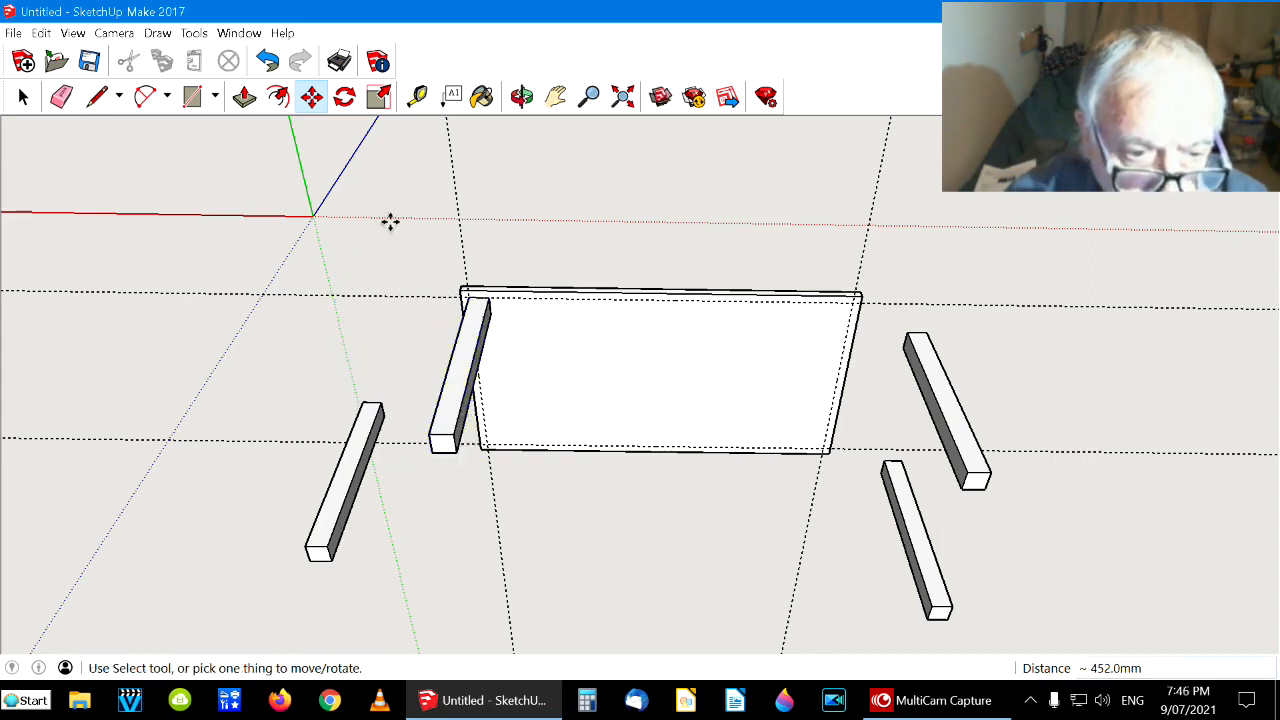
left_click(23, 95)
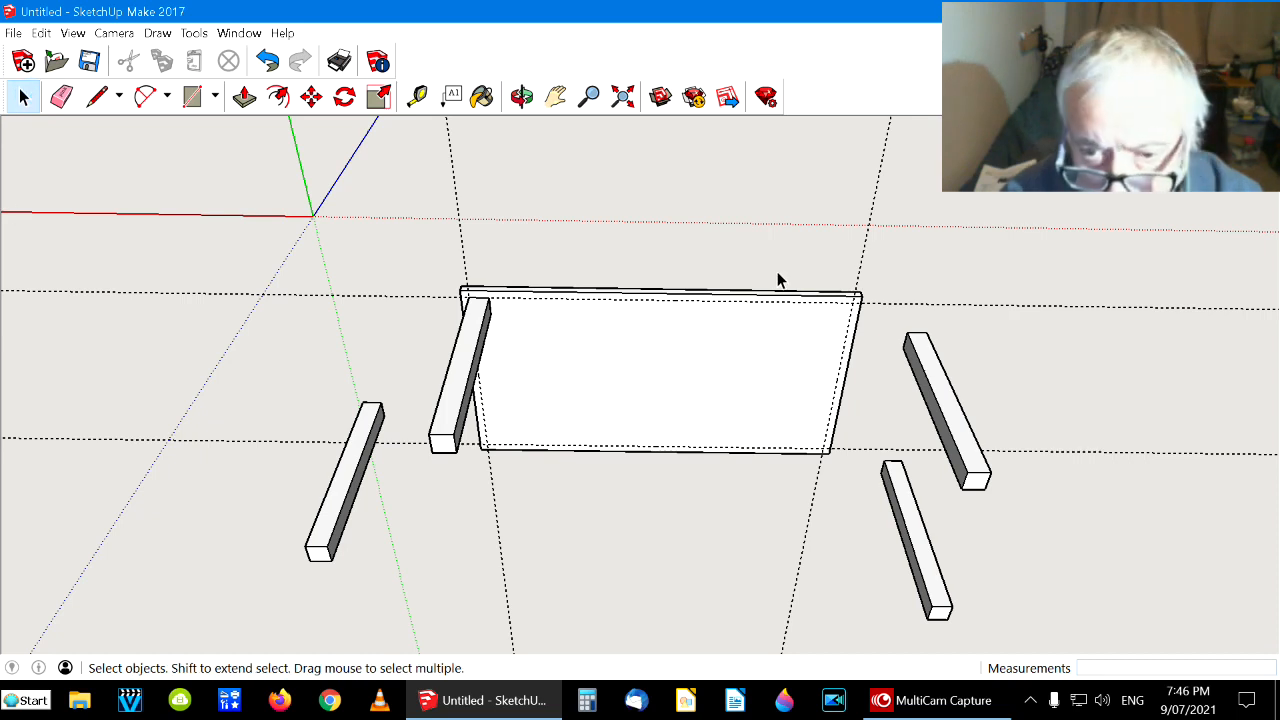
Snap the upper outer corner of the far-end leg nearest the red axis to the guide intersection at its corner of the underside
left_click(311, 96)
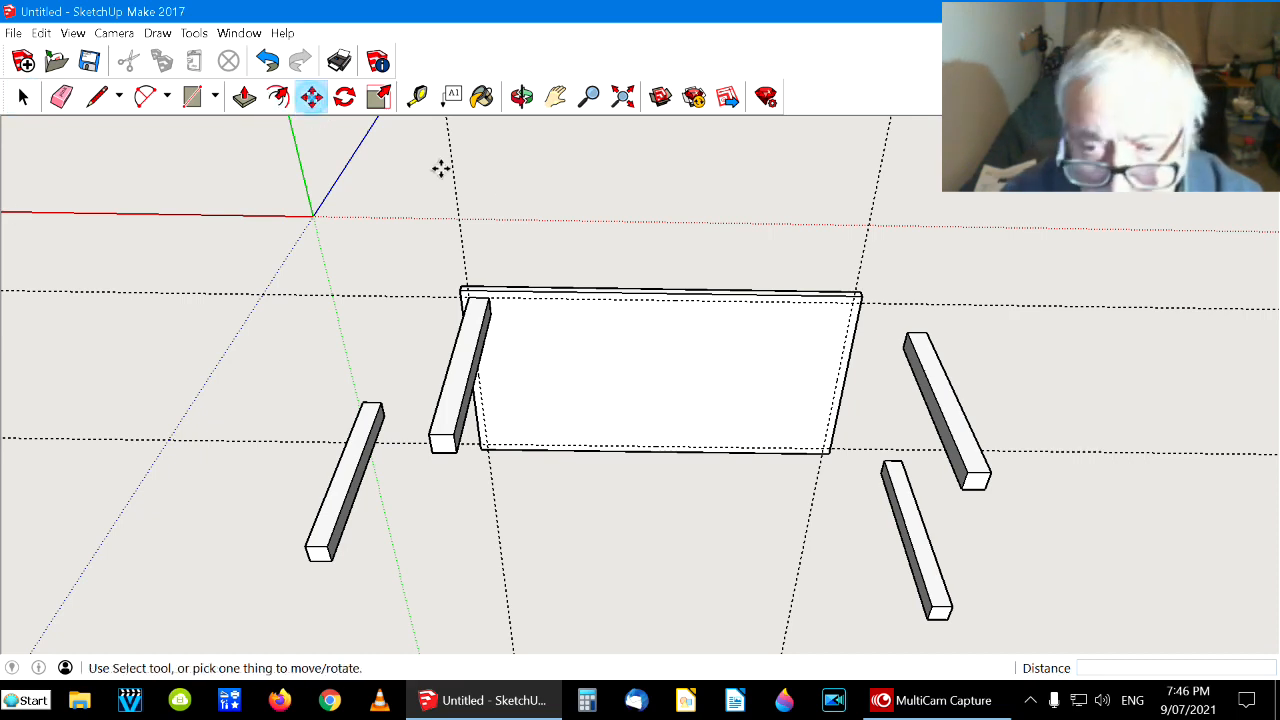
left_click(923, 334)
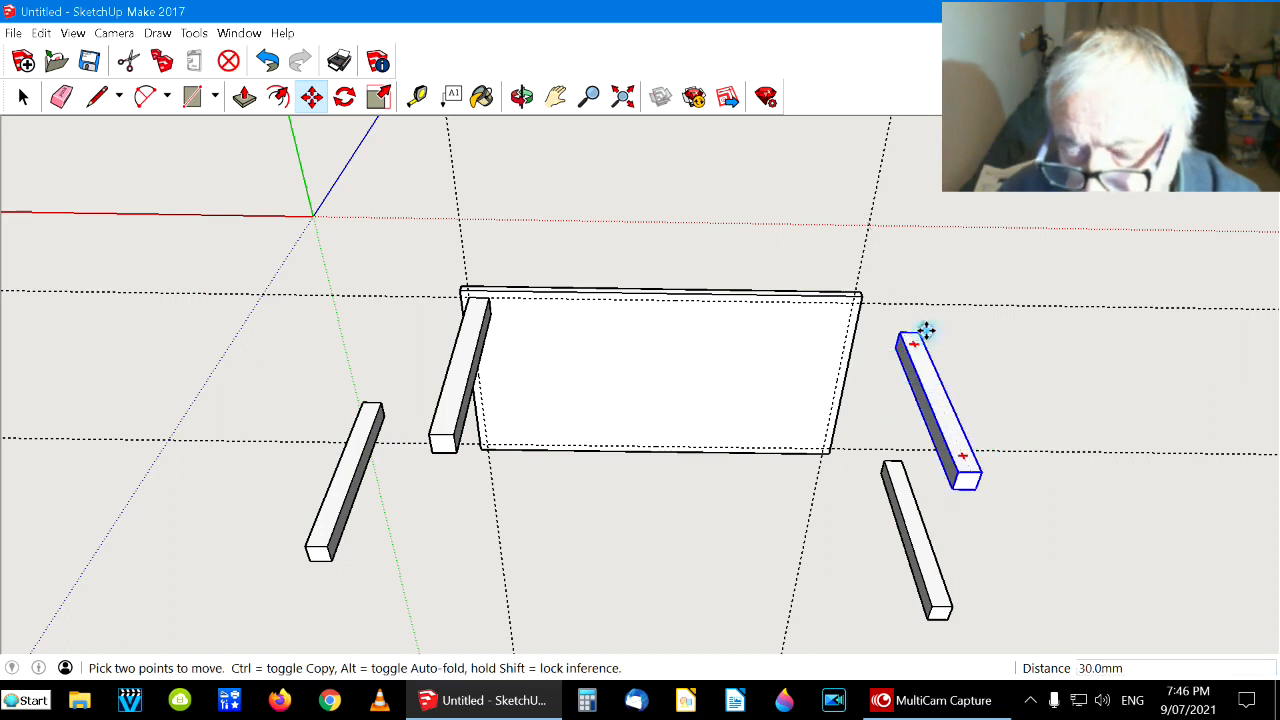
left_click(850, 304)
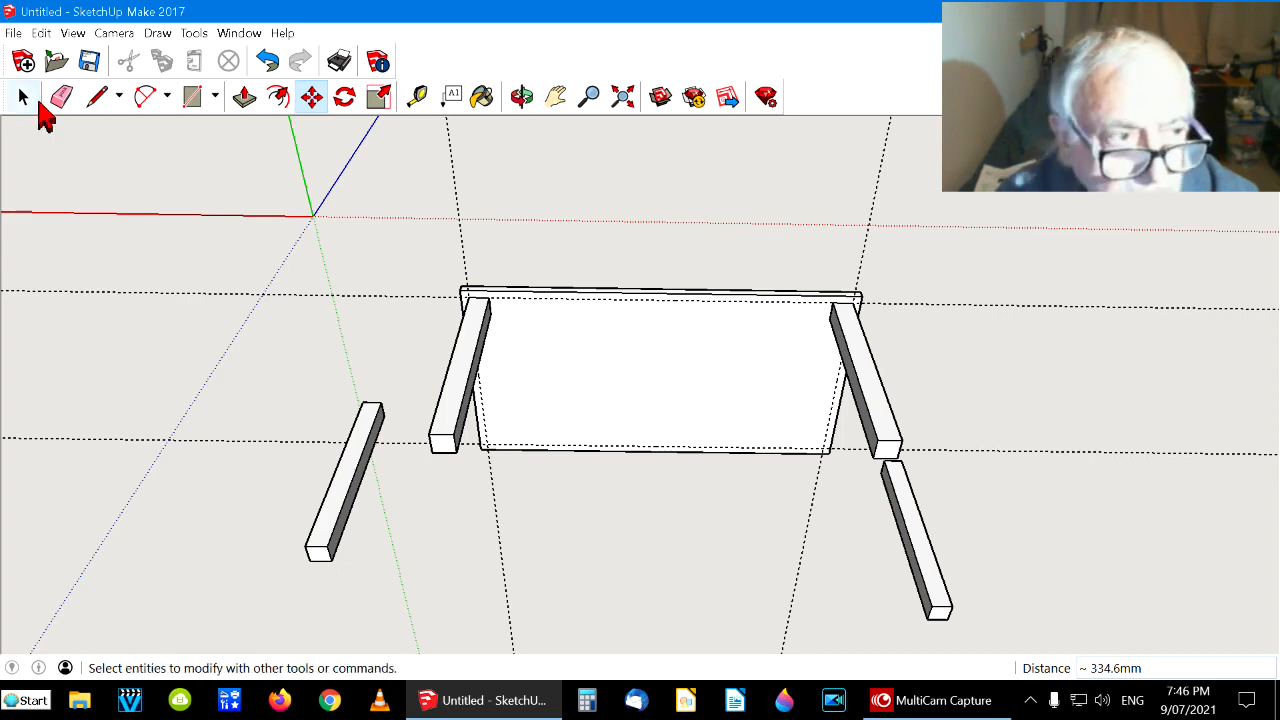
left_click(22, 98)
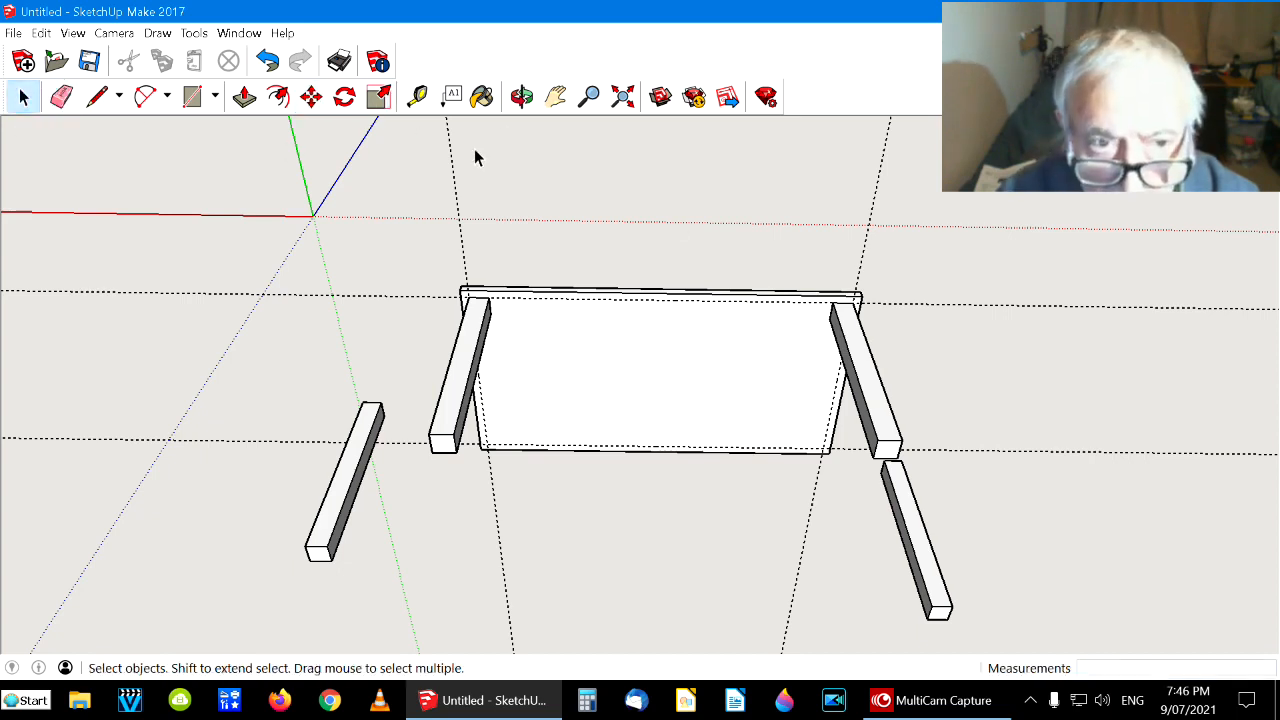
Snap the other origin-end leg's outer corner to the guide intersection beside the long edge farthest from the red axis
left_click(521, 97)
left_click_drag(594, 371, 680, 360)
mouse_move(634, 444)
left_mouse_down()
mouse_move(631, 406)
mouse_move(613, 441)
left_mouse_up()
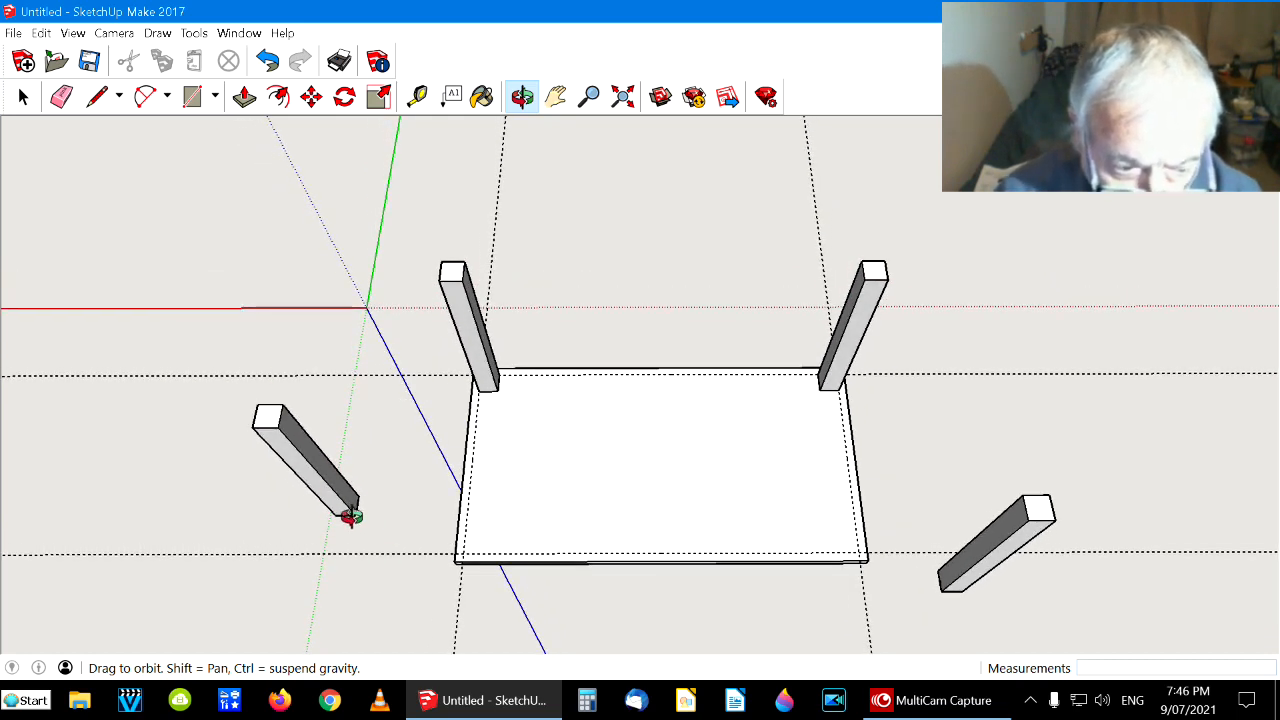
left_click(23, 96)
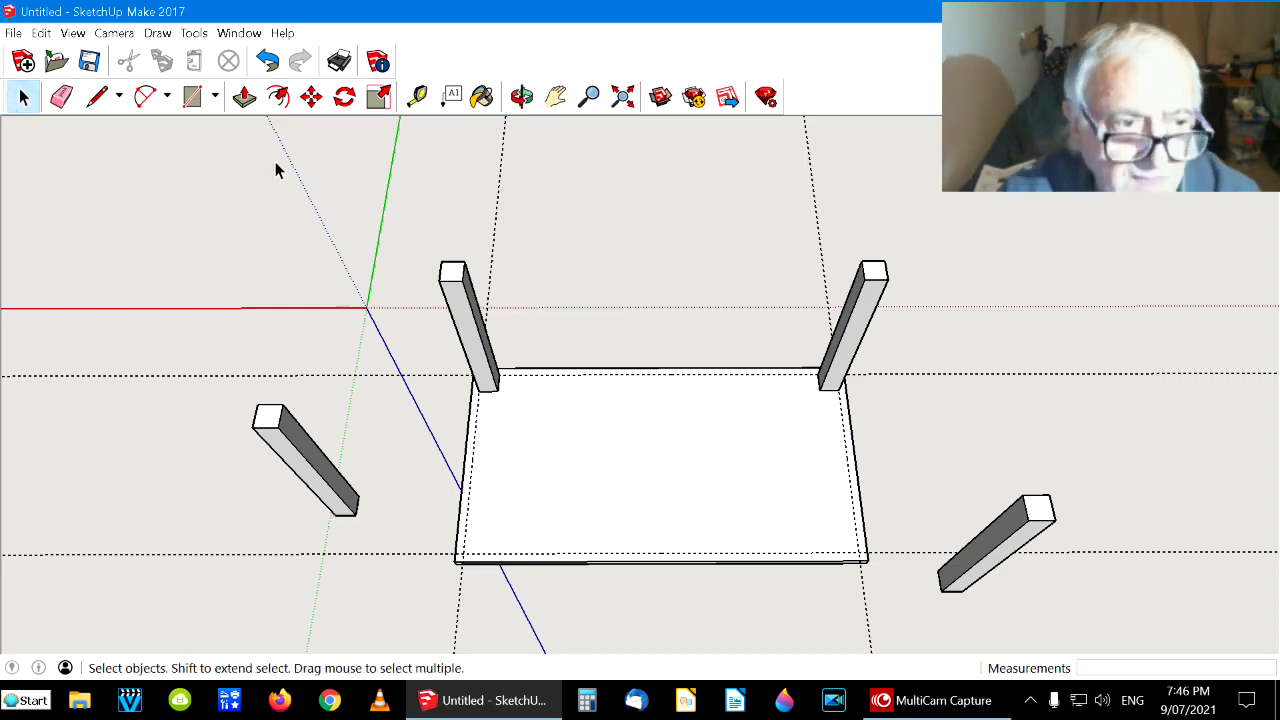
left_click(312, 97)
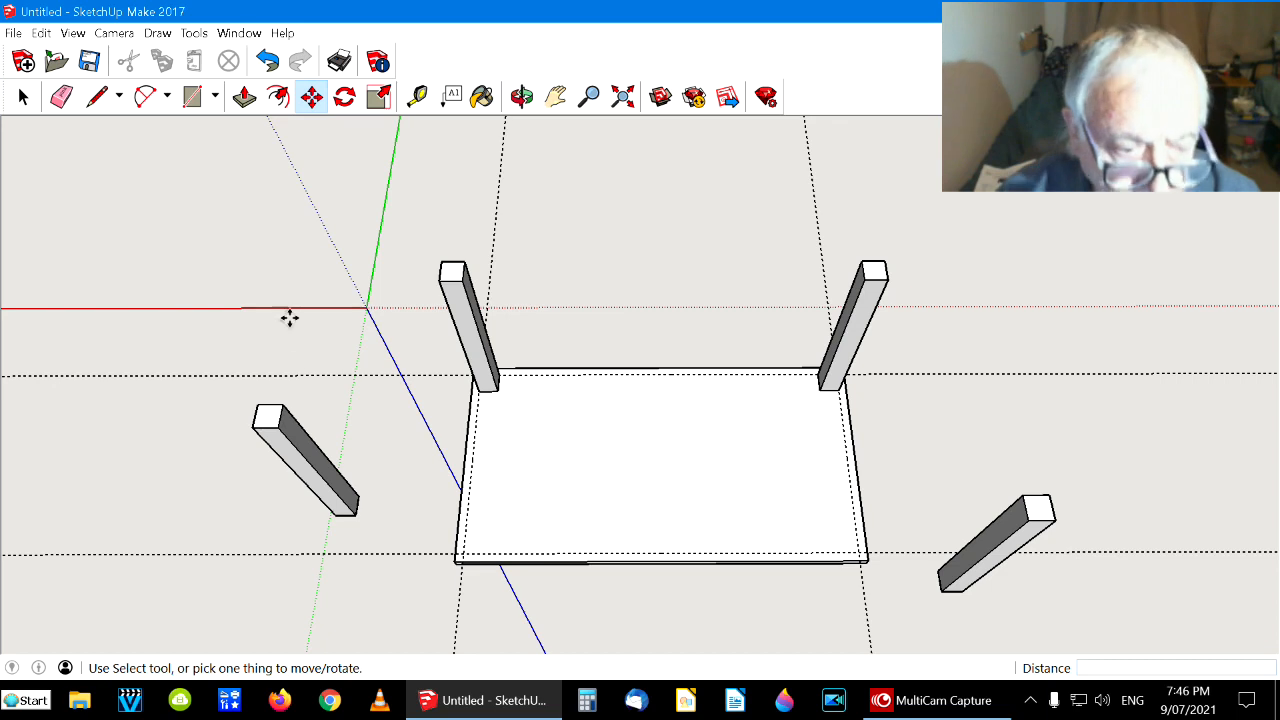
left_click(335, 516)
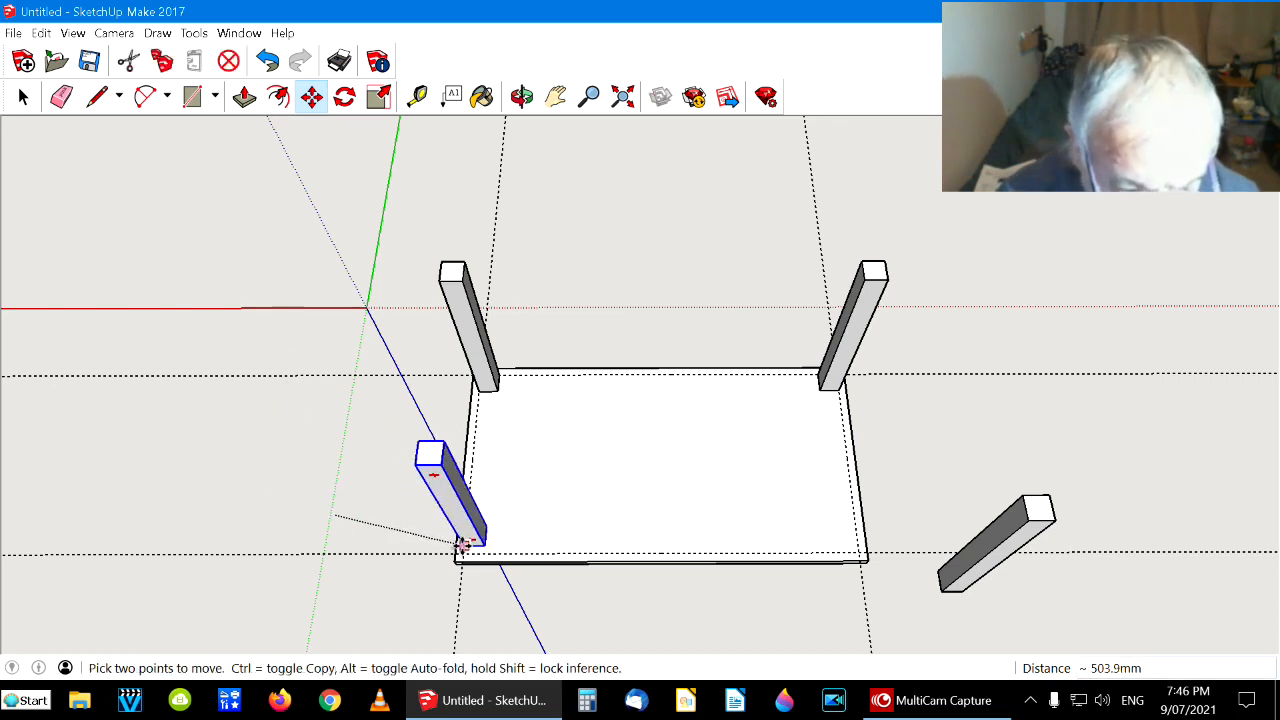
left_click(463, 551)
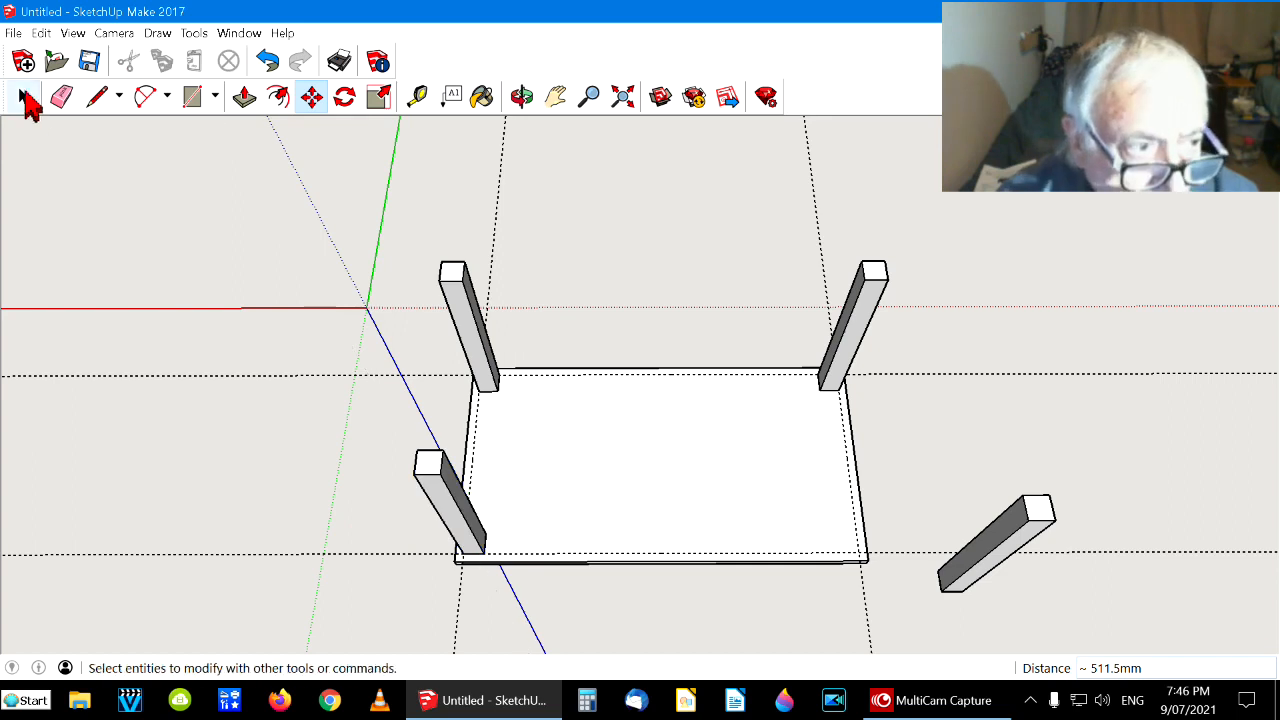
left_click(25, 100)
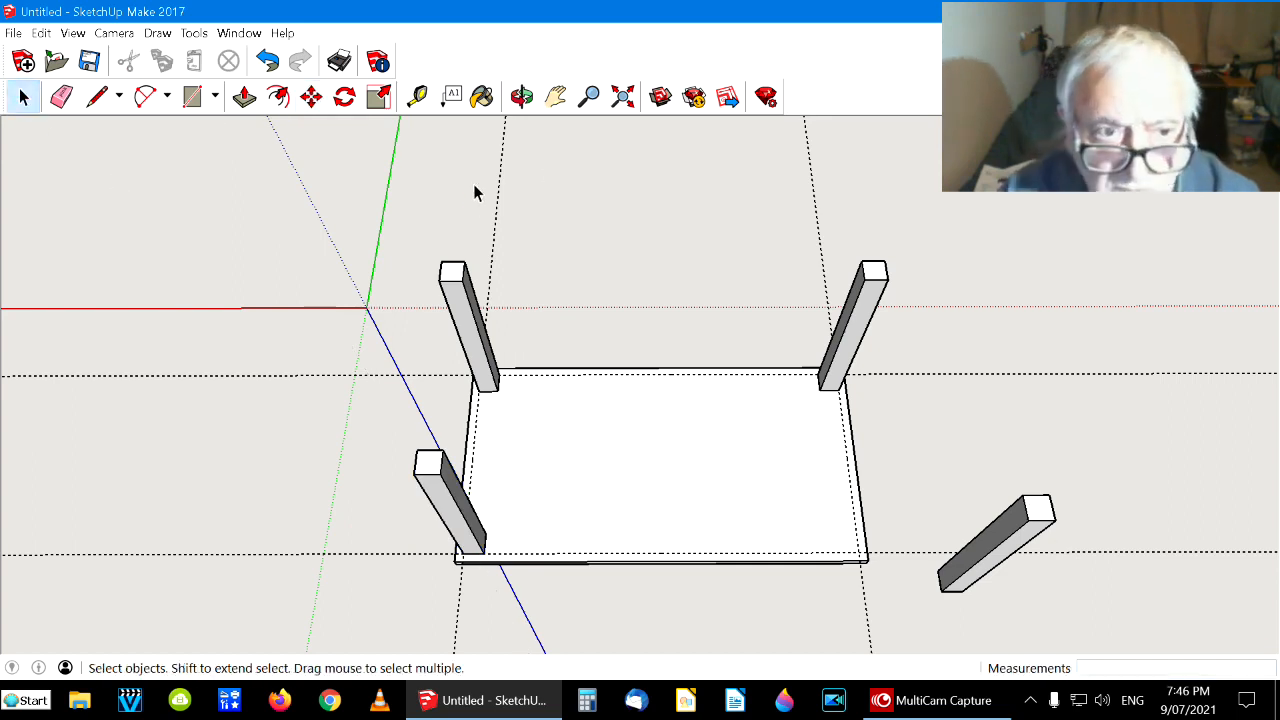
Move the last leg by its outer corner to the remaining guide intersection on the table top's underside
left_click(311, 100)
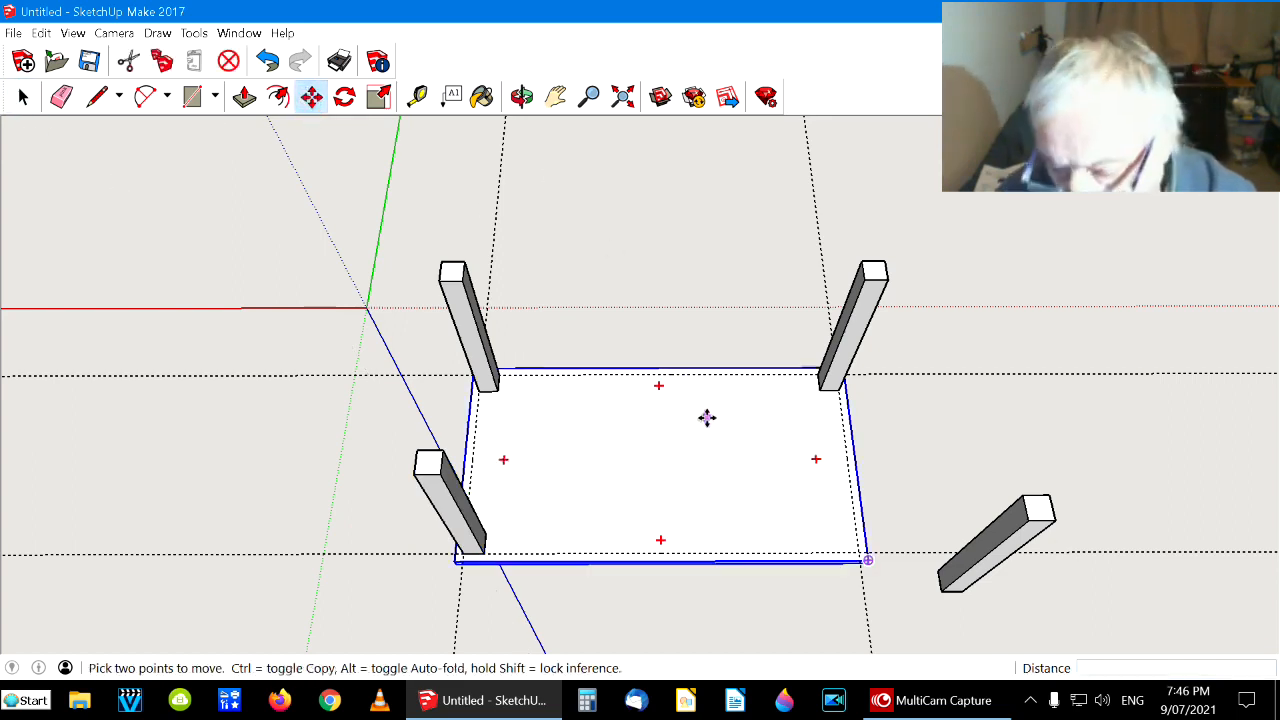
left_click(962, 589)
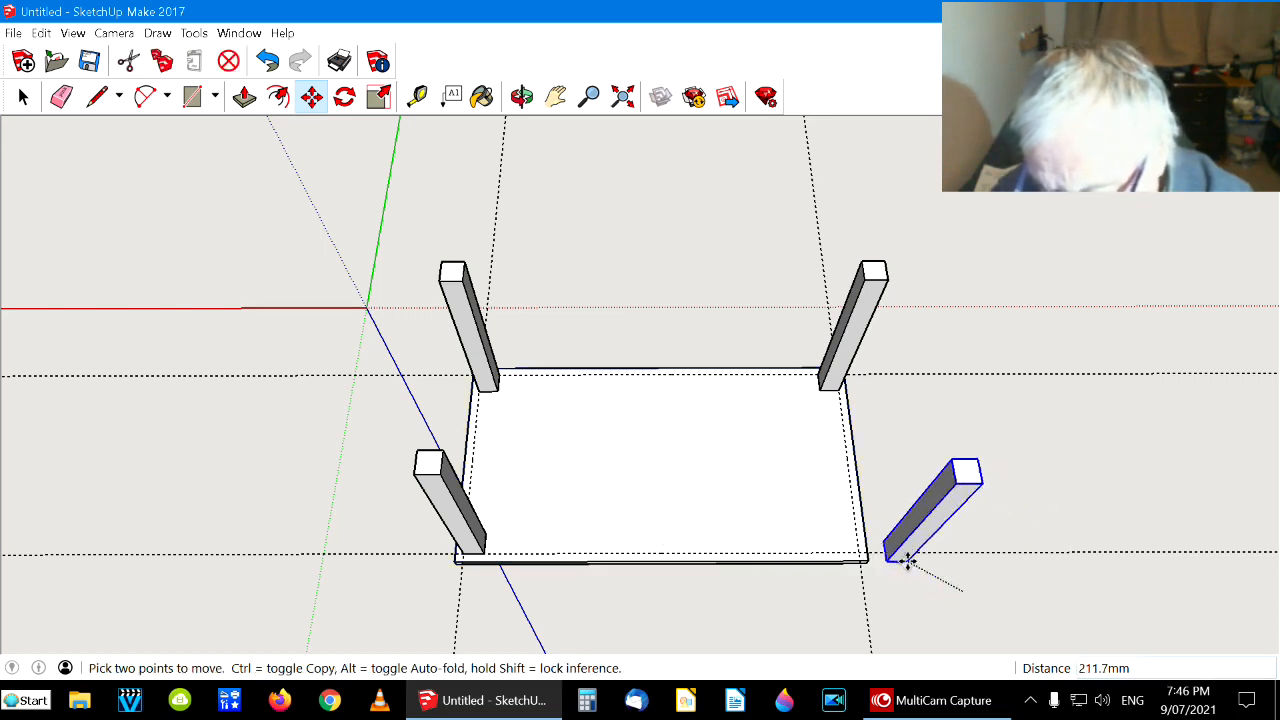
left_click(852, 548)
key("Escape")
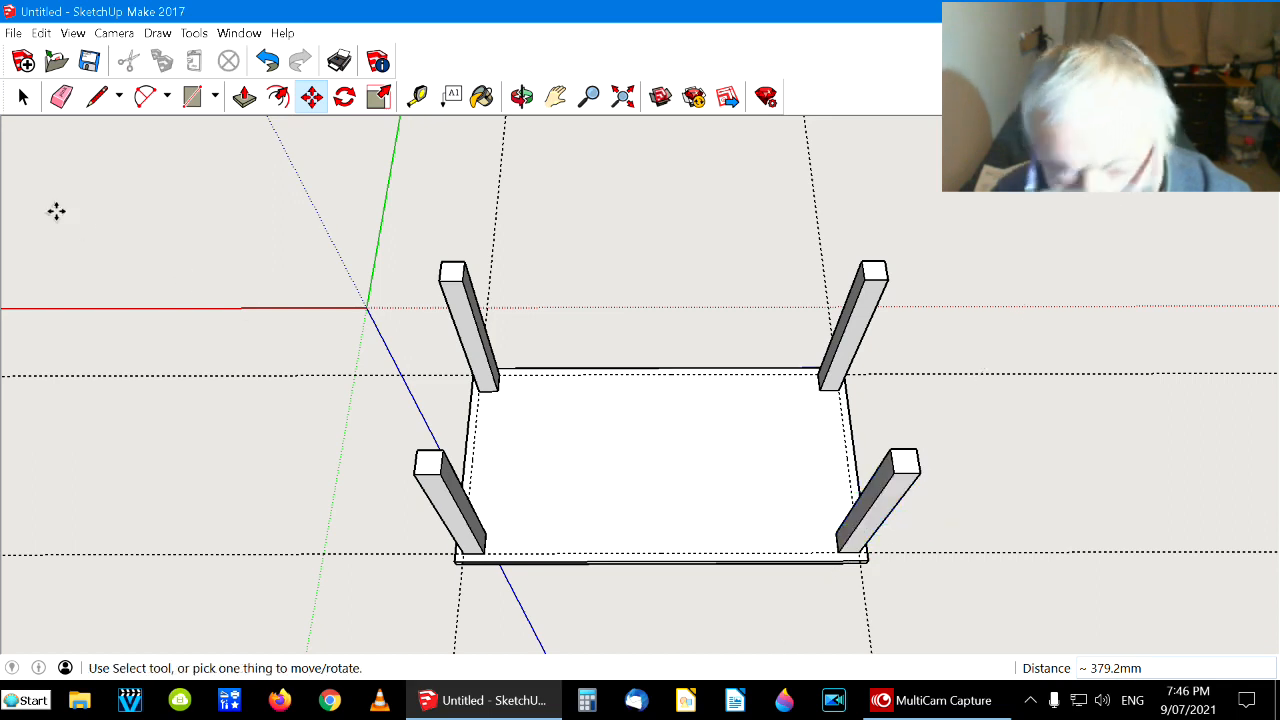
Delete all guide lines from the model
left_click(23, 97)
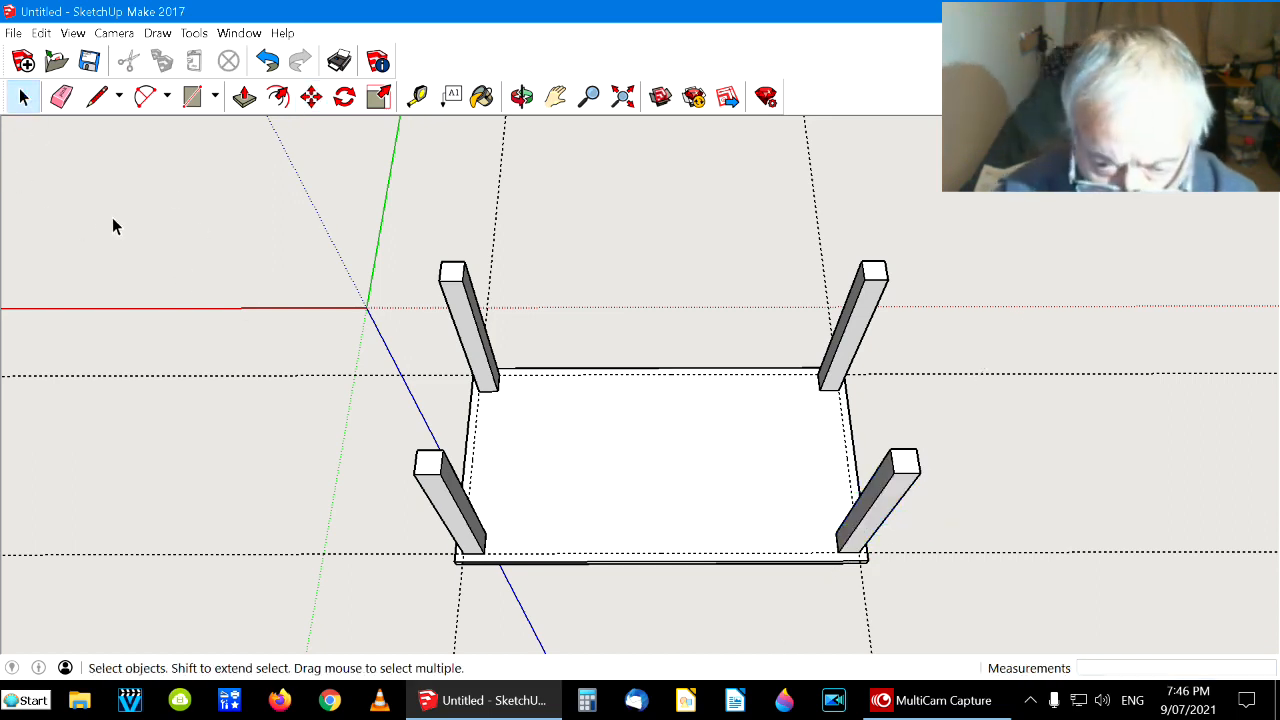
left_click(41, 33)
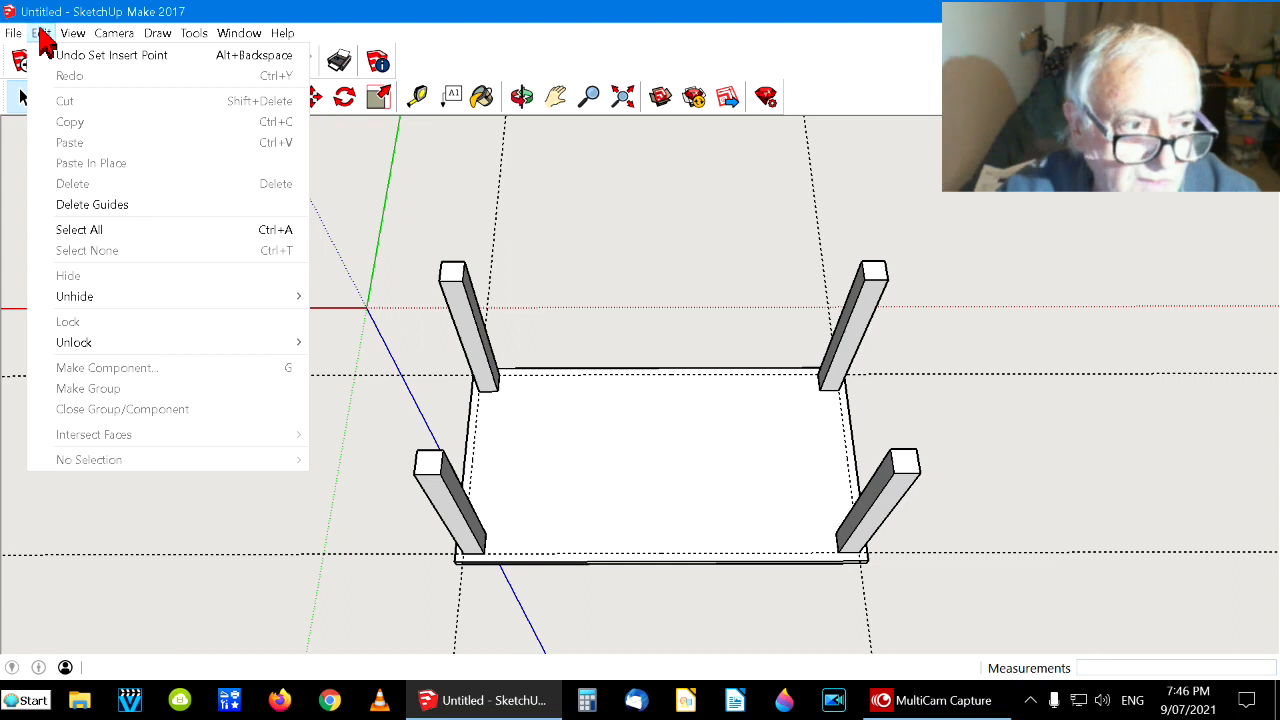
left_click(86, 206)
Draw a 1500 x 100 mm rectangle hanging below the table top's long edge nearest the red axis, starting from its underside corner
left_click(524, 98)
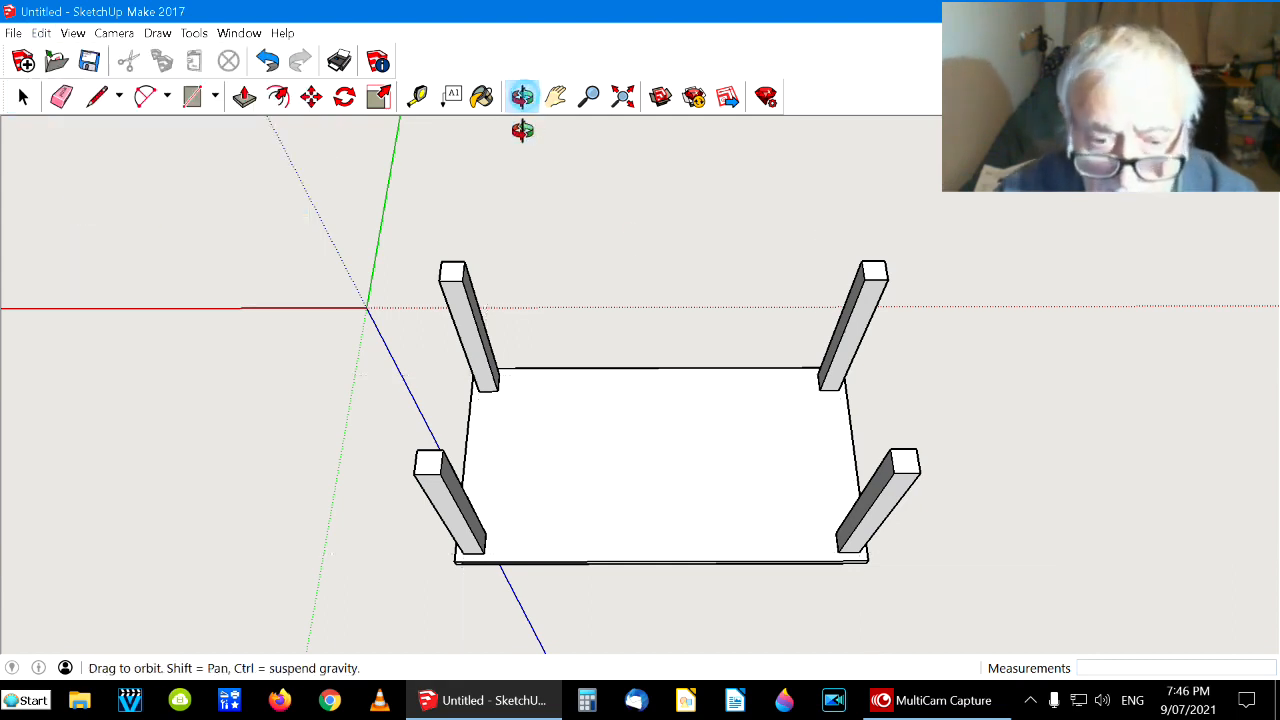
left_click_drag(630, 171, 672, 363)
left_click_drag(612, 214, 637, 340)
left_click_drag(646, 246, 646, 320)
left_click_drag(649, 251, 660, 296)
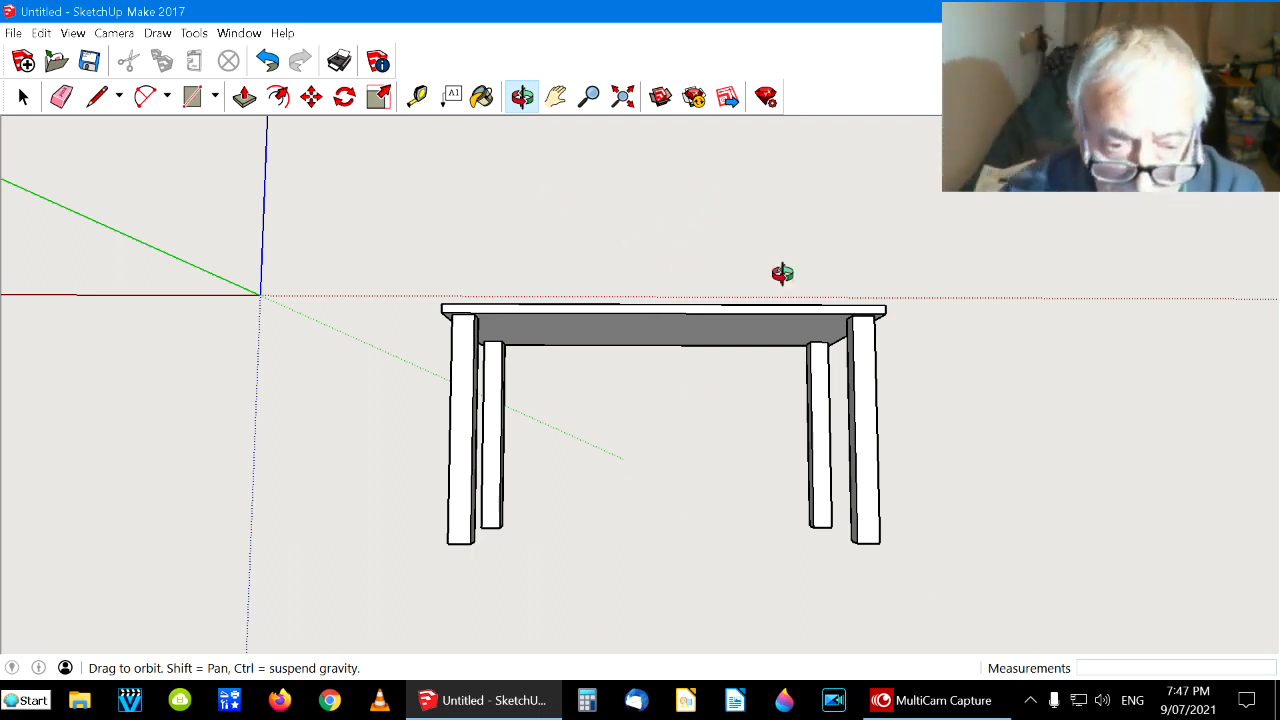
mouse_move(635, 222)
left_mouse_down()
mouse_move(637, 280)
mouse_move(638, 227)
left_mouse_up()
left_click_drag(632, 375, 634, 271)
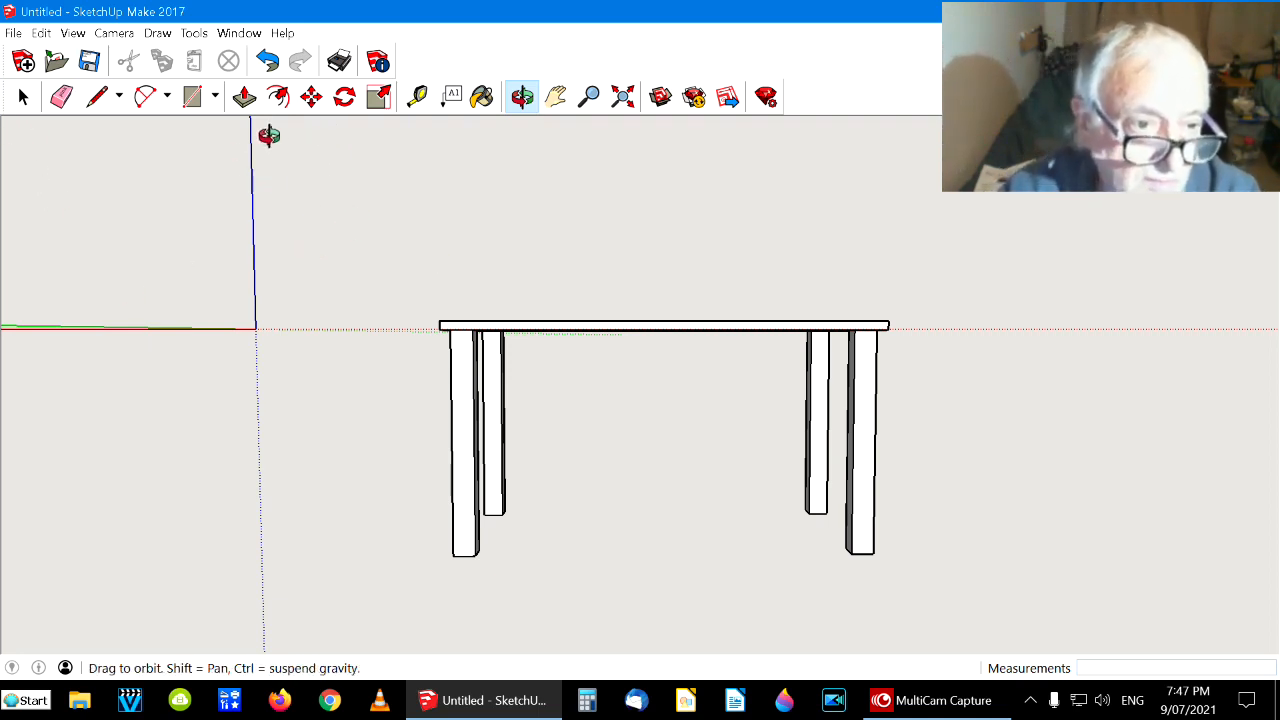
left_click(196, 98)
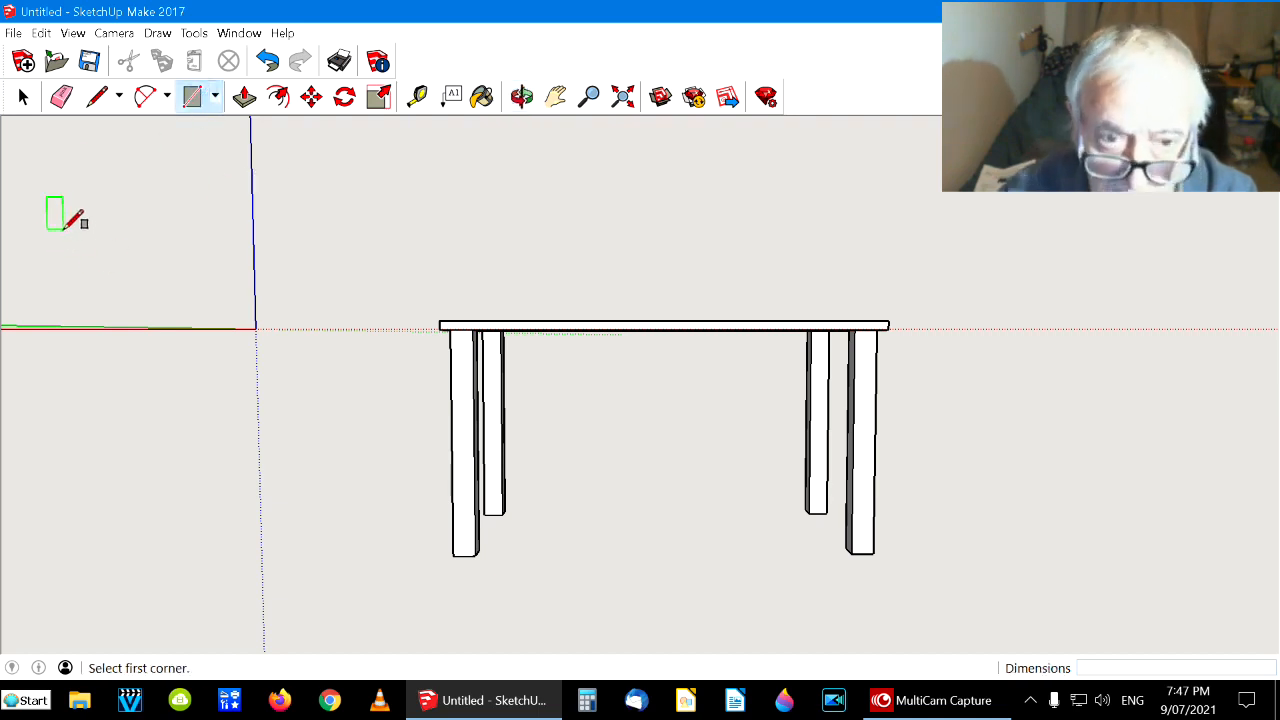
scroll(478, 213, "down", 1)
scroll(456, 252, "up", 2)
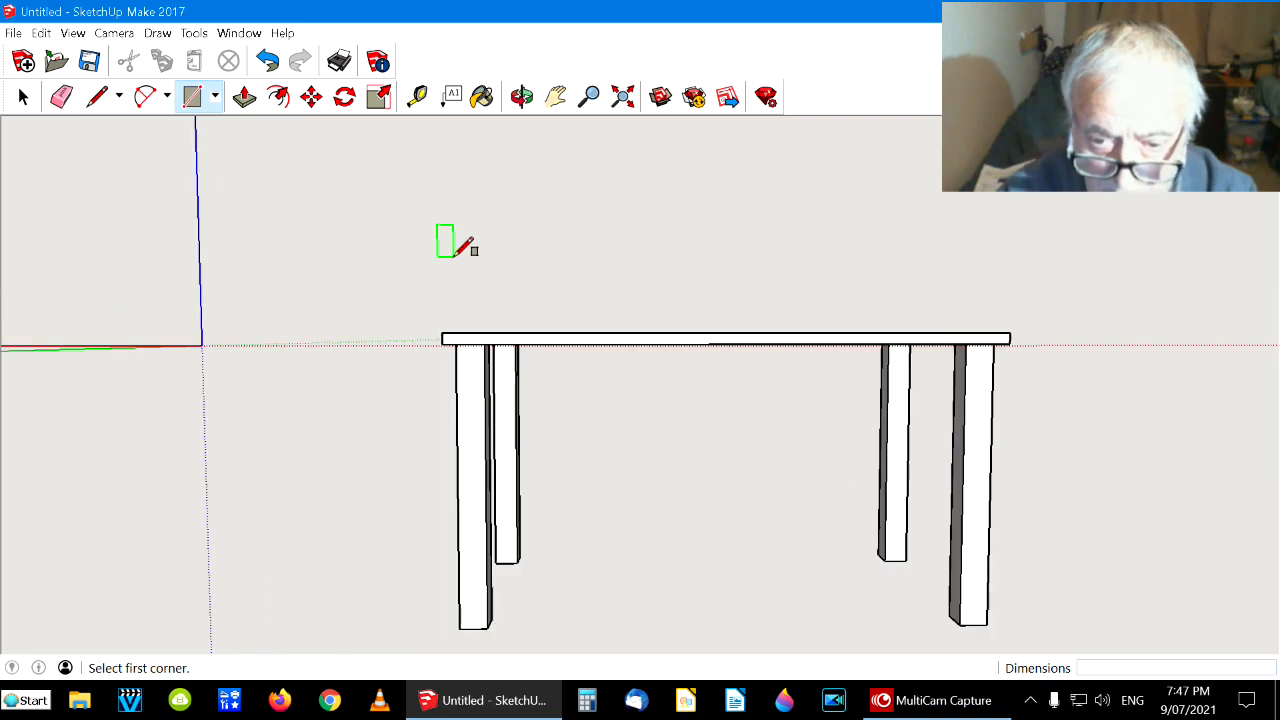
scroll(450, 255, "up", 1)
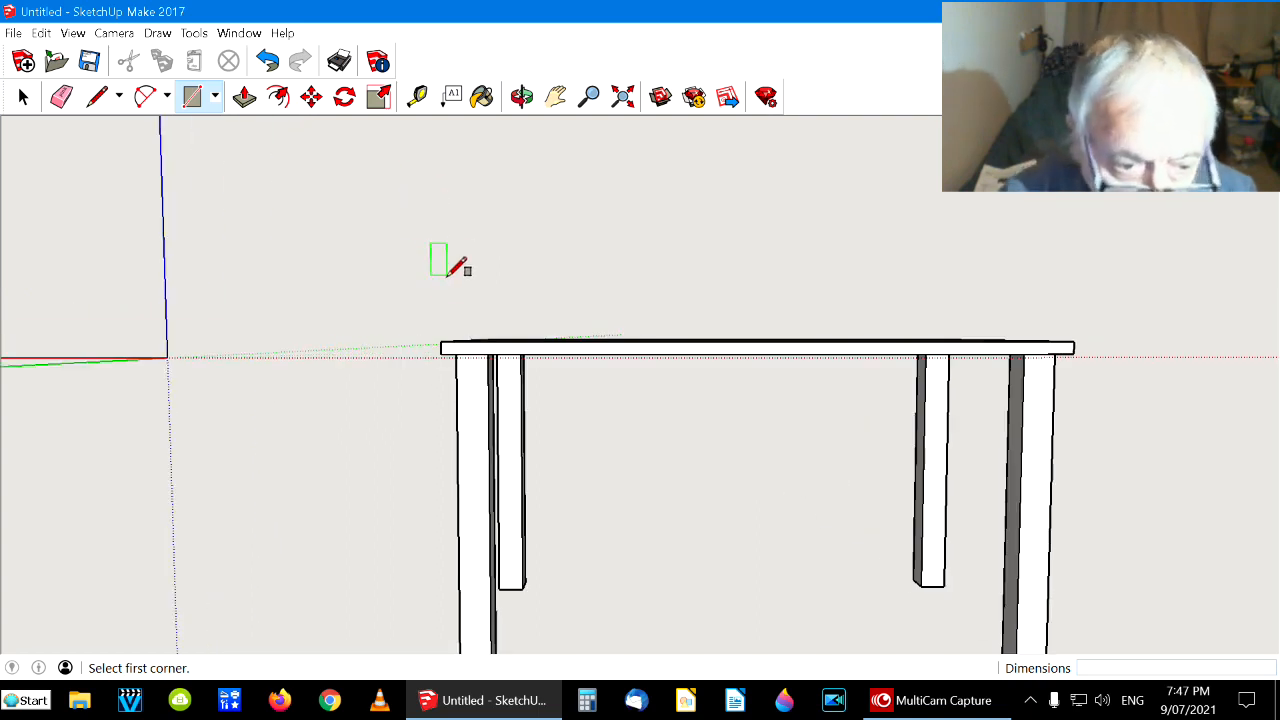
left_click(441, 352)
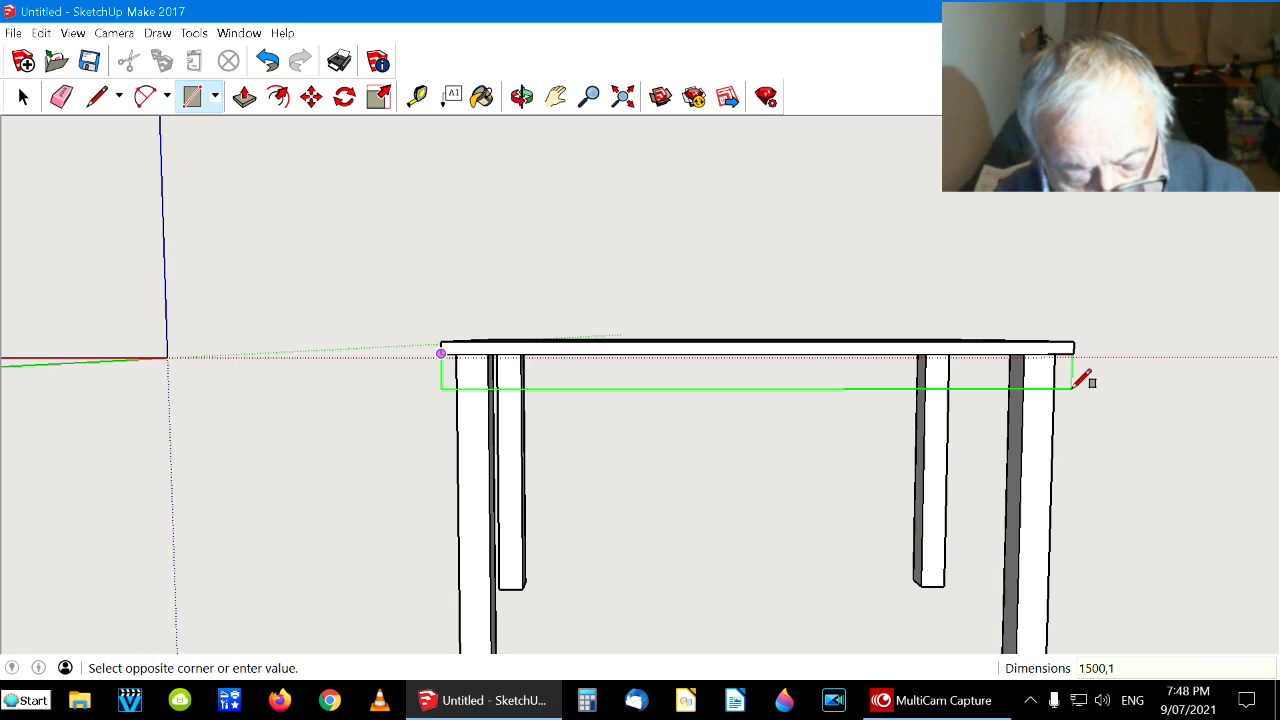
type("0")
key("Return")
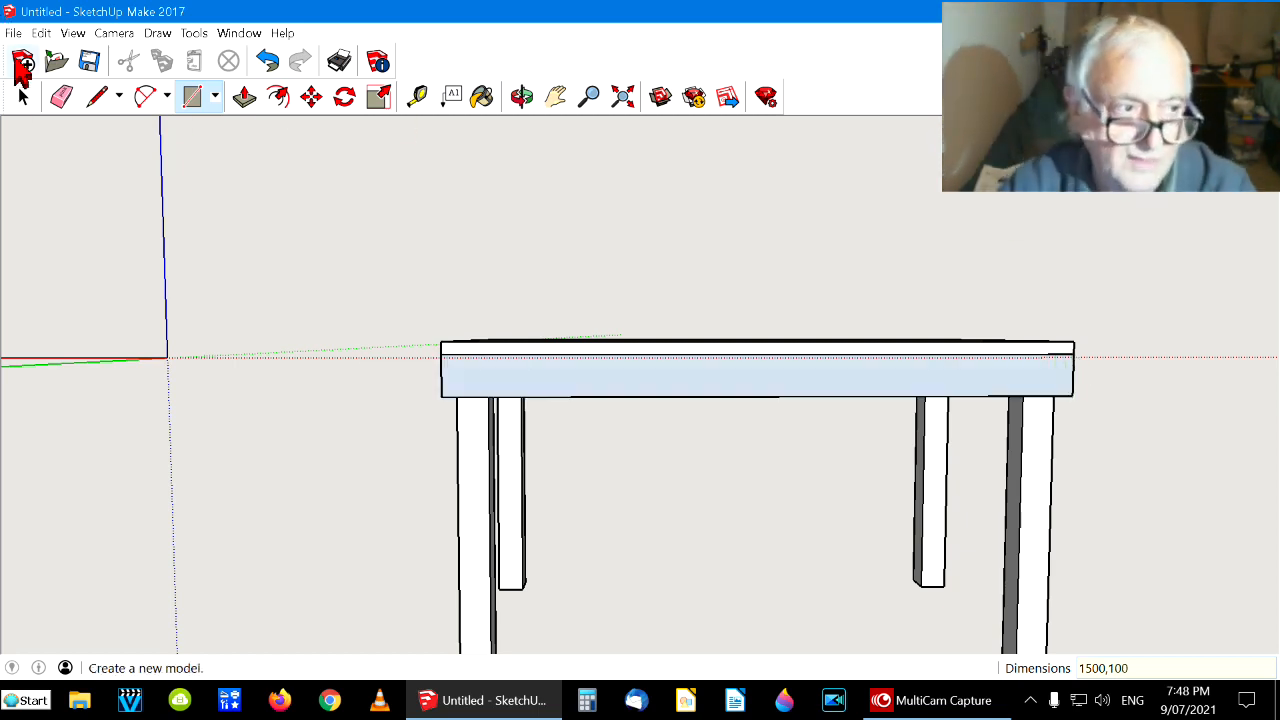
left_click(20, 100)
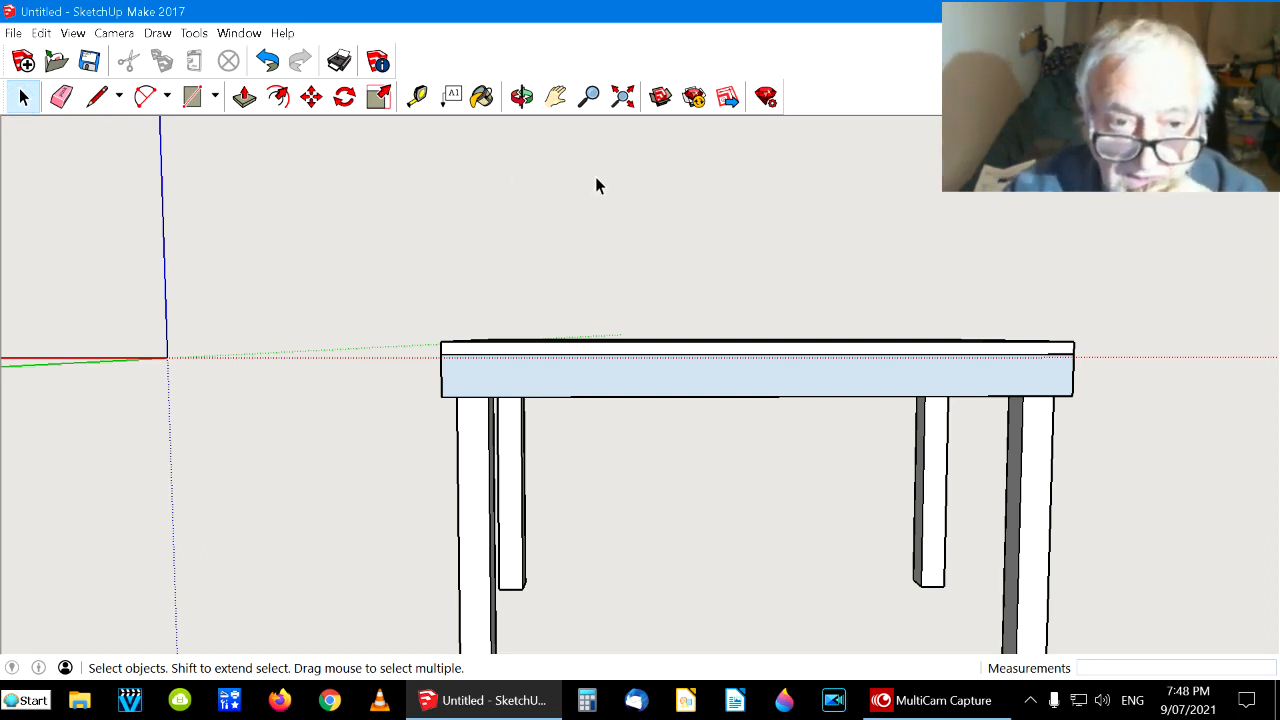
Push/Pull the rectangle's inner face 30 mm inward under the table top
left_click(522, 97)
mouse_move(715, 456)
left_mouse_down()
mouse_move(720, 346)
mouse_move(709, 417)
mouse_move(706, 323)
mouse_move(737, 400)
mouse_move(734, 331)
mouse_move(694, 383)
mouse_move(691, 320)
mouse_move(697, 366)
mouse_move(691, 331)
mouse_move(677, 363)
mouse_move(671, 314)
mouse_move(669, 380)
mouse_move(669, 334)
mouse_move(720, 423)
mouse_move(712, 385)
mouse_move(706, 431)
mouse_move(711, 389)
left_mouse_up()
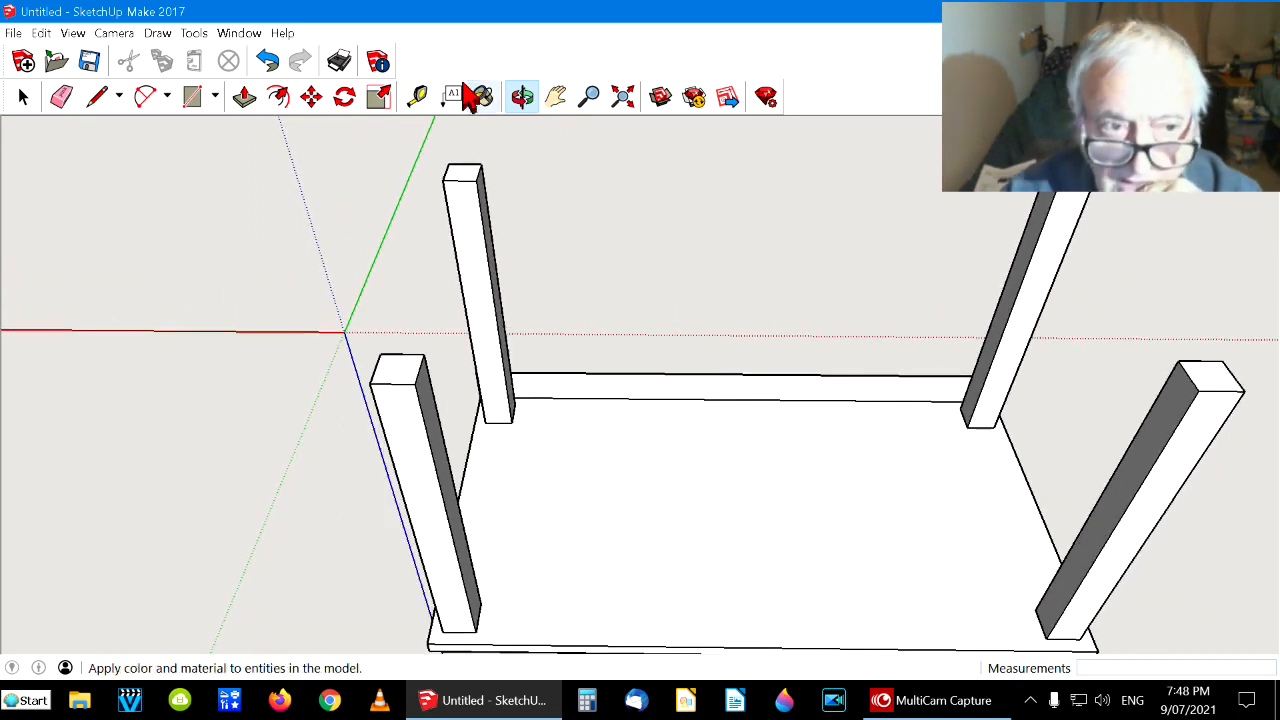
left_click(245, 97)
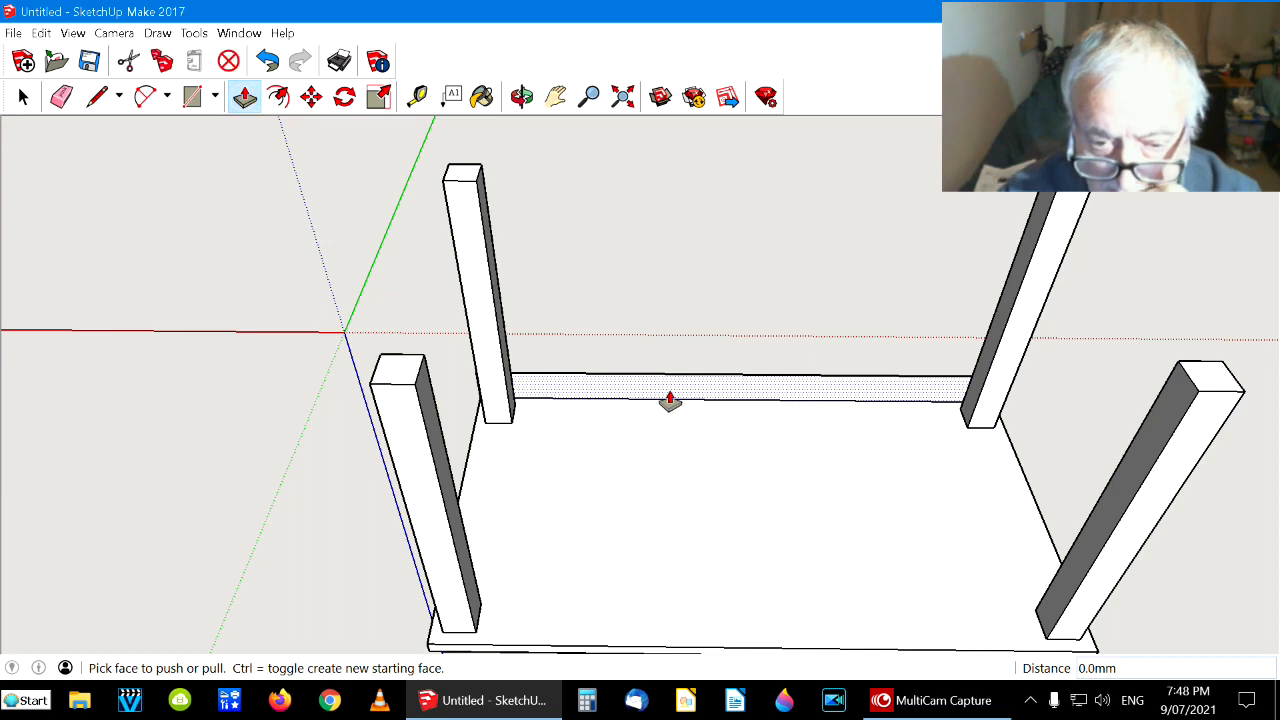
left_click(670, 399)
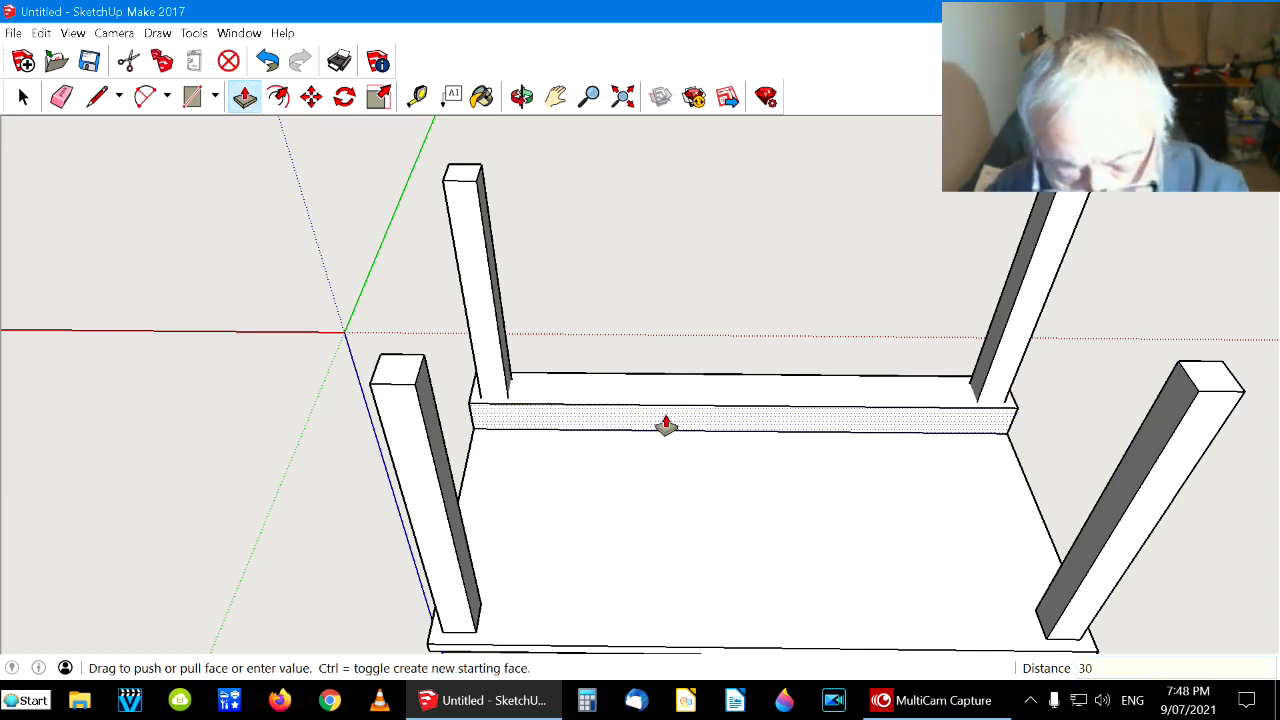
key("Return")
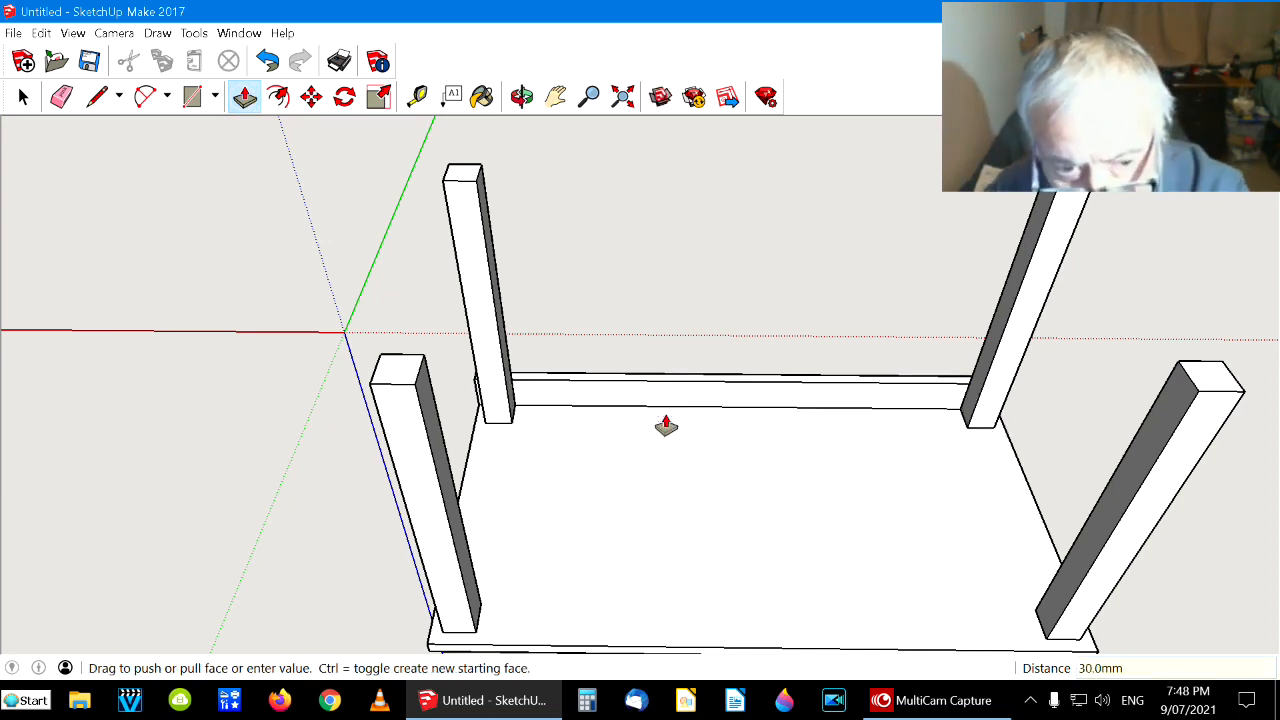
left_click(24, 97)
Make the whole board beneath the long edge a component with the definition name skirt, and clear the selection
left_click(522, 96)
left_click_drag(665, 216, 720, 327)
left_click_drag(567, 302, 604, 252)
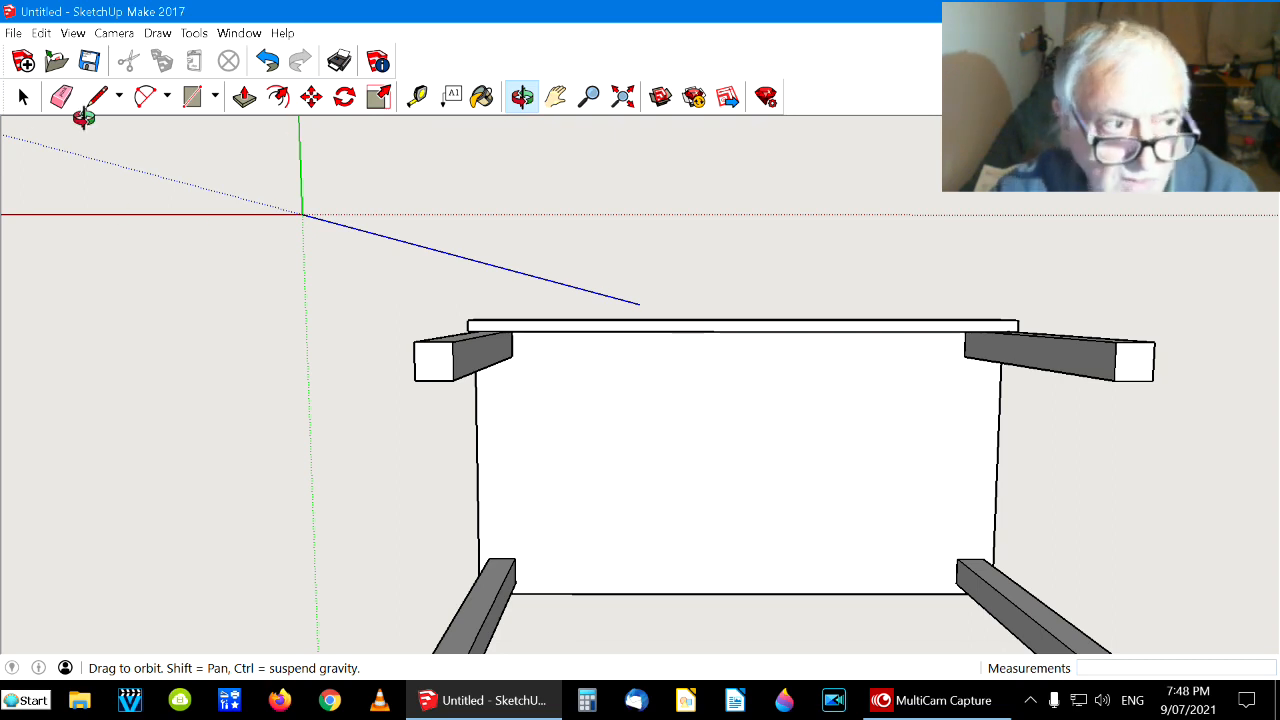
left_click(22, 99)
left_click(530, 102)
mouse_move(716, 208)
left_mouse_down()
mouse_move(717, 274)
mouse_move(760, 200)
mouse_move(789, 231)
mouse_move(731, 217)
mouse_move(726, 251)
mouse_move(716, 232)
left_mouse_up()
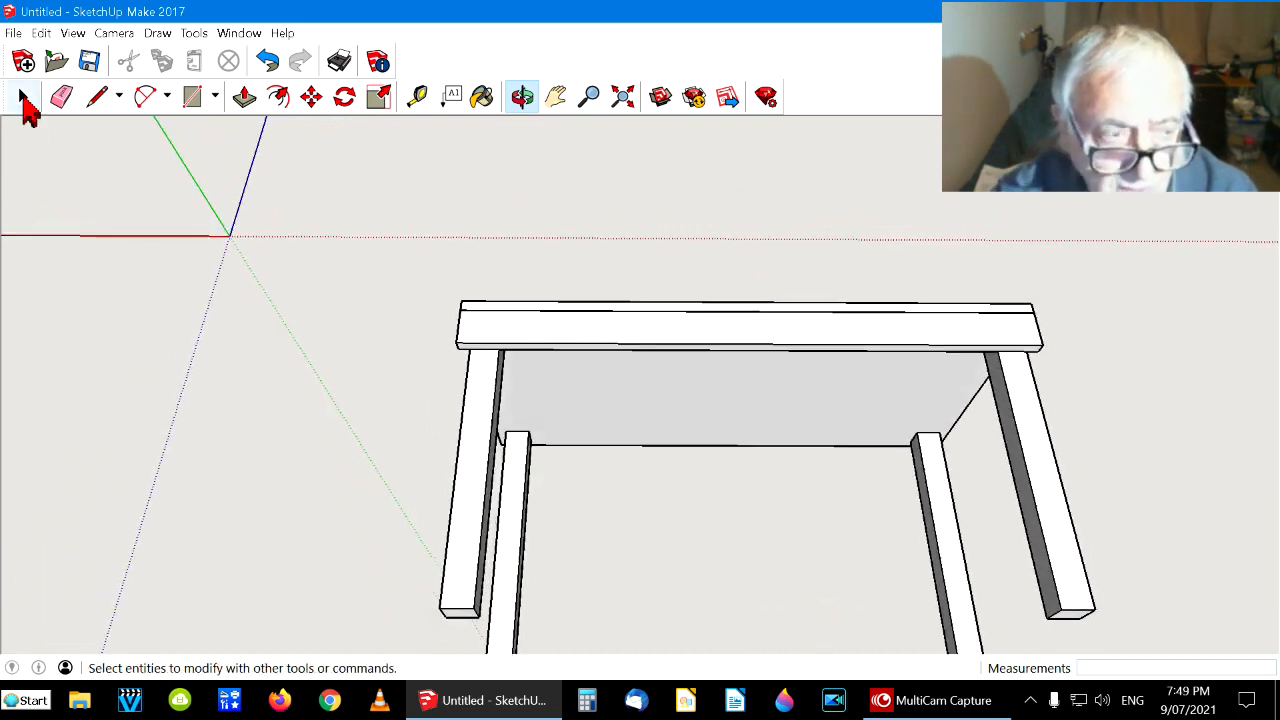
left_click(24, 97)
left_click(663, 327)
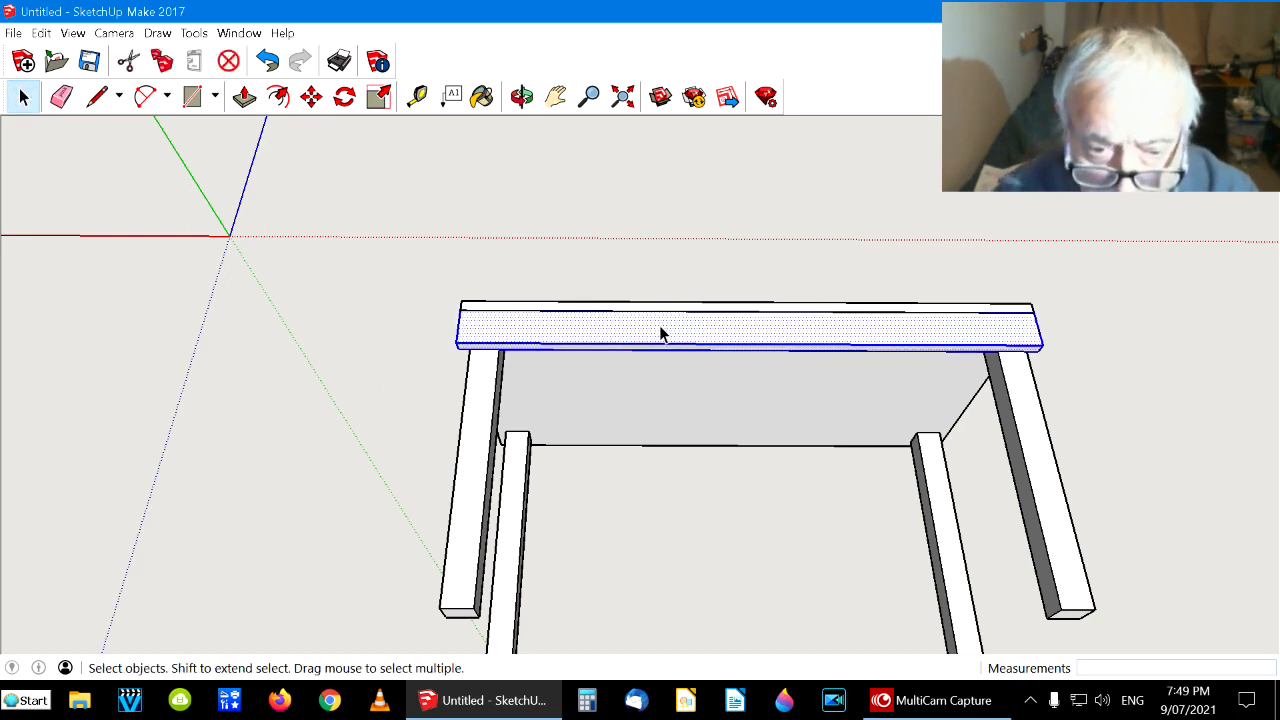
left_click(41, 33)
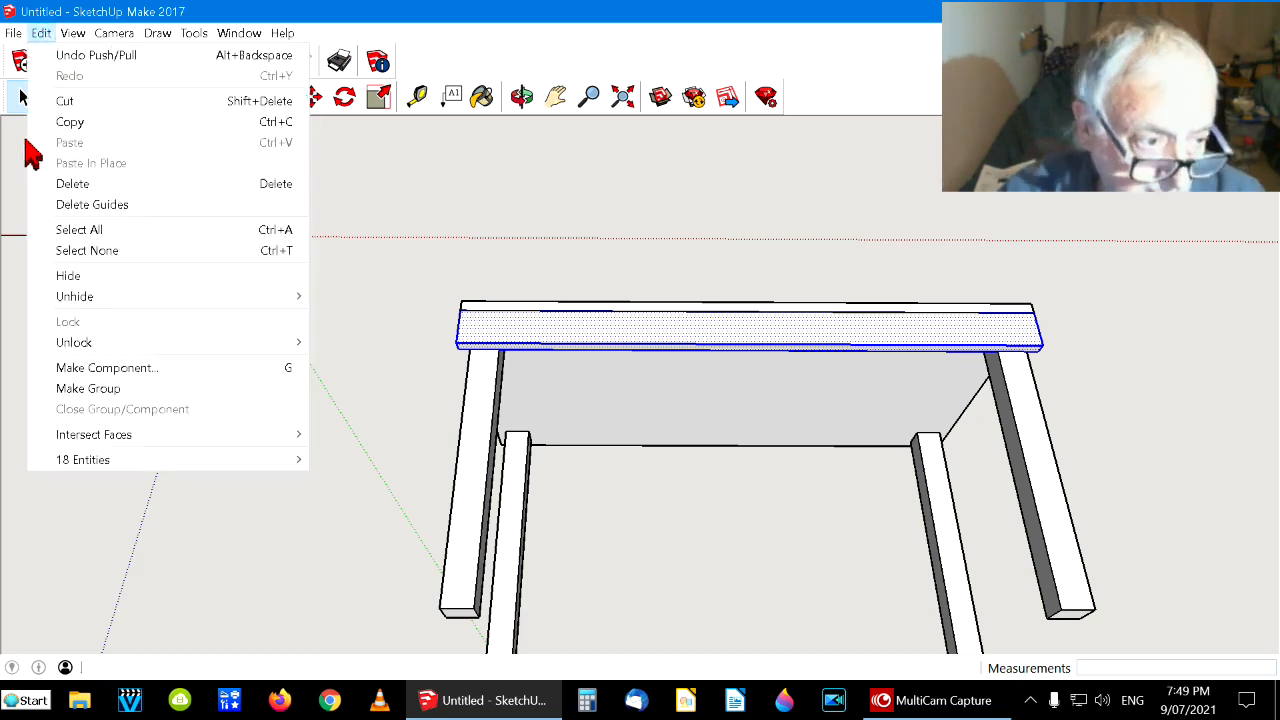
left_click(100, 368)
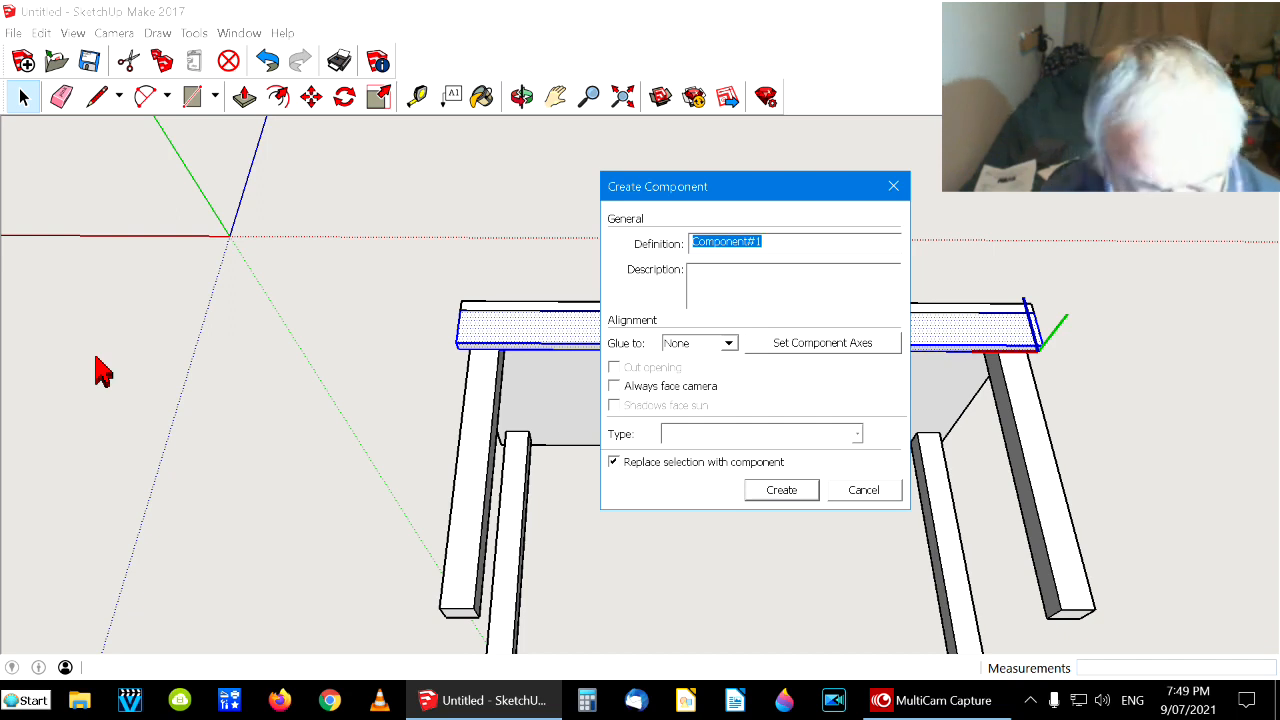
type("S")
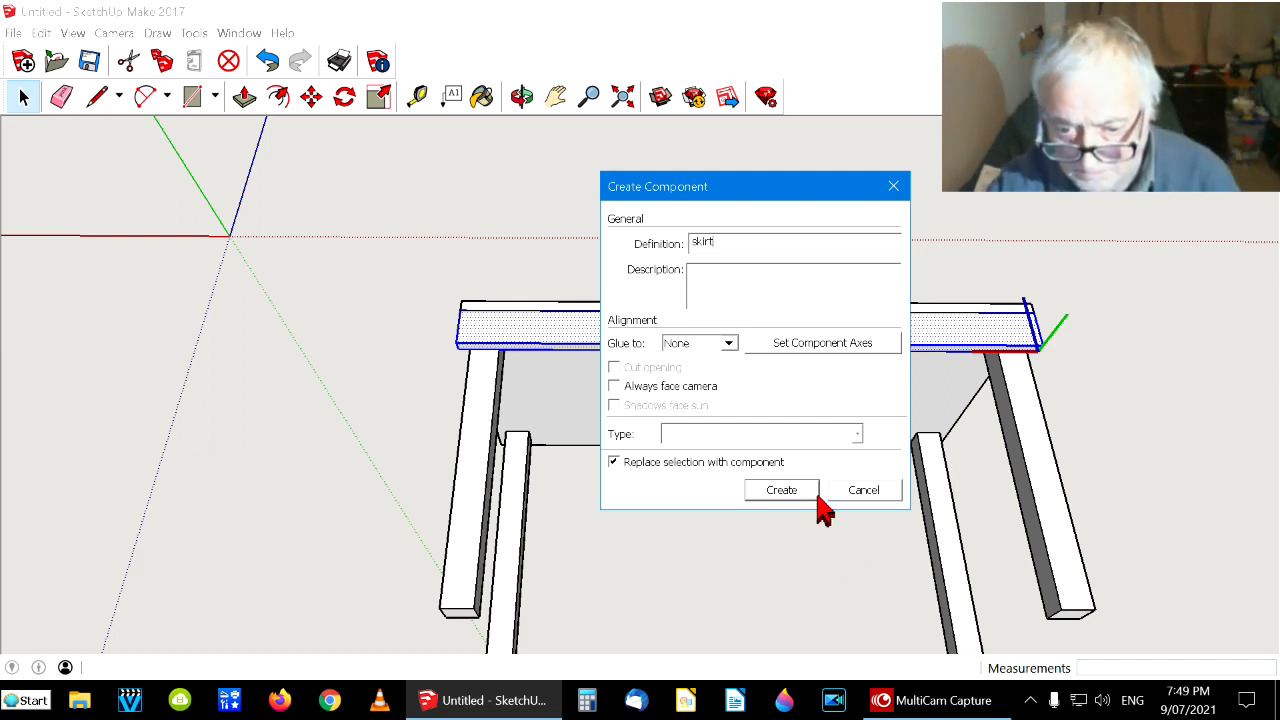
left_click(773, 491)
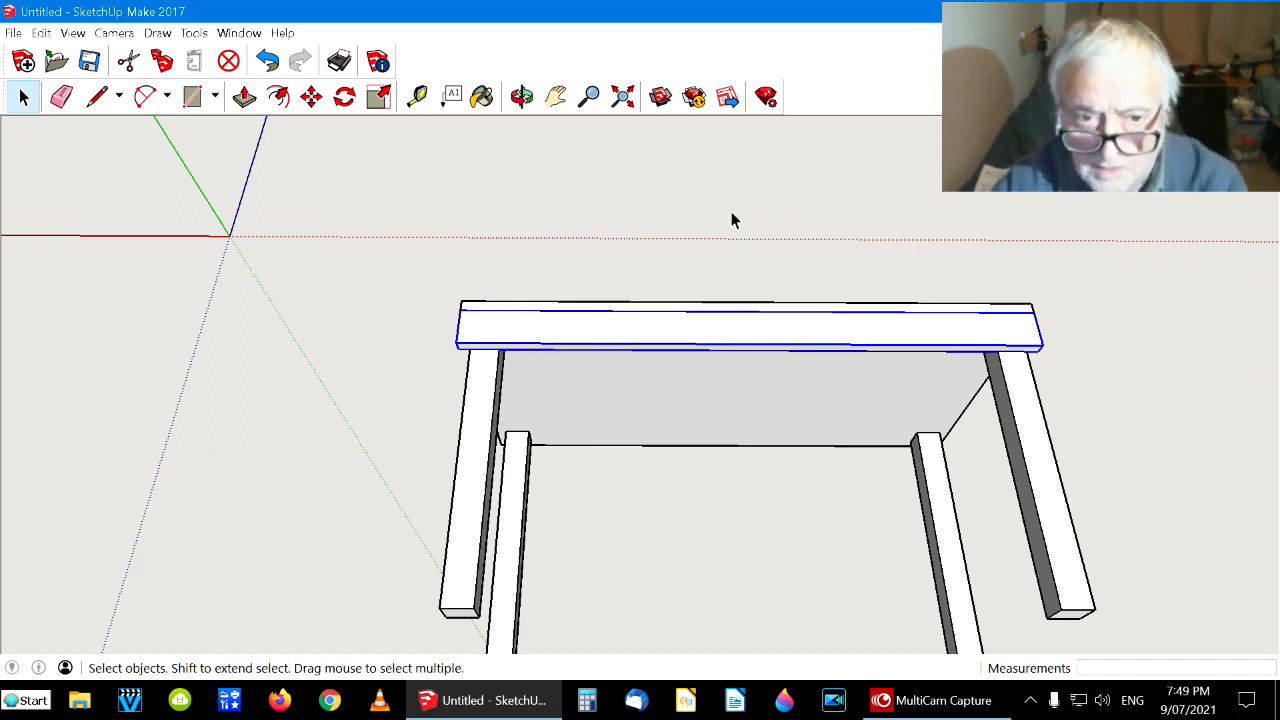
left_click(520, 104)
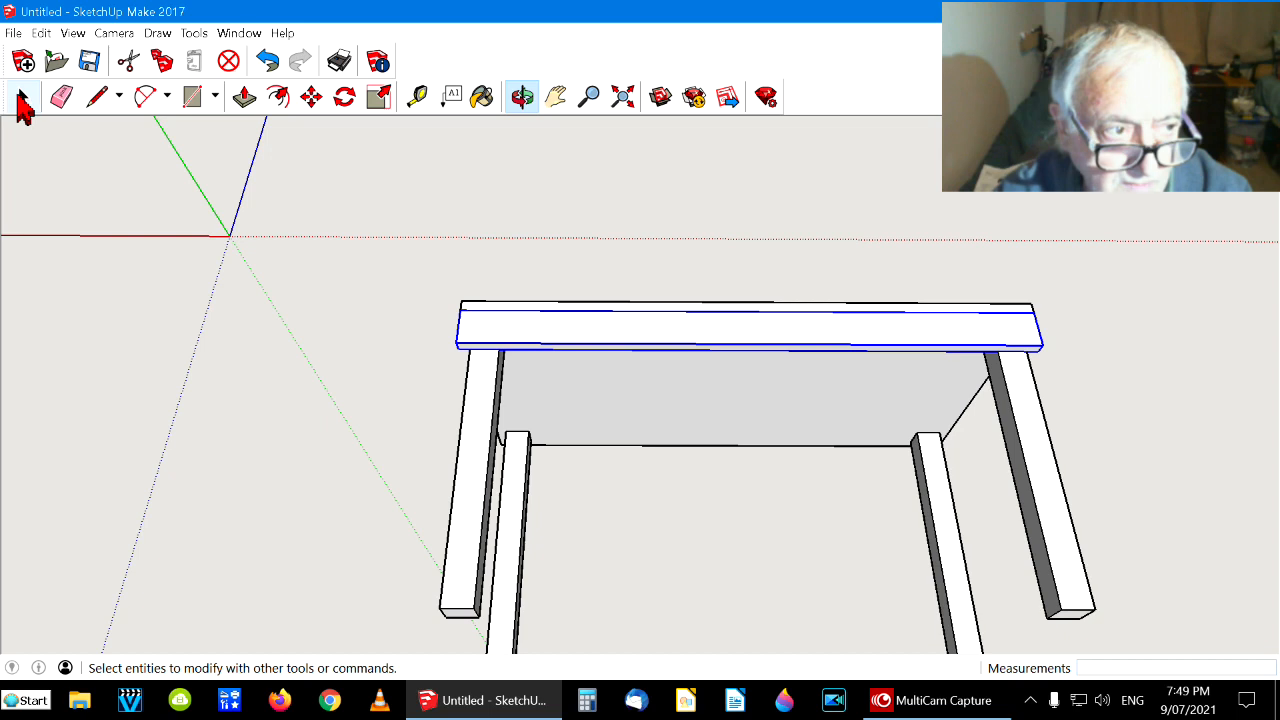
left_click(22, 96)
left_click(78, 256)
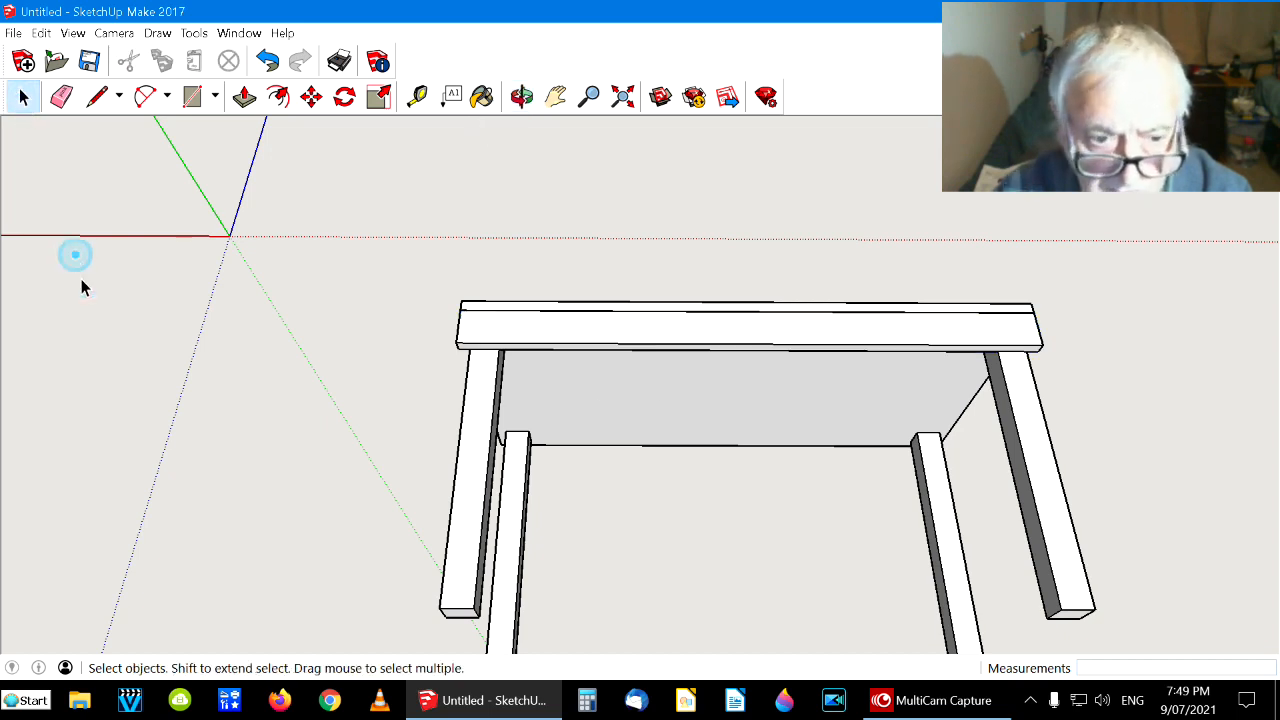
Copy the skirt component across the table to just outside the opposite long edge of the top
left_click(522, 96)
left_click_drag(709, 489, 824, 426)
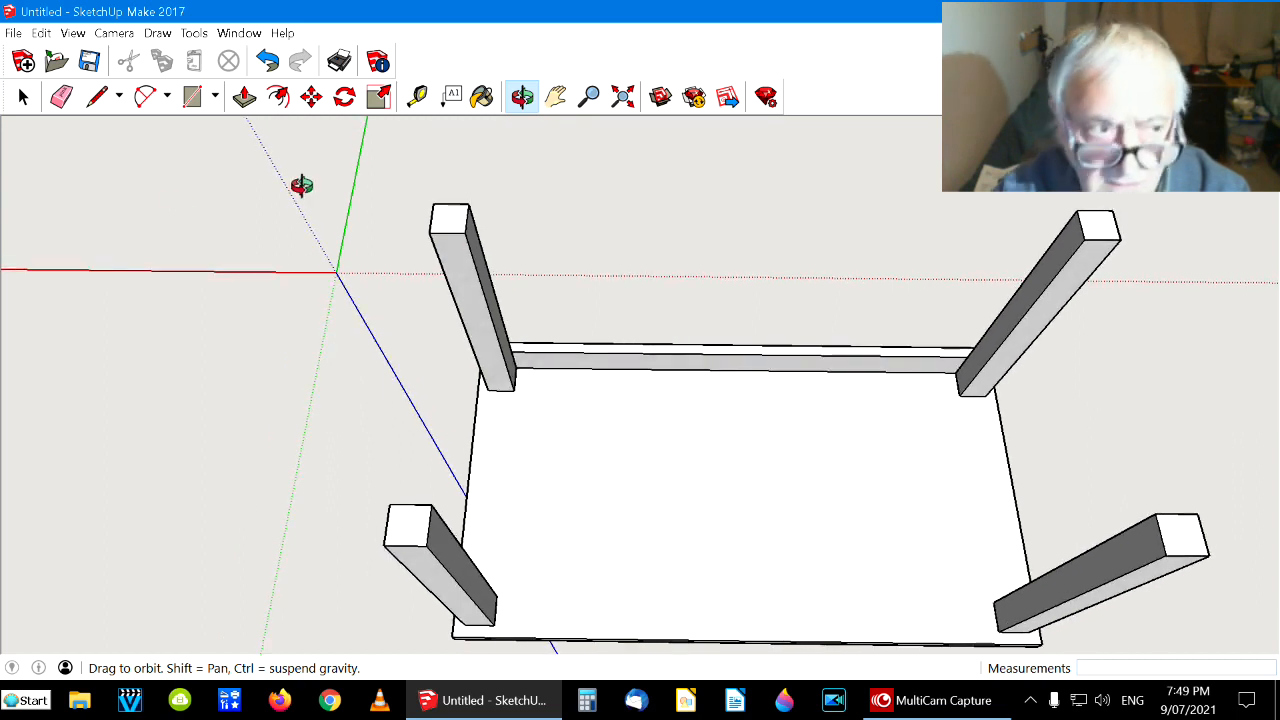
left_click(311, 96)
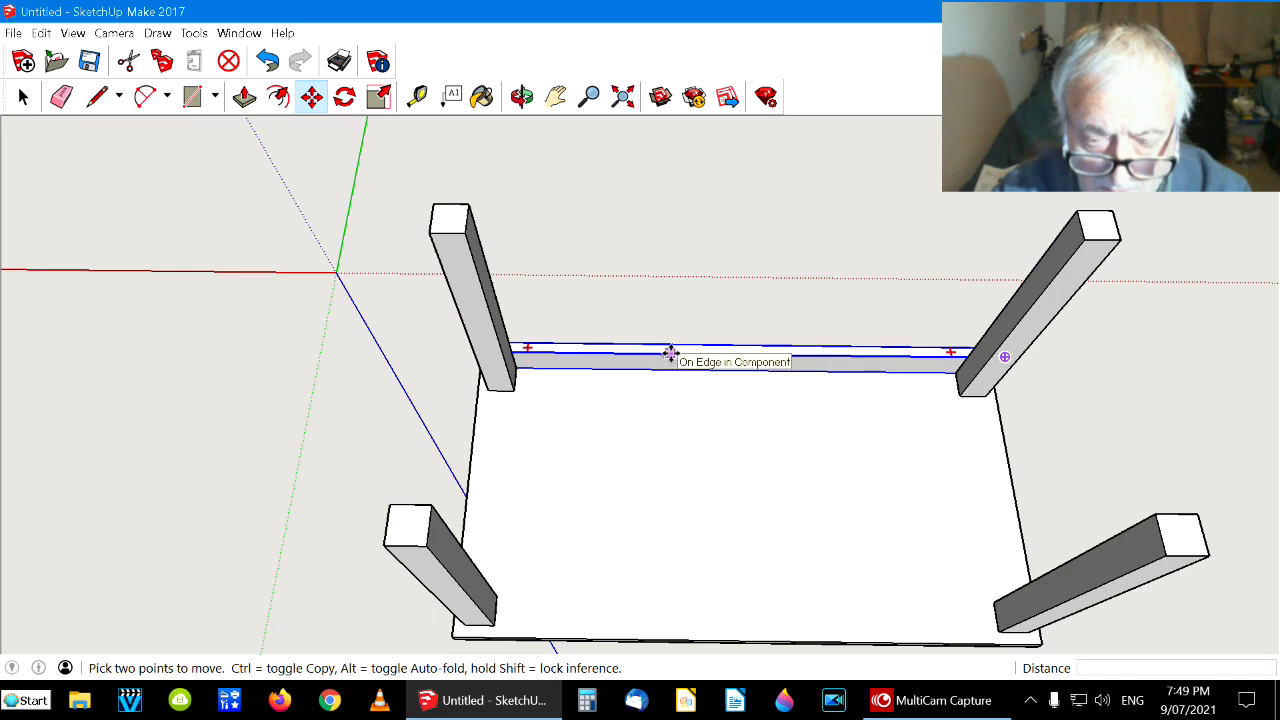
left_click_drag(670, 353, 680, 509)
key("ctrl")
Move the copied skirt by its outer end corner to the matching underside corner of the table top's long edge
left_click(521, 96)
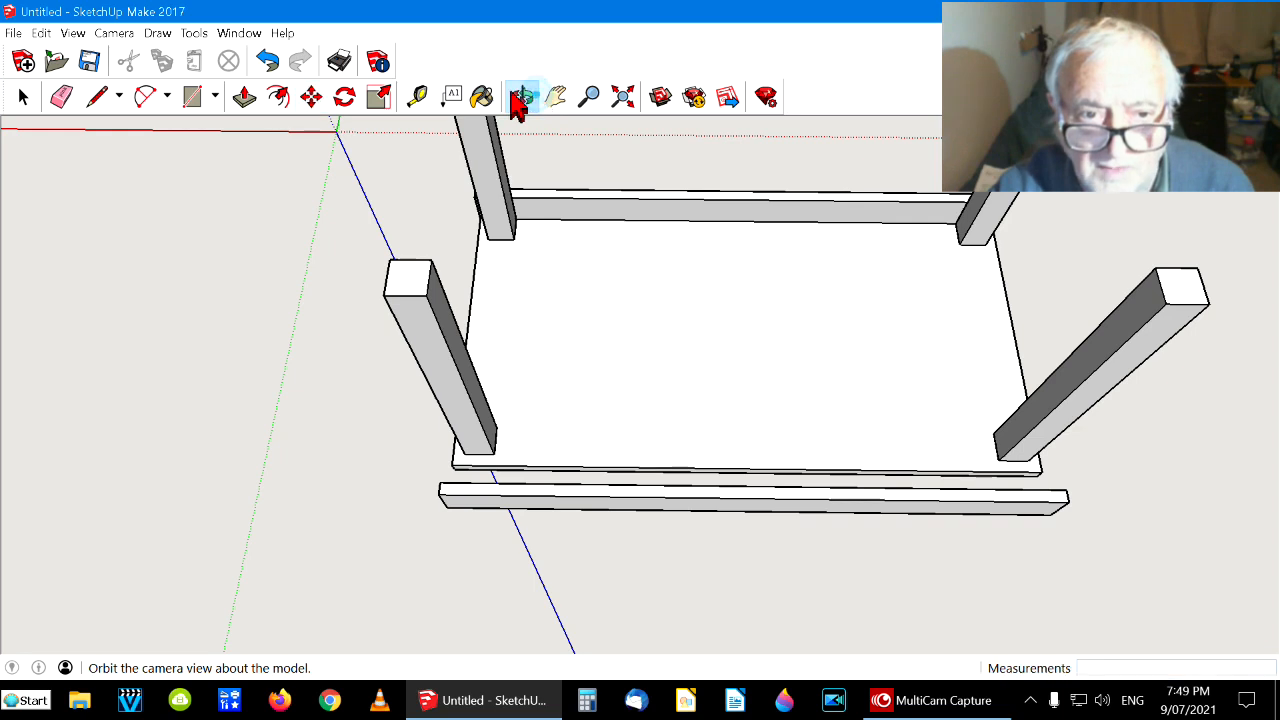
left_click_drag(637, 309, 634, 277)
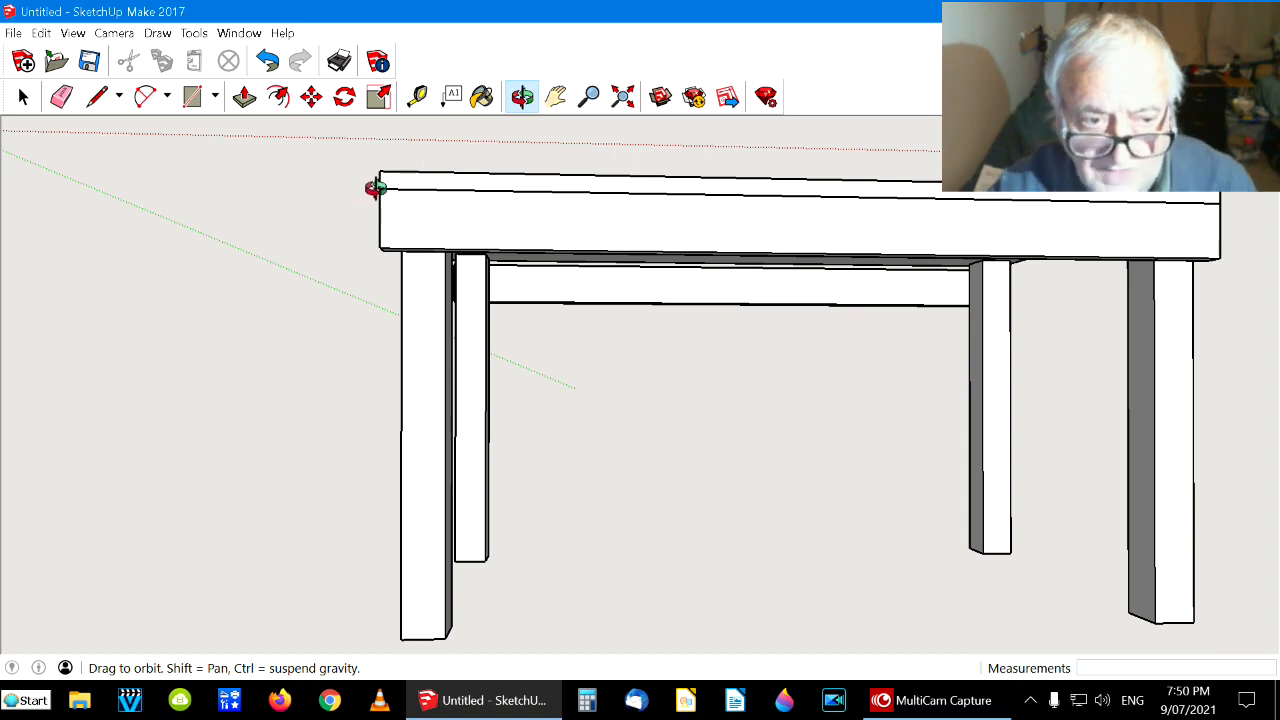
left_click(23, 97)
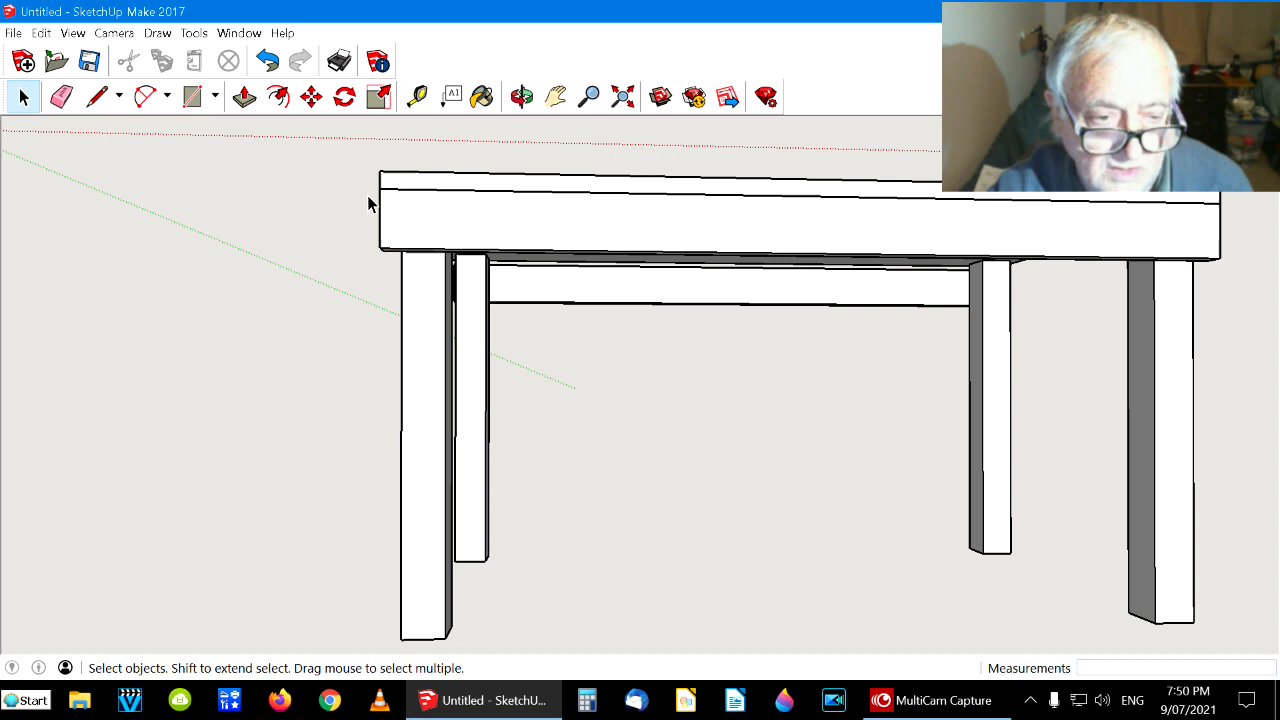
left_click(524, 97)
left_click_drag(732, 386, 937, 517)
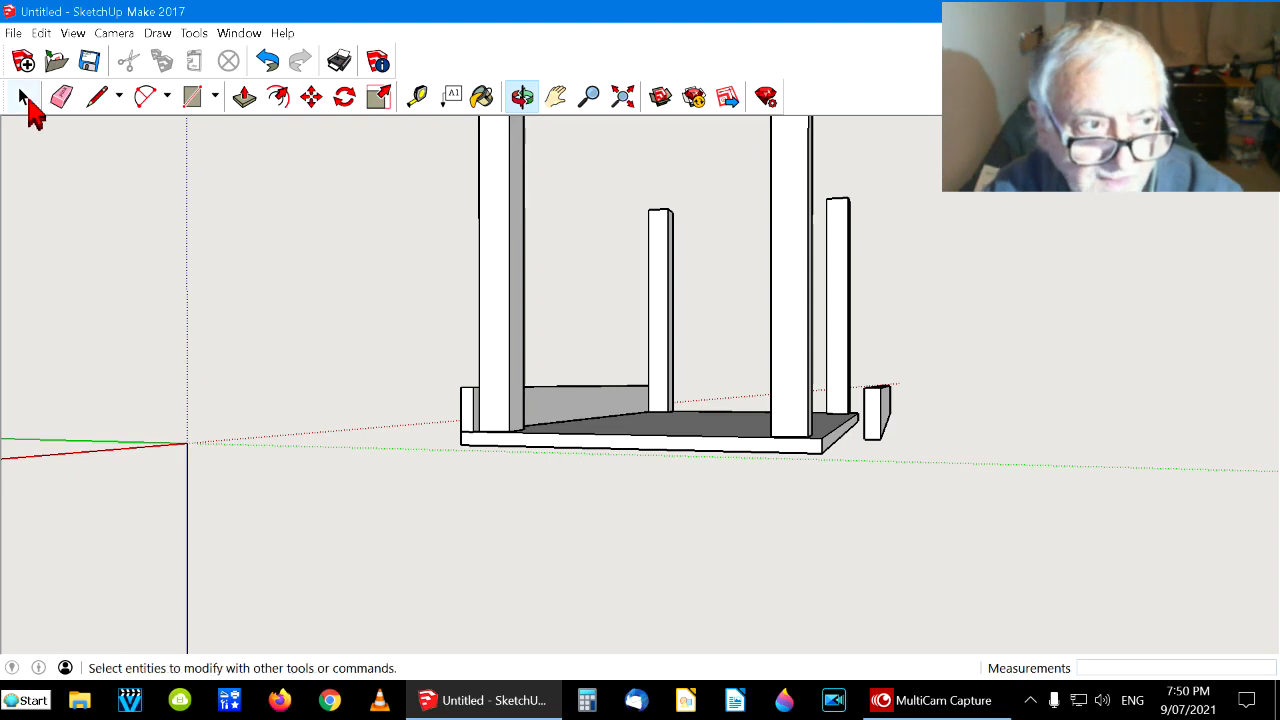
left_click(24, 97)
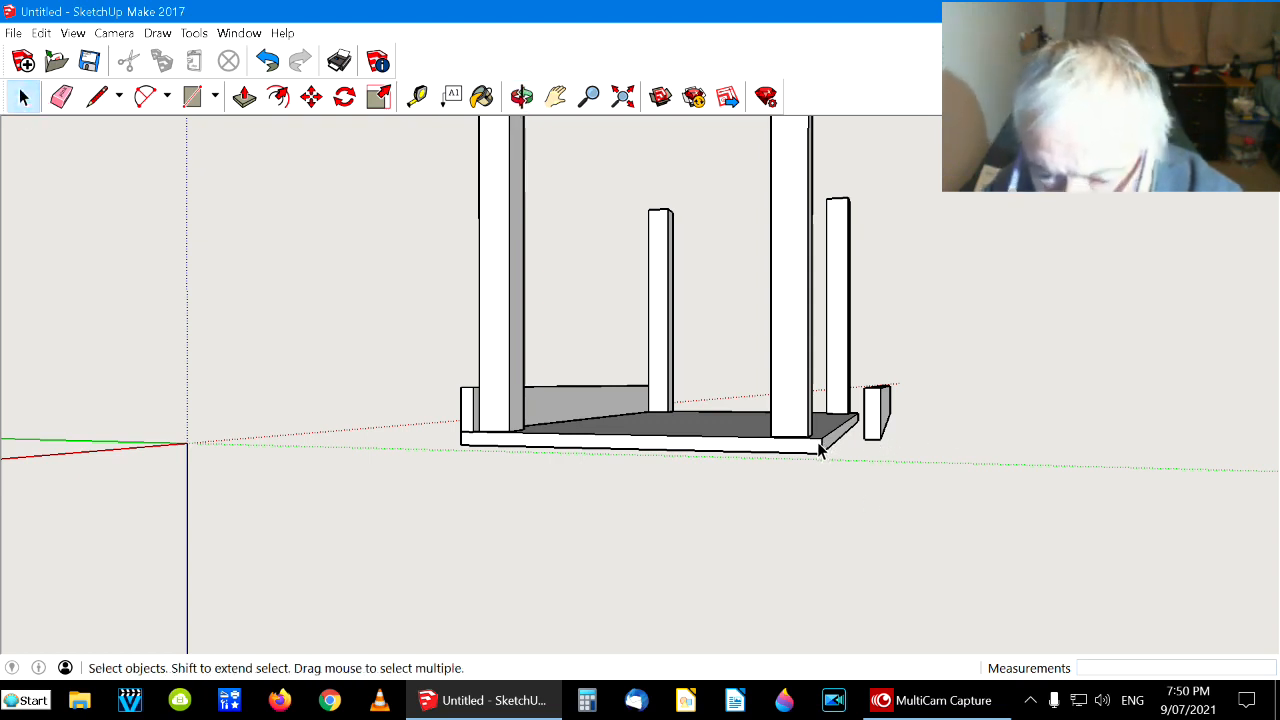
left_click(313, 99)
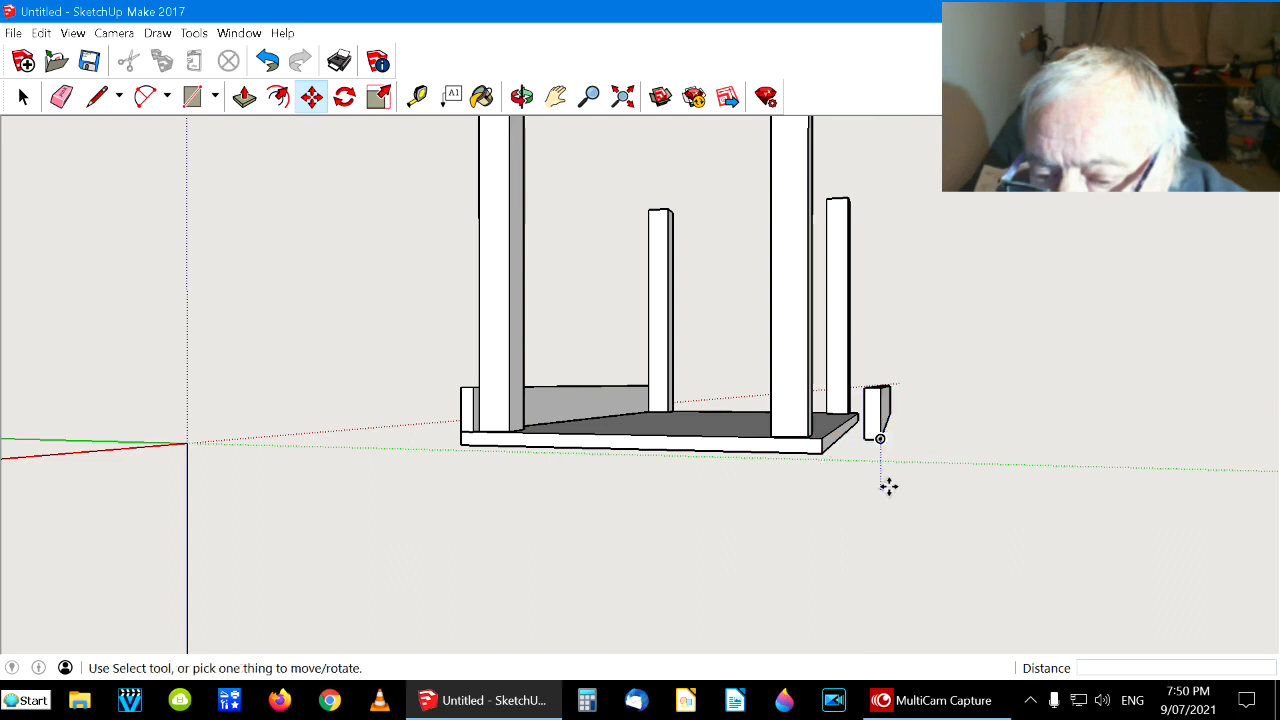
key("m")
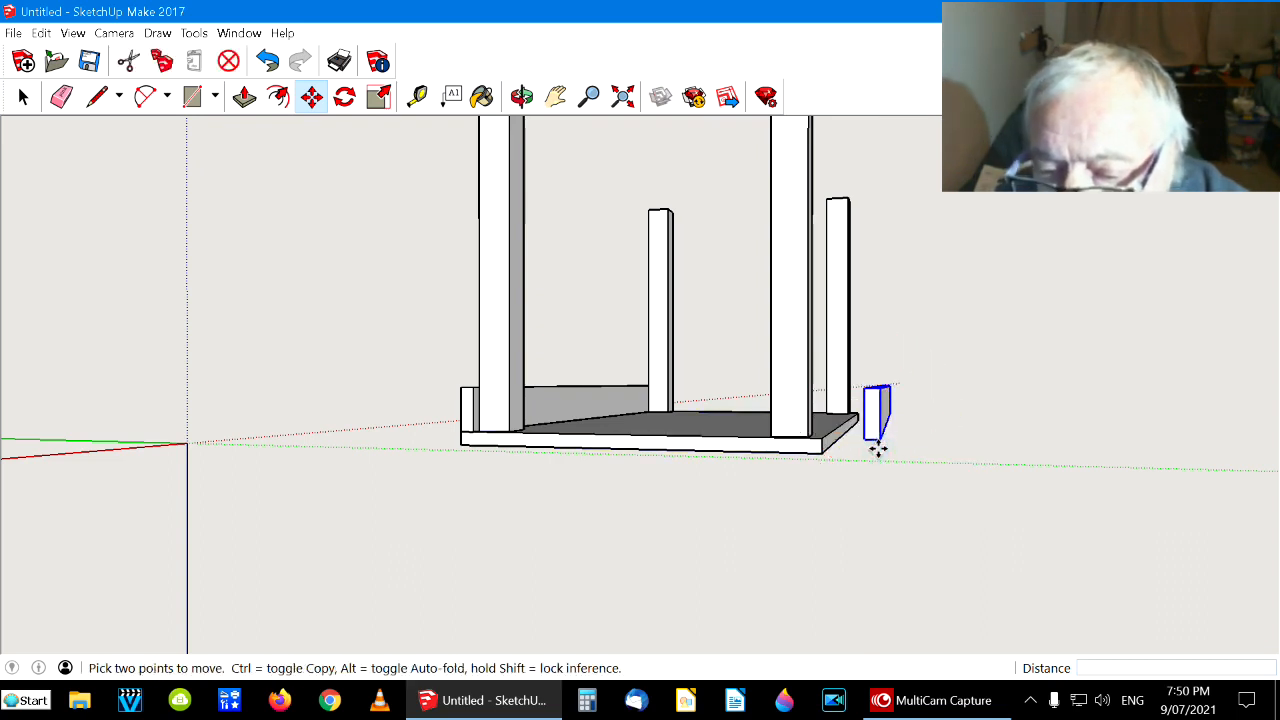
left_click(834, 444)
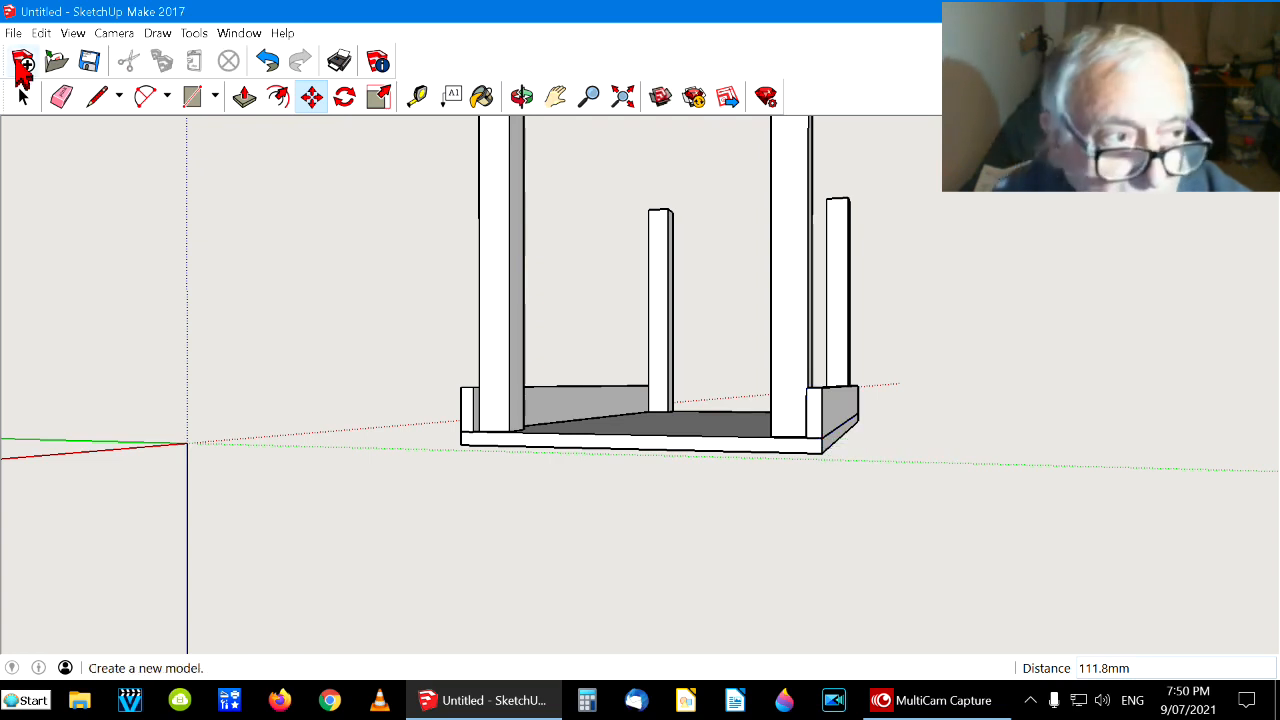
left_click(22, 97)
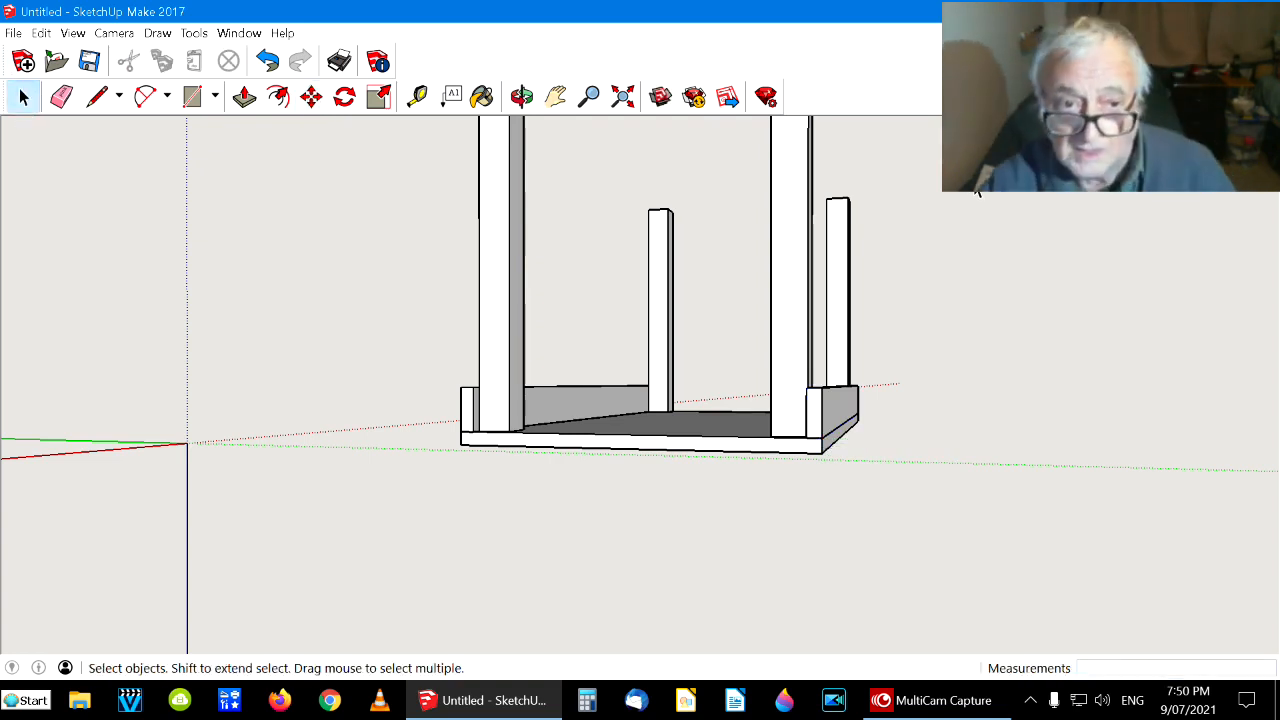
Paint the table top, the near long skirt and the legs with the pale yellow wood material
left_click(522, 96)
left_click_drag(631, 194, 586, 328)
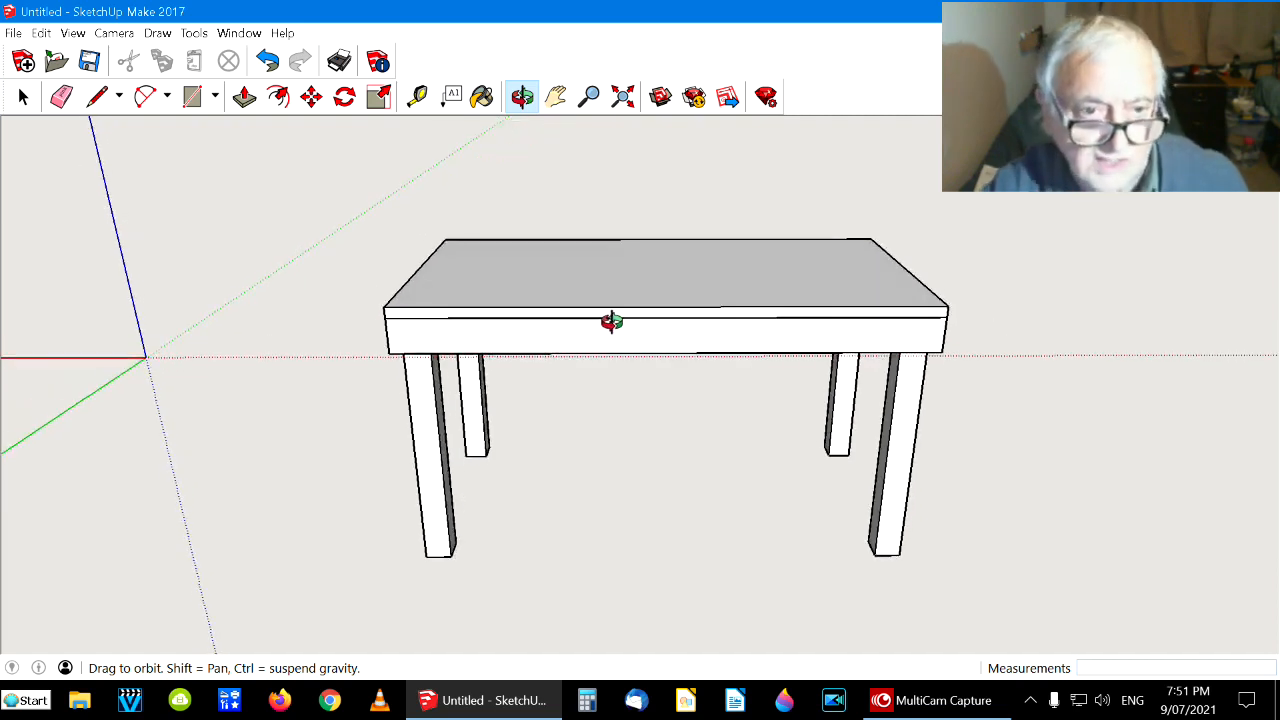
left_click(483, 97)
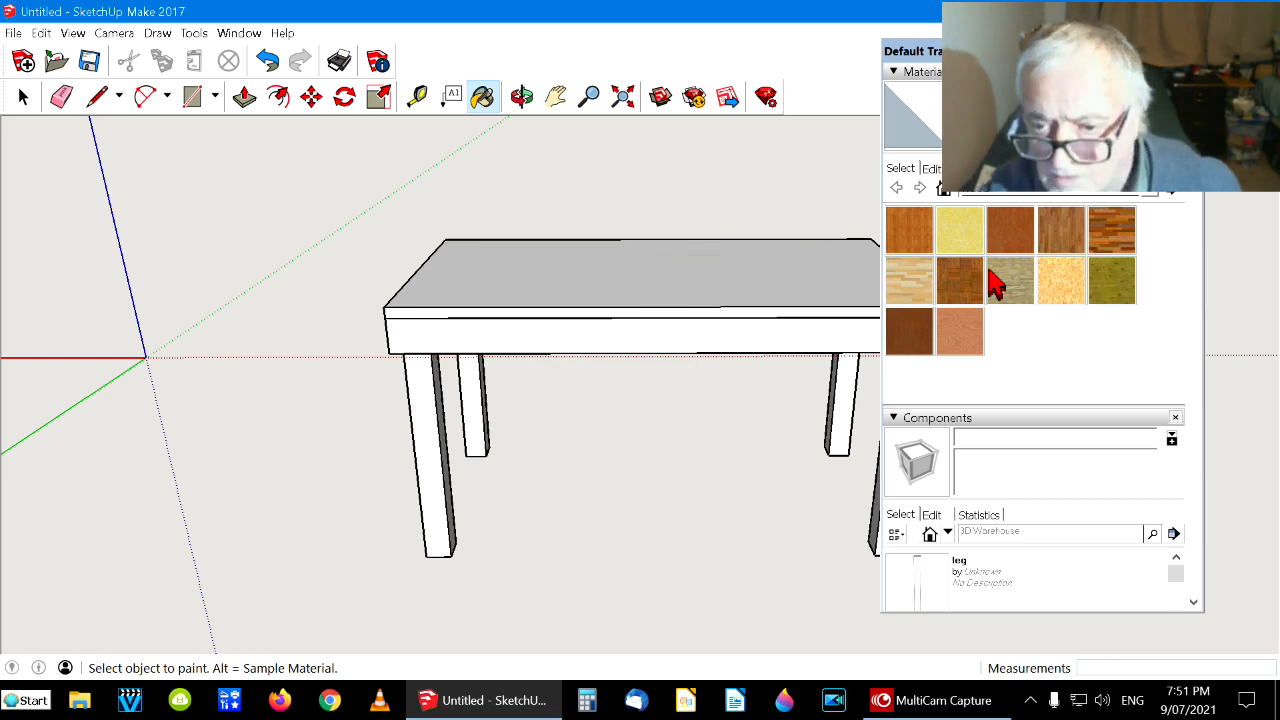
left_click(965, 240)
left_click(674, 270)
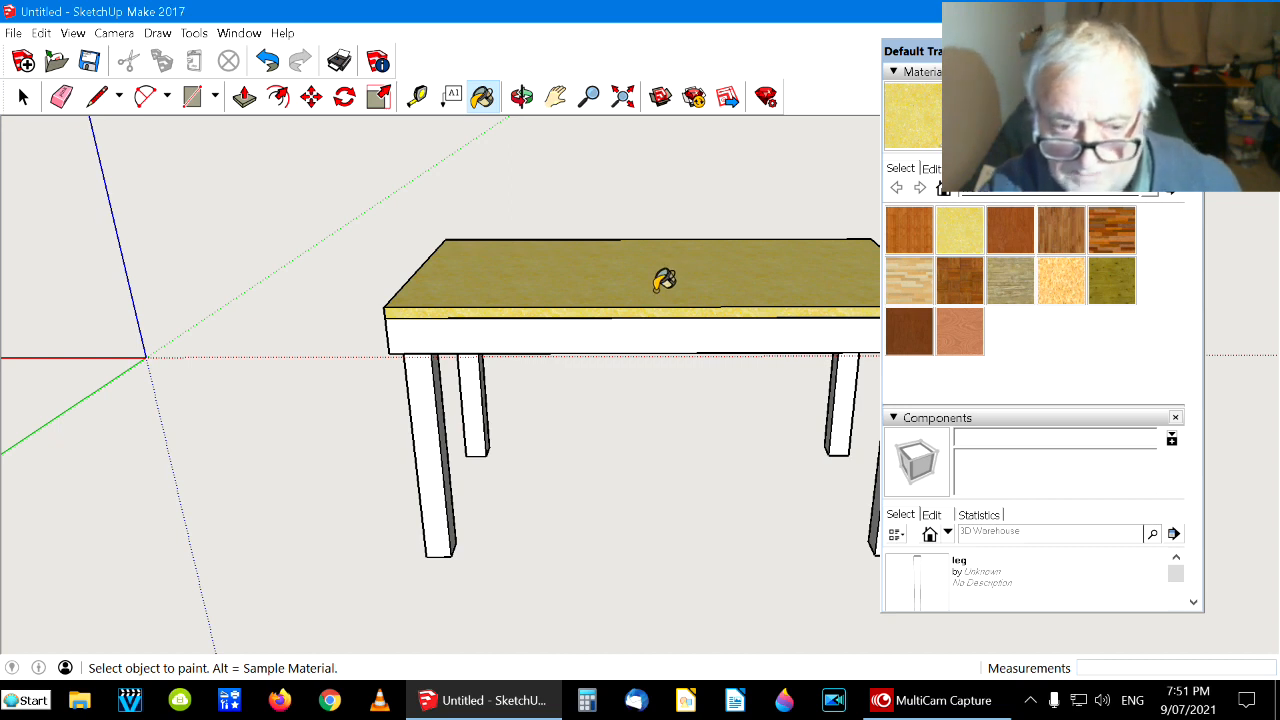
left_click(535, 333)
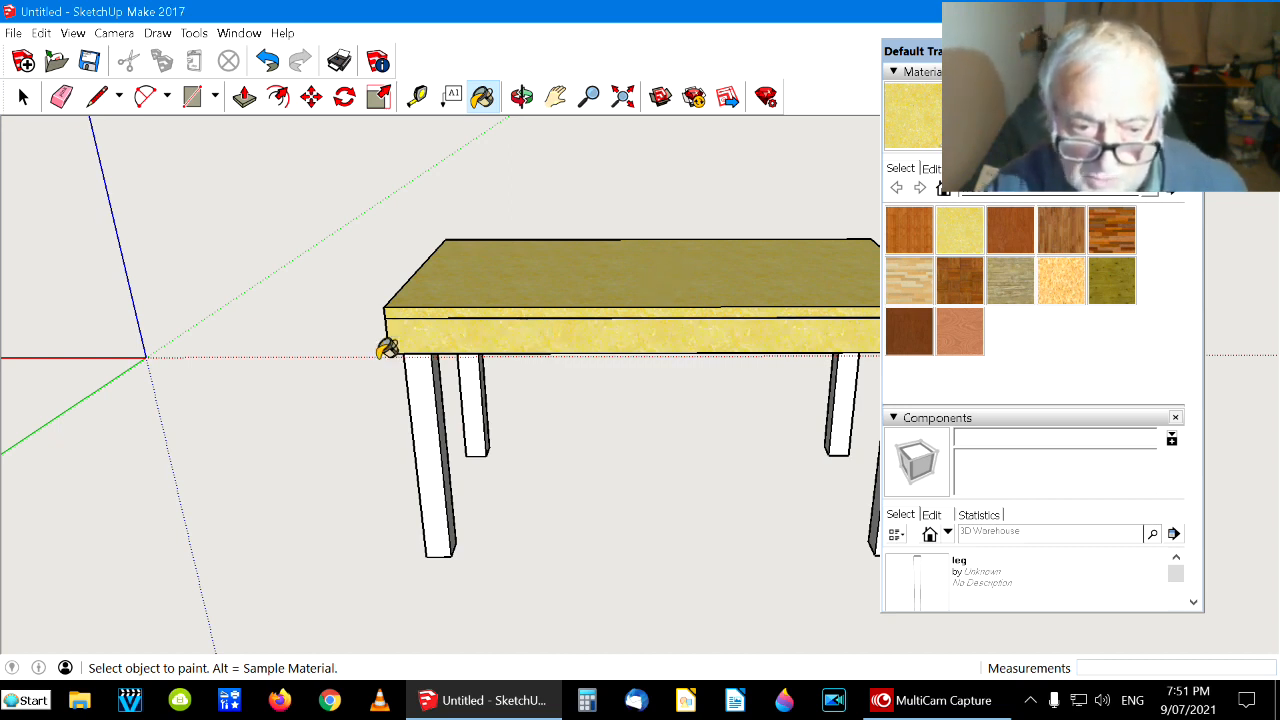
left_click(427, 438)
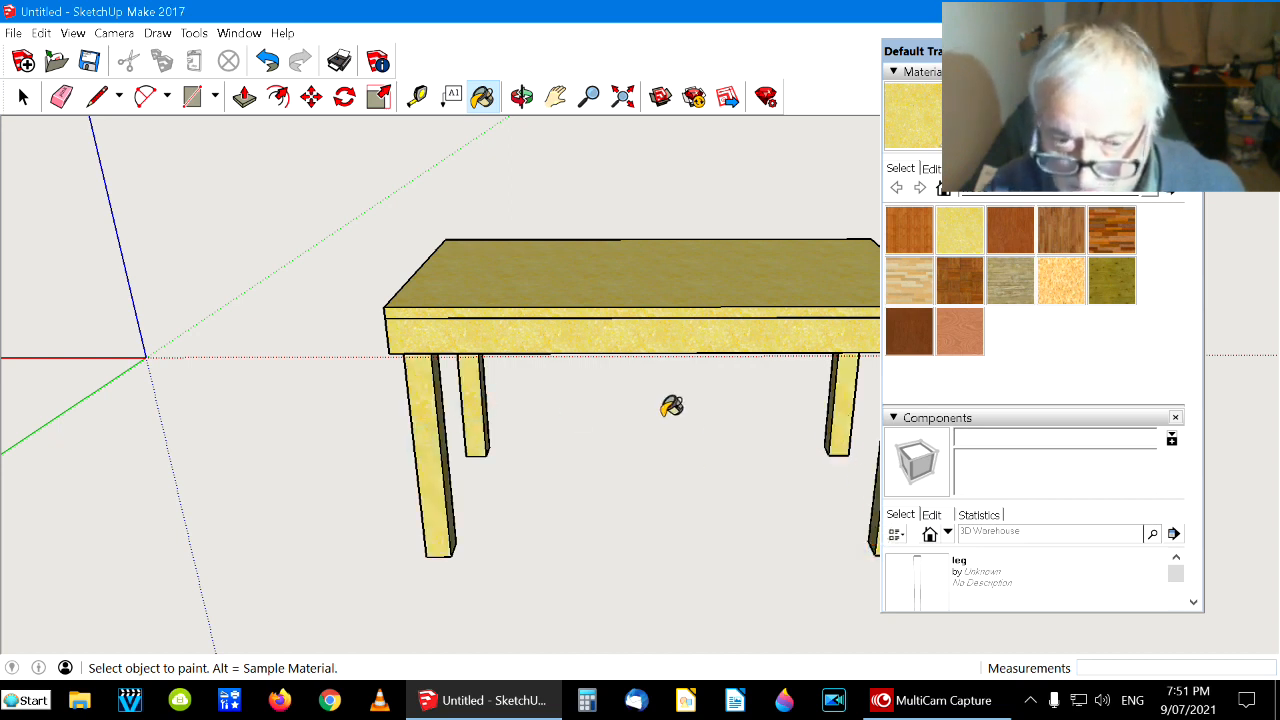
Paint the remaining white skirt on the opposite long side with the same pale yellow wood material
left_click(521, 98)
left_click_drag(594, 358, 763, 494)
left_click_drag(640, 303, 582, 277)
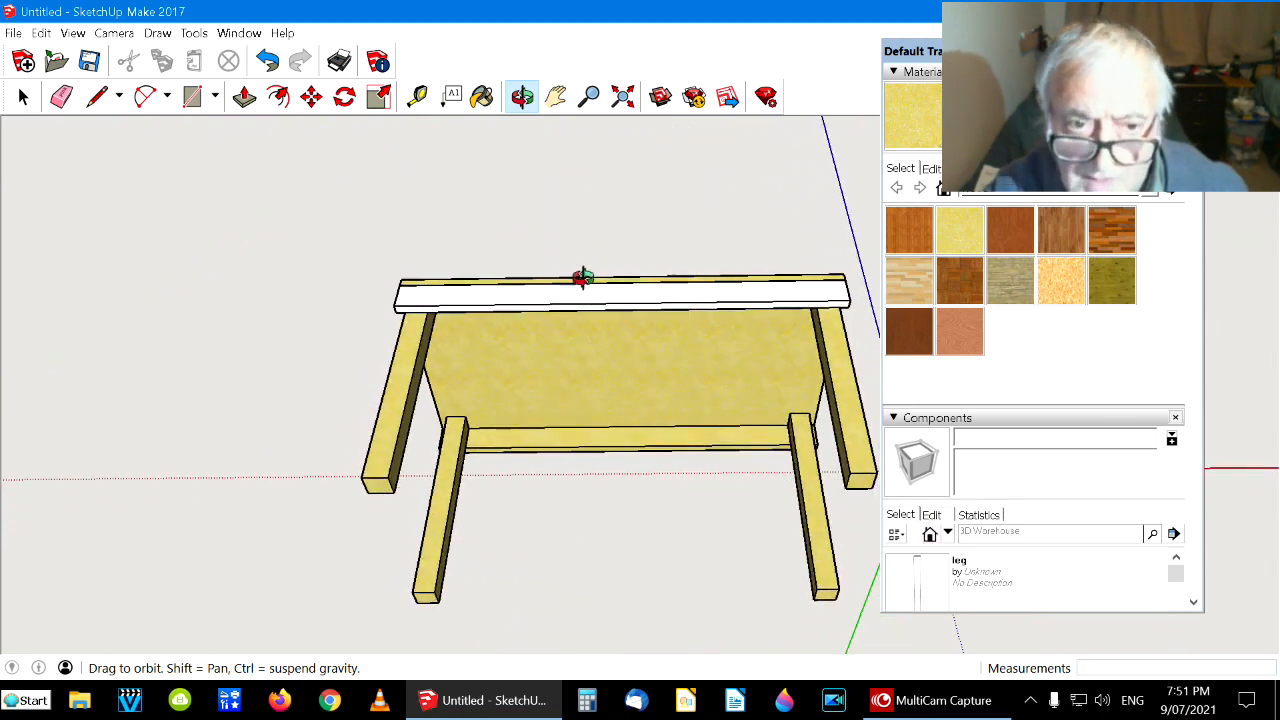
left_click(483, 98)
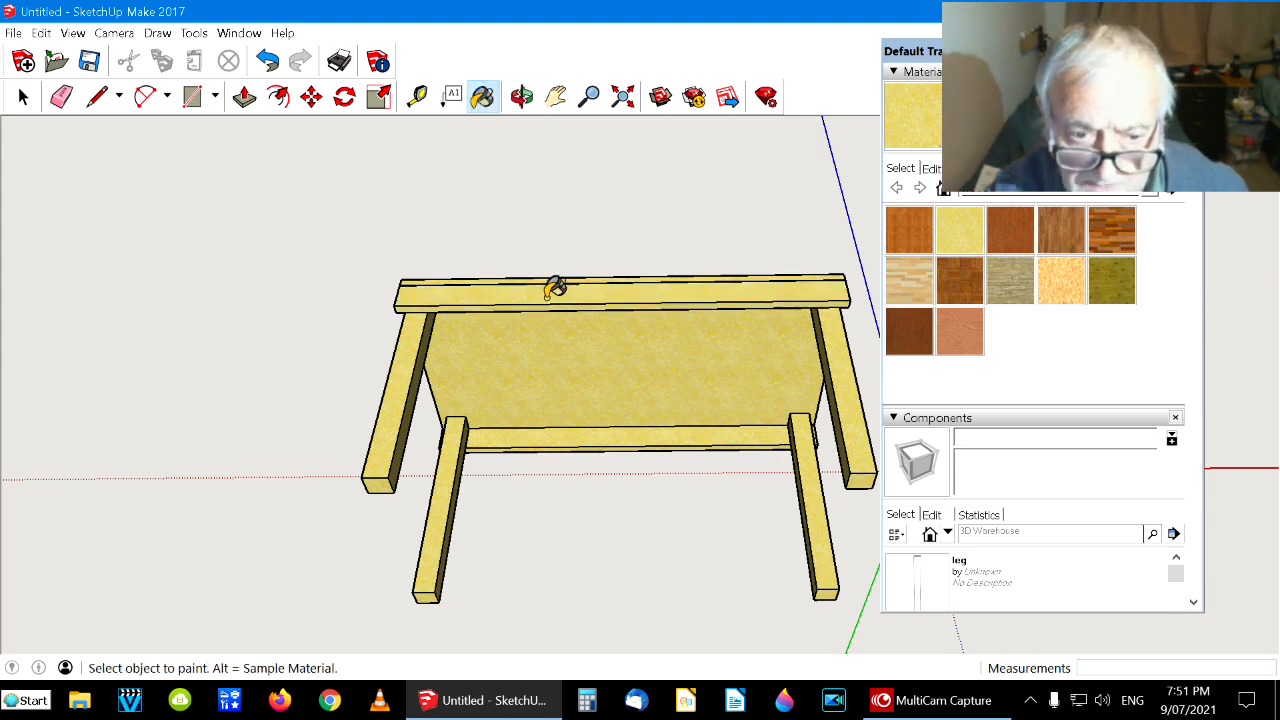
left_click(517, 100)
mouse_move(514, 366)
left_mouse_down()
mouse_move(543, 400)
mouse_move(603, 366)
mouse_move(621, 307)
mouse_move(700, 349)
mouse_move(603, 571)
mouse_move(680, 340)
mouse_move(700, 486)
mouse_move(691, 420)
mouse_move(686, 462)
mouse_move(614, 454)
mouse_move(660, 320)
mouse_move(669, 330)
mouse_move(635, 332)
left_mouse_up()
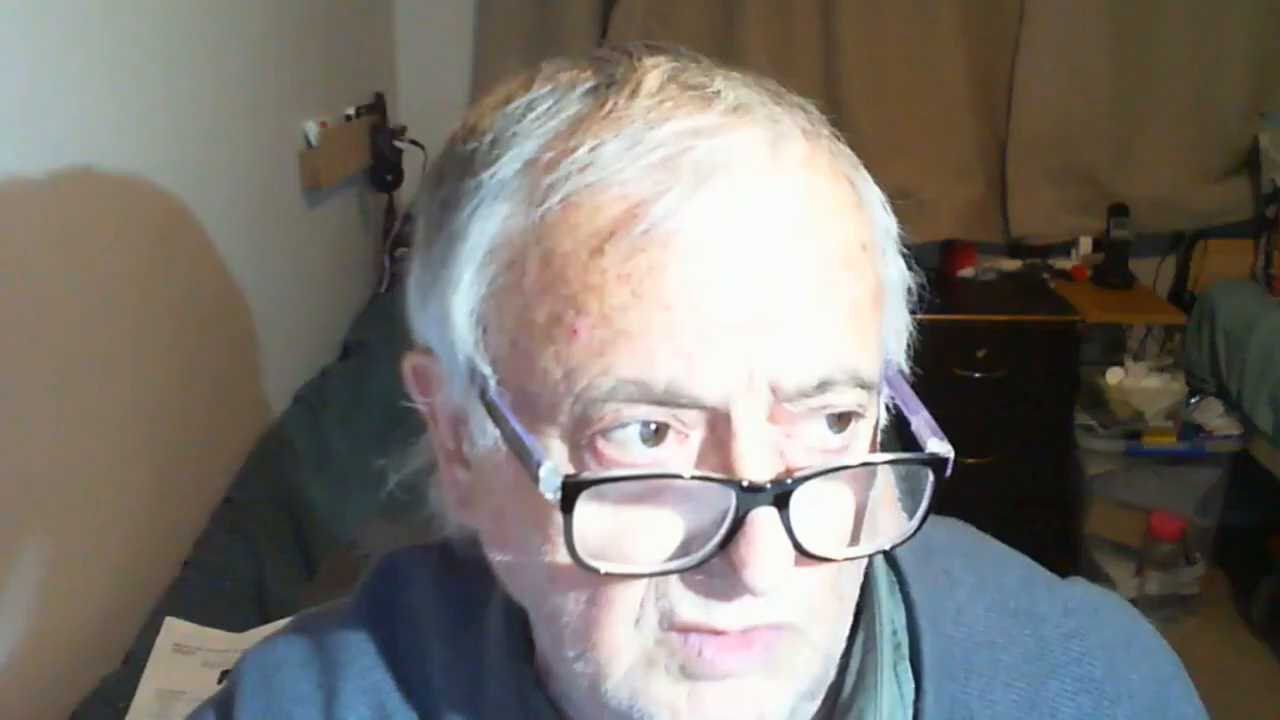